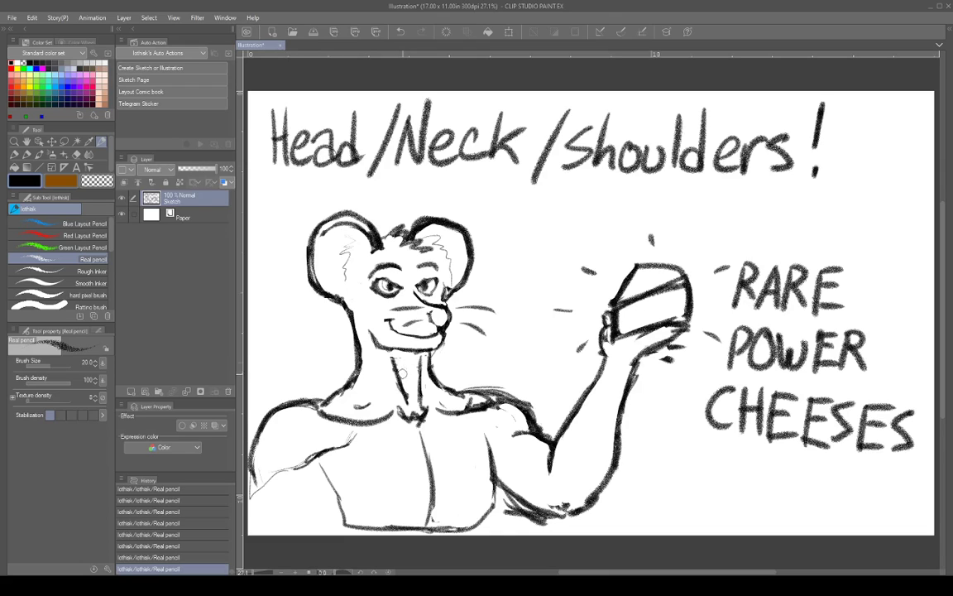
Erase stray marks around the sketched neck, and add a new raster layer with the Sketch layer hidden
{"action": "mouse_move", "coordinate": [400, 365]}
{"action": "left_mouse_down"}
{"action": "mouse_move", "coordinate": [401, 404]}
{"action": "mouse_move", "coordinate": [356, 405]}
{"action": "left_mouse_up"}
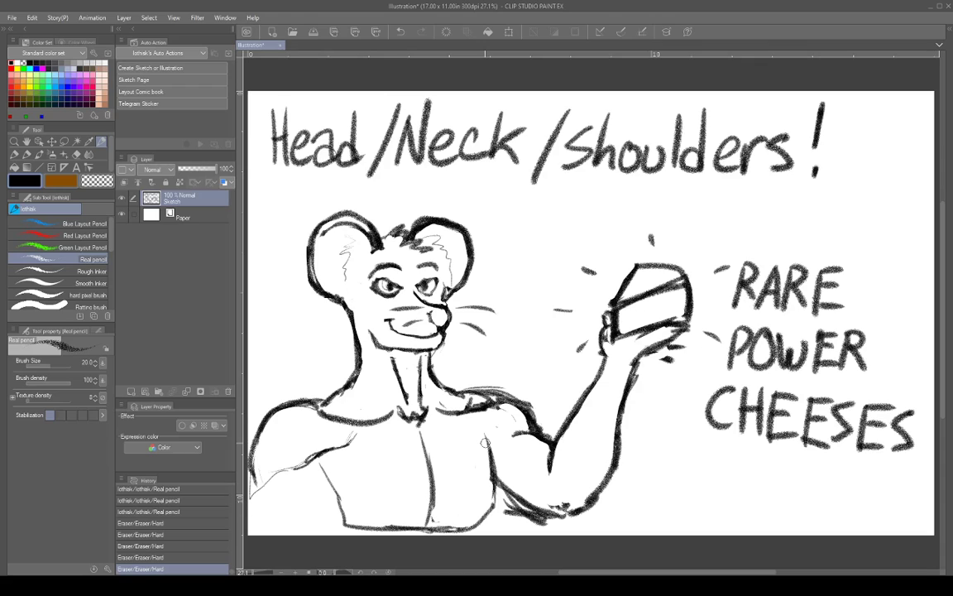
{"action": "left_click", "coordinate": [131, 392]}
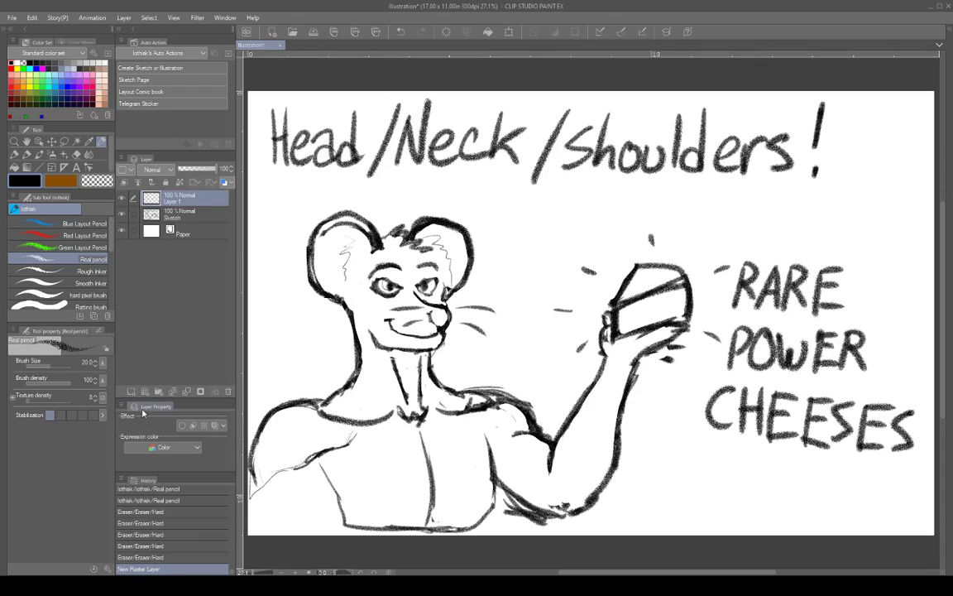
{"action": "left_click", "coordinate": [121, 213]}
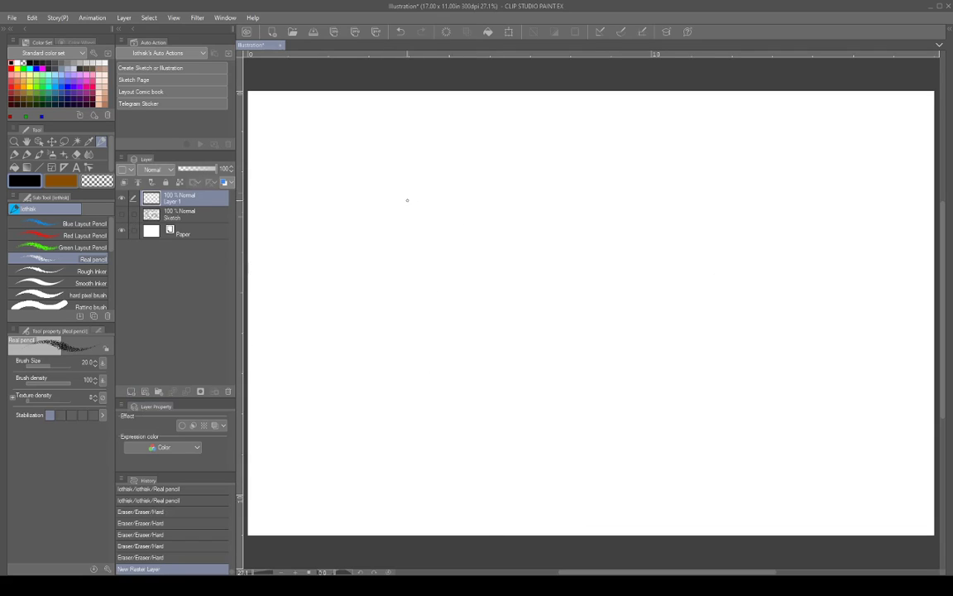
Rough in a large egg-shaped head in the canvas's left half with Real pencil, narrowing to the chin
{"action": "left_click_drag", "start_coordinate": [401, 202], "coordinate": [396, 299]}
{"action": "left_click_drag", "start_coordinate": [397, 221], "coordinate": [449, 334]}
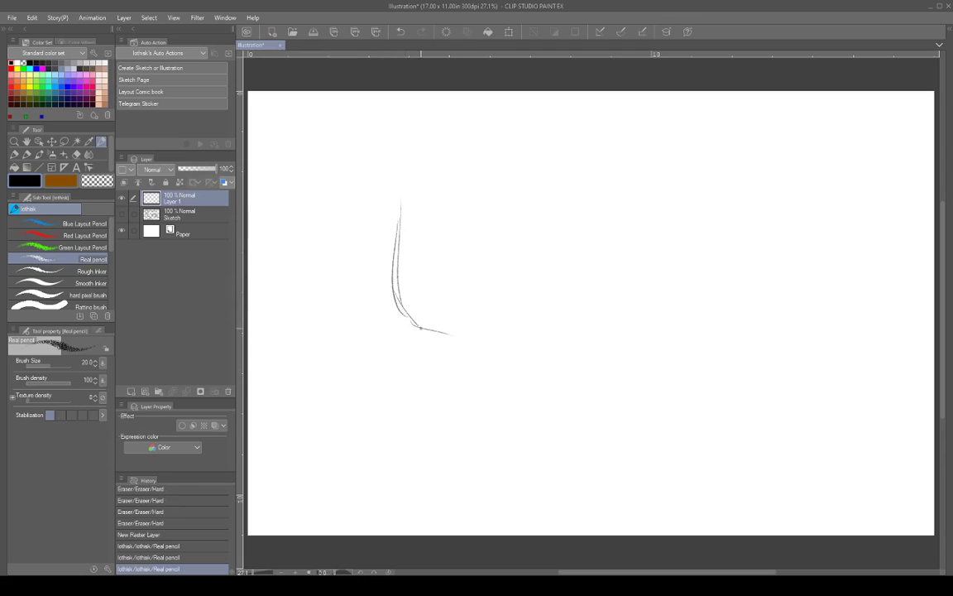
{"action": "left_click_drag", "start_coordinate": [396, 289], "coordinate": [443, 348]}
{"action": "mouse_move", "coordinate": [390, 207]}
{"action": "left_mouse_down"}
{"action": "mouse_move", "coordinate": [404, 318]}
{"action": "mouse_move", "coordinate": [399, 313]}
{"action": "left_mouse_up"}
{"action": "mouse_move", "coordinate": [383, 248]}
{"action": "left_mouse_down"}
{"action": "mouse_move", "coordinate": [470, 216]}
{"action": "mouse_move", "coordinate": [503, 249]}
{"action": "mouse_move", "coordinate": [457, 347]}
{"action": "mouse_move", "coordinate": [476, 343]}
{"action": "left_mouse_up"}
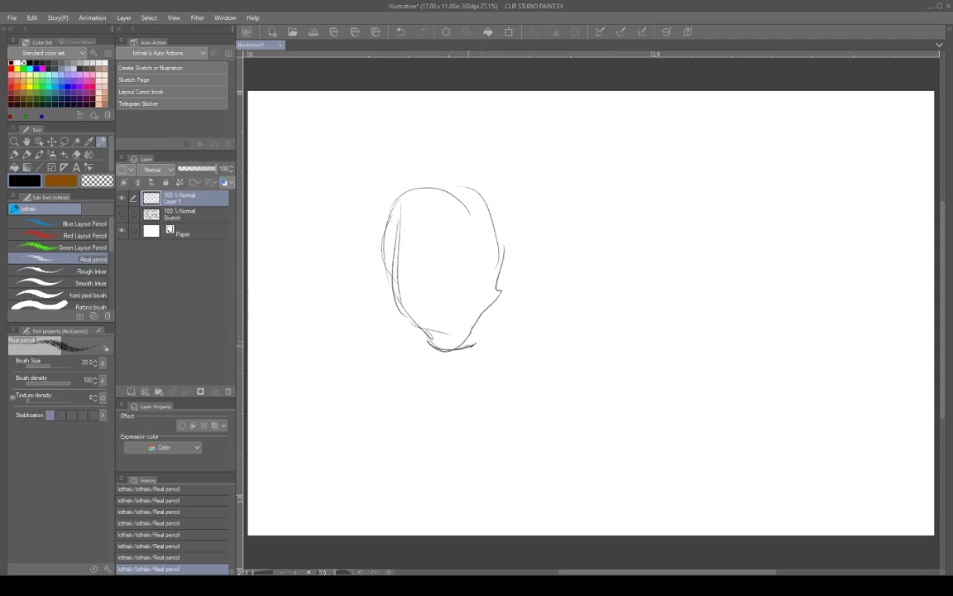
Reinforce the head's cheeks, jaw and crown with overlapping pencil strokes to form a closed oval
{"action": "left_click_drag", "start_coordinate": [382, 262], "coordinate": [411, 332]}
{"action": "mouse_move", "coordinate": [392, 286]}
{"action": "left_mouse_down"}
{"action": "mouse_move", "coordinate": [432, 349]}
{"action": "mouse_move", "coordinate": [483, 337]}
{"action": "mouse_move", "coordinate": [494, 300]}
{"action": "left_mouse_up"}
{"action": "mouse_move", "coordinate": [492, 301]}
{"action": "left_mouse_down"}
{"action": "mouse_move", "coordinate": [465, 340]}
{"action": "mouse_move", "coordinate": [475, 328]}
{"action": "left_mouse_up"}
{"action": "left_click_drag", "start_coordinate": [503, 233], "coordinate": [488, 307]}
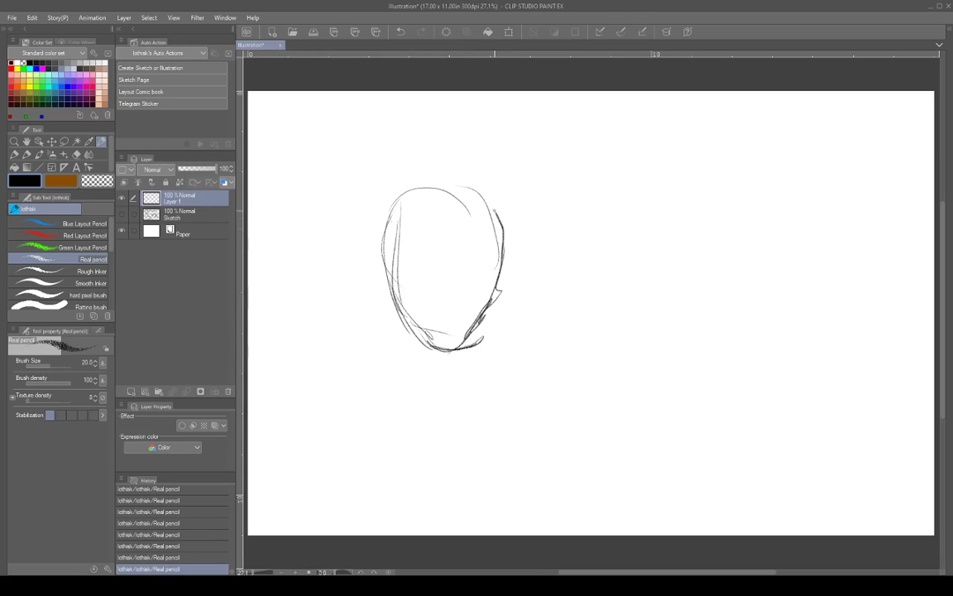
{"action": "left_click_drag", "start_coordinate": [490, 201], "coordinate": [504, 241]}
{"action": "left_click_drag", "start_coordinate": [453, 180], "coordinate": [489, 204]}
{"action": "mouse_move", "coordinate": [414, 199]}
{"action": "left_mouse_down"}
{"action": "mouse_move", "coordinate": [460, 184]}
{"action": "mouse_move", "coordinate": [384, 221]}
{"action": "mouse_move", "coordinate": [468, 181]}
{"action": "mouse_move", "coordinate": [380, 263]}
{"action": "mouse_move", "coordinate": [428, 345]}
{"action": "left_mouse_up"}
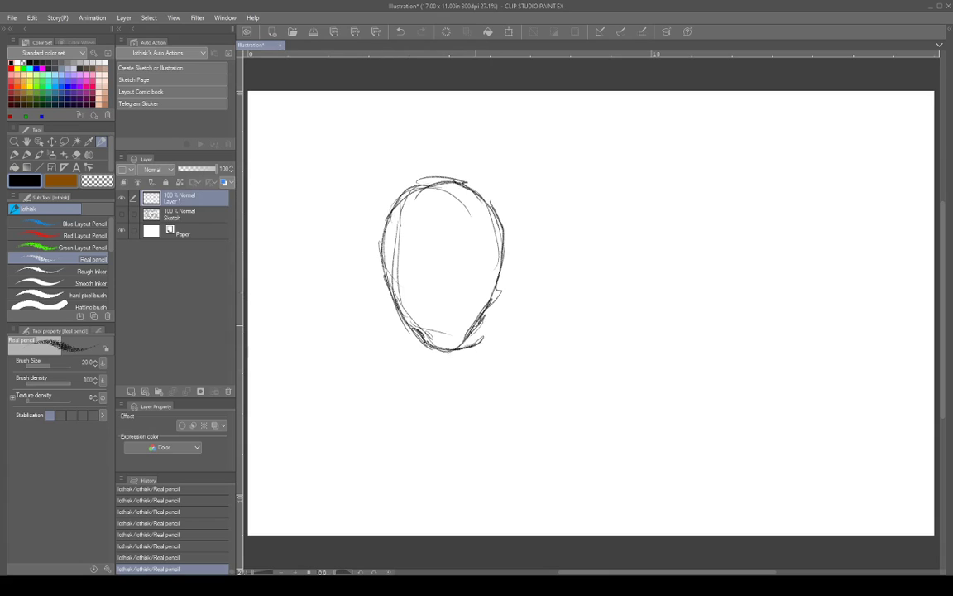
Erase the construction lines inside the head and the stray marks along its lower right jaw
{"action": "left_click_drag", "start_coordinate": [484, 317], "coordinate": [467, 339]}
{"action": "mouse_move", "coordinate": [496, 291]}
{"action": "left_mouse_down"}
{"action": "mouse_move", "coordinate": [465, 354]}
{"action": "mouse_move", "coordinate": [437, 325]}
{"action": "mouse_move", "coordinate": [442, 335]}
{"action": "mouse_move", "coordinate": [418, 322]}
{"action": "mouse_move", "coordinate": [429, 335]}
{"action": "mouse_move", "coordinate": [393, 272]}
{"action": "mouse_move", "coordinate": [405, 206]}
{"action": "left_mouse_up"}
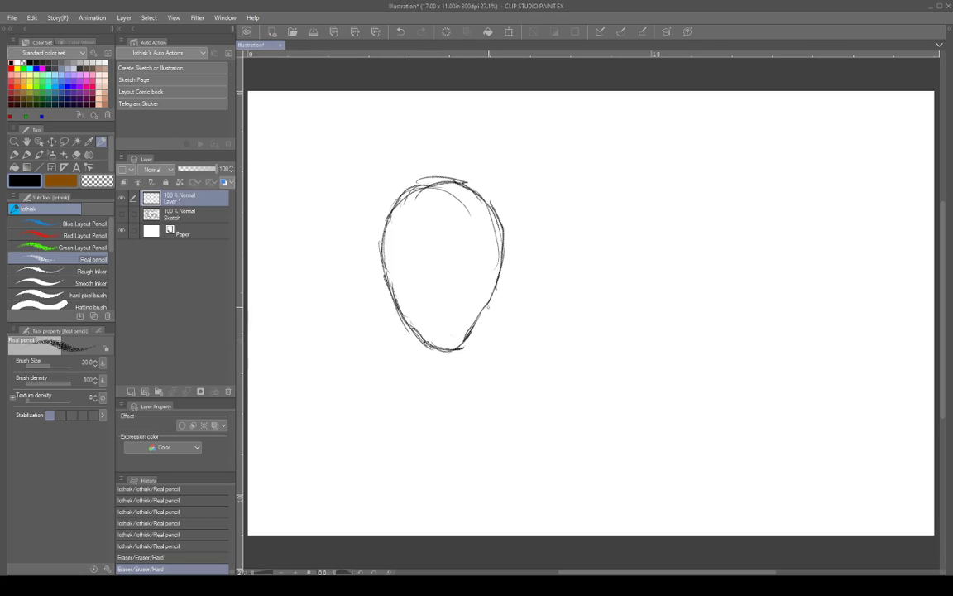
{"action": "mouse_move", "coordinate": [491, 303]}
{"action": "left_mouse_down"}
{"action": "mouse_move", "coordinate": [468, 339]}
{"action": "mouse_move", "coordinate": [488, 308]}
{"action": "left_mouse_up"}
Draw a straight tube-like neck below the head with two side lines and a curved base
{"action": "left_click_drag", "start_coordinate": [415, 331], "coordinate": [410, 390]}
{"action": "left_click_drag", "start_coordinate": [475, 331], "coordinate": [480, 389]}
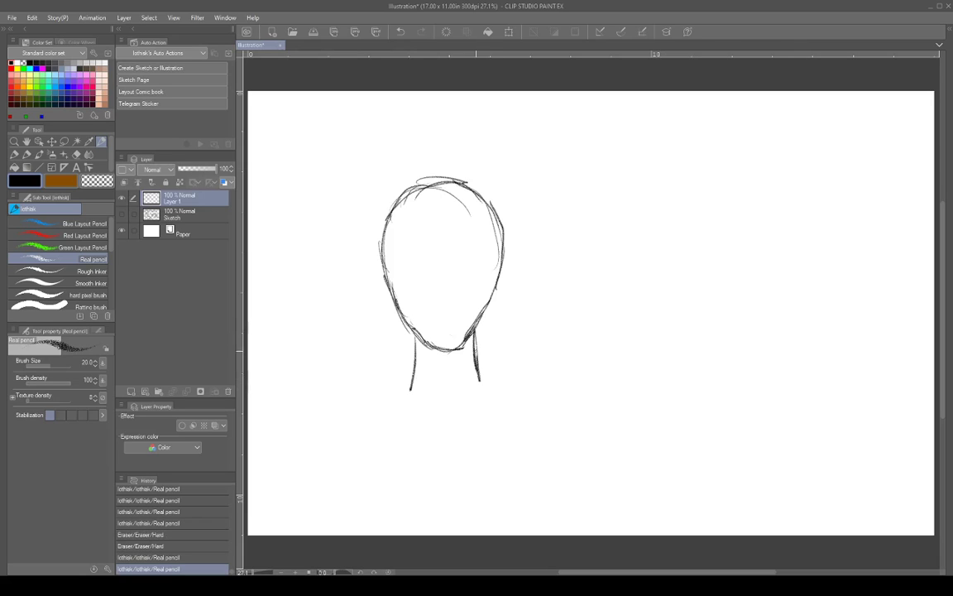
{"action": "mouse_move", "coordinate": [414, 386]}
{"action": "left_mouse_down"}
{"action": "mouse_move", "coordinate": [447, 400]}
{"action": "mouse_move", "coordinate": [475, 391]}
{"action": "mouse_move", "coordinate": [410, 389]}
{"action": "mouse_move", "coordinate": [412, 382]}
{"action": "left_mouse_up"}
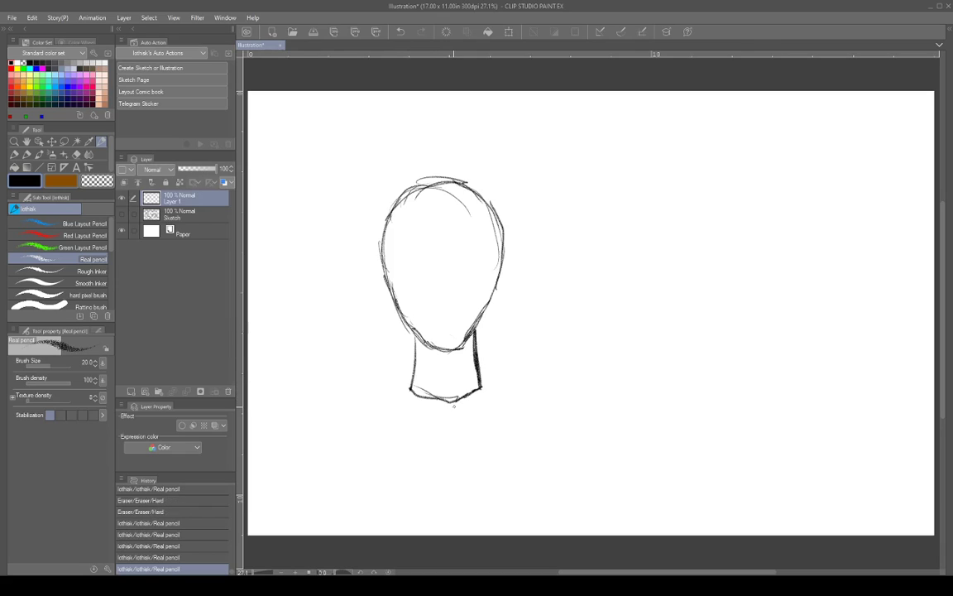
Draw a small doll beside the head with a smiling round head, peg neck, round body and an arm
{"action": "left_click_drag", "start_coordinate": [628, 205], "coordinate": [622, 199]}
{"action": "mouse_move", "coordinate": [619, 246]}
{"action": "left_mouse_down"}
{"action": "mouse_move", "coordinate": [608, 296]}
{"action": "mouse_move", "coordinate": [634, 260]}
{"action": "mouse_move", "coordinate": [579, 276]}
{"action": "mouse_move", "coordinate": [594, 279]}
{"action": "mouse_move", "coordinate": [579, 287]}
{"action": "mouse_move", "coordinate": [602, 284]}
{"action": "left_mouse_up"}
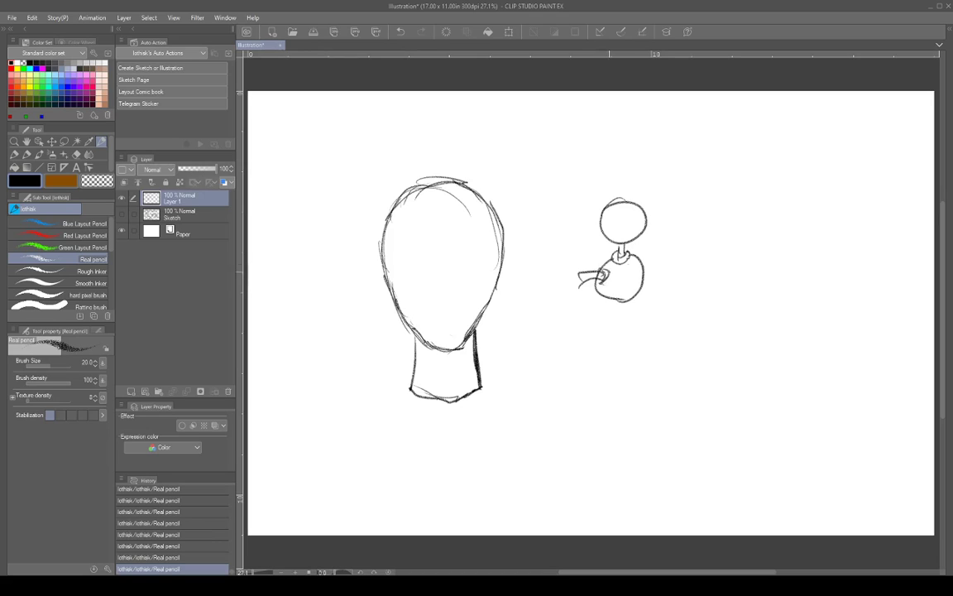
{"action": "left_click_drag", "start_coordinate": [619, 216], "coordinate": [634, 229]}
Erase the small doll sketch, starting with its arm
{"action": "key", "text": "e"}
{"action": "mouse_move", "coordinate": [585, 265]}
{"action": "left_mouse_down"}
{"action": "mouse_move", "coordinate": [576, 278]}
{"action": "mouse_move", "coordinate": [589, 278]}
{"action": "left_mouse_up"}
{"action": "left_click_drag", "start_coordinate": [608, 273], "coordinate": [605, 286]}
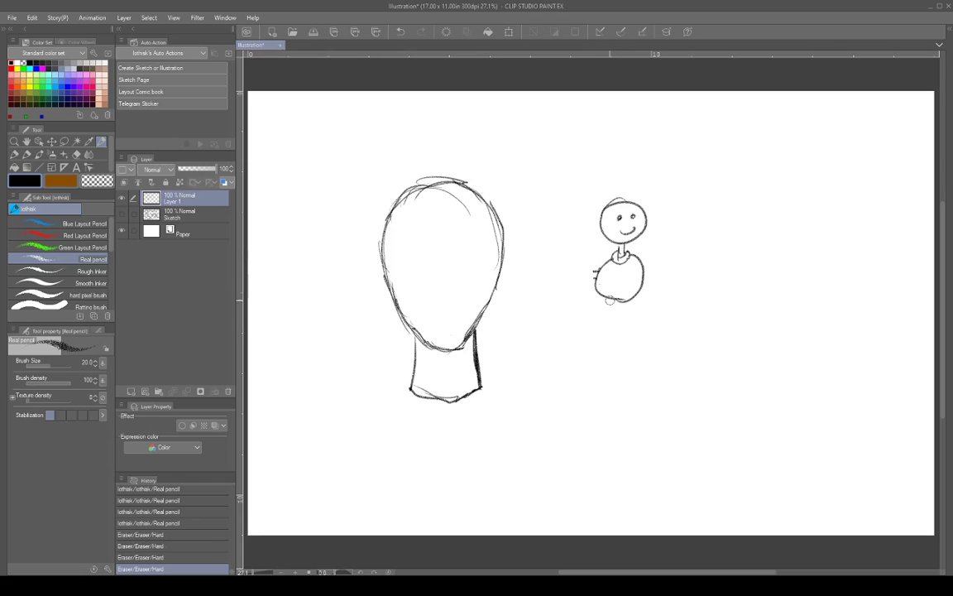
{"action": "mouse_move", "coordinate": [604, 223]}
{"action": "left_mouse_down"}
{"action": "mouse_move", "coordinate": [611, 194]}
{"action": "mouse_move", "coordinate": [626, 193]}
{"action": "mouse_move", "coordinate": [629, 271]}
{"action": "mouse_move", "coordinate": [636, 268]}
{"action": "mouse_move", "coordinate": [640, 287]}
{"action": "mouse_move", "coordinate": [627, 305]}
{"action": "mouse_move", "coordinate": [595, 281]}
{"action": "mouse_move", "coordinate": [601, 267]}
{"action": "mouse_move", "coordinate": [607, 295]}
{"action": "left_mouse_up"}
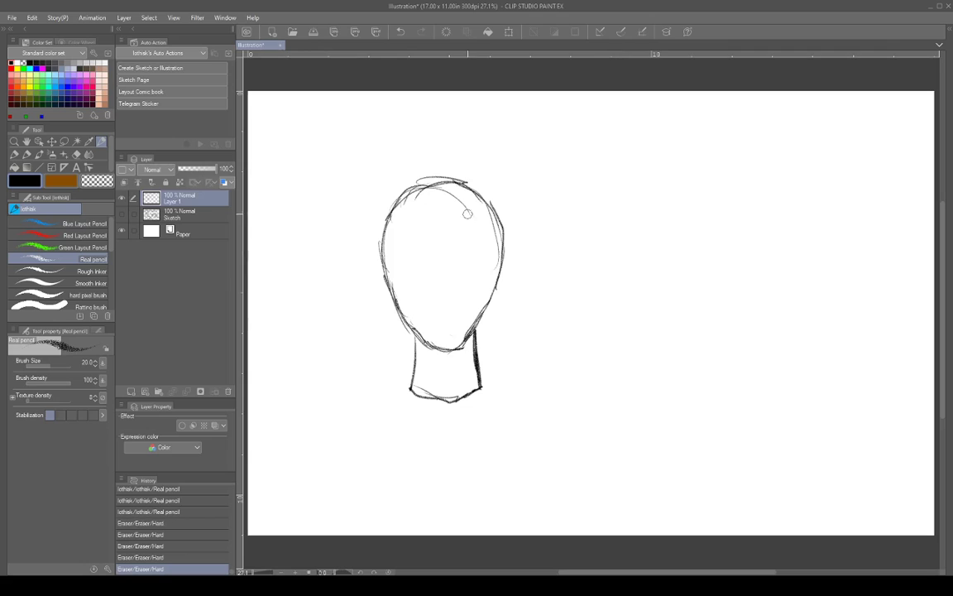
Erase the tube-like neck and the leftover curved lines inside the head
{"action": "left_click_drag", "start_coordinate": [427, 196], "coordinate": [414, 200]}
{"action": "left_click_drag", "start_coordinate": [452, 393], "coordinate": [430, 391]}
{"action": "mouse_move", "coordinate": [412, 338]}
{"action": "left_mouse_down"}
{"action": "mouse_move", "coordinate": [431, 394]}
{"action": "mouse_move", "coordinate": [447, 398]}
{"action": "mouse_move", "coordinate": [466, 395]}
{"action": "mouse_move", "coordinate": [477, 334]}
{"action": "mouse_move", "coordinate": [463, 345]}
{"action": "mouse_move", "coordinate": [468, 325]}
{"action": "mouse_move", "coordinate": [461, 335]}
{"action": "left_mouse_up"}
{"action": "left_click_drag", "start_coordinate": [495, 270], "coordinate": [484, 214]}
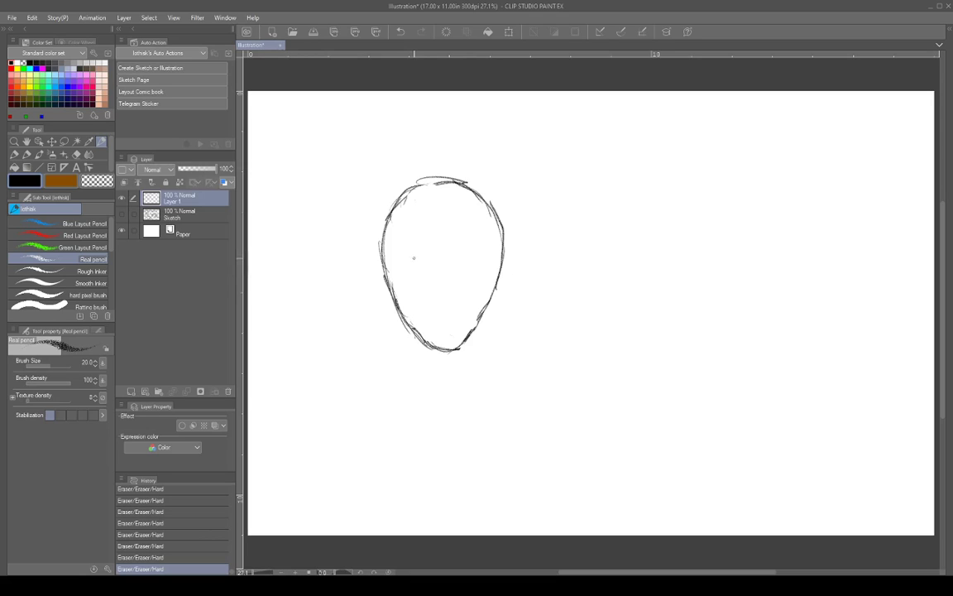
Draw angular jaw corners and short cheekbone strokes on both sides of the lower face
{"action": "mouse_move", "coordinate": [481, 315]}
{"action": "left_mouse_down"}
{"action": "mouse_move", "coordinate": [457, 347]}
{"action": "mouse_move", "coordinate": [485, 318]}
{"action": "mouse_move", "coordinate": [485, 294]}
{"action": "left_mouse_up"}
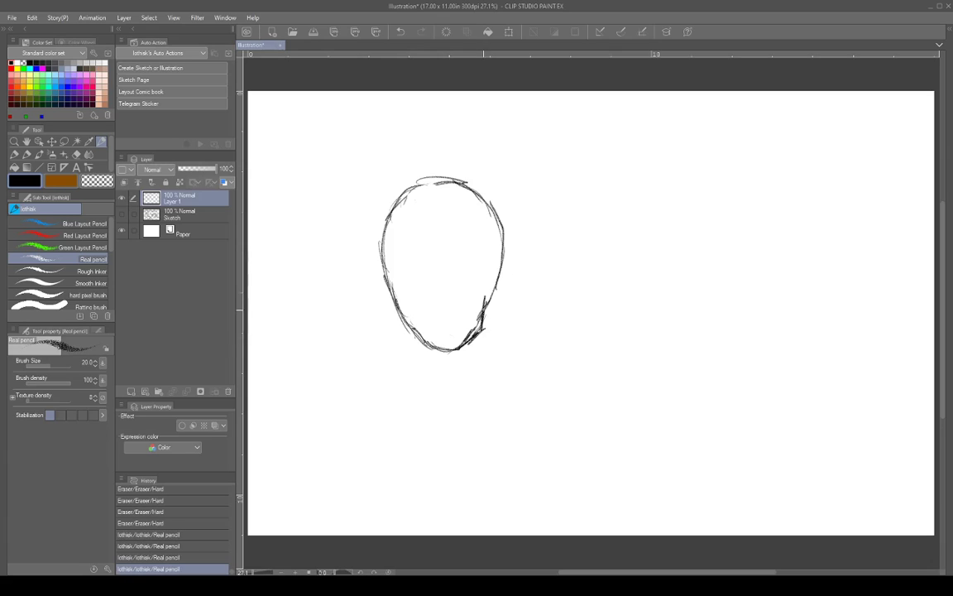
{"action": "mouse_move", "coordinate": [413, 333]}
{"action": "left_mouse_down"}
{"action": "mouse_move", "coordinate": [406, 309]}
{"action": "mouse_move", "coordinate": [432, 349]}
{"action": "mouse_move", "coordinate": [398, 291]}
{"action": "left_mouse_up"}
{"action": "left_click_drag", "start_coordinate": [496, 278], "coordinate": [484, 294]}
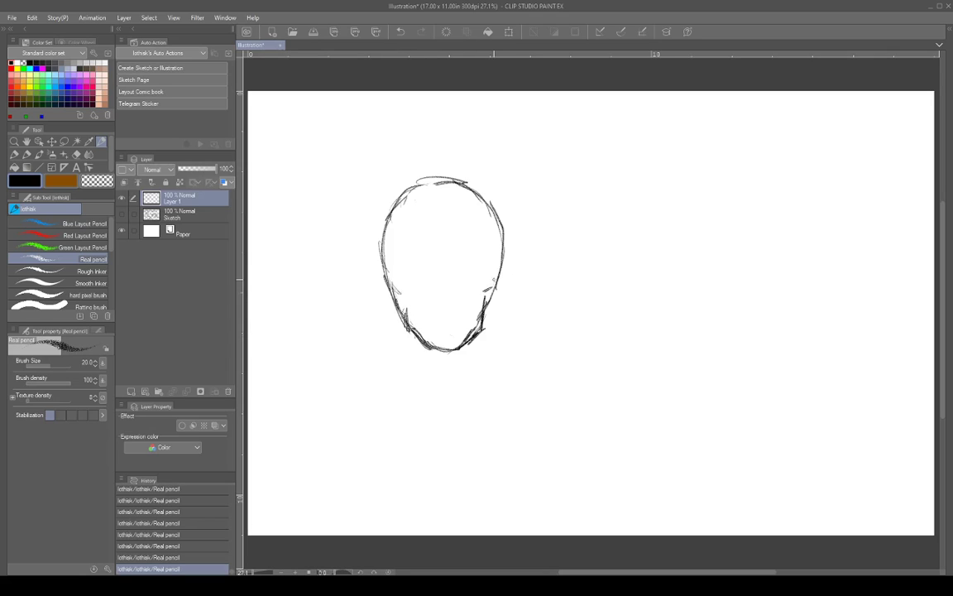
{"action": "left_click_drag", "start_coordinate": [404, 302], "coordinate": [407, 330]}
{"action": "left_click_drag", "start_coordinate": [389, 277], "coordinate": [410, 295]}
Draw a curved brow line, two round eye sockets and a short line on the centre of the lower face
{"action": "left_click_drag", "start_coordinate": [410, 247], "coordinate": [468, 249]}
{"action": "mouse_move", "coordinate": [399, 240]}
{"action": "left_mouse_down"}
{"action": "mouse_move", "coordinate": [493, 241]}
{"action": "mouse_move", "coordinate": [447, 248]}
{"action": "mouse_move", "coordinate": [503, 232]}
{"action": "left_mouse_up"}
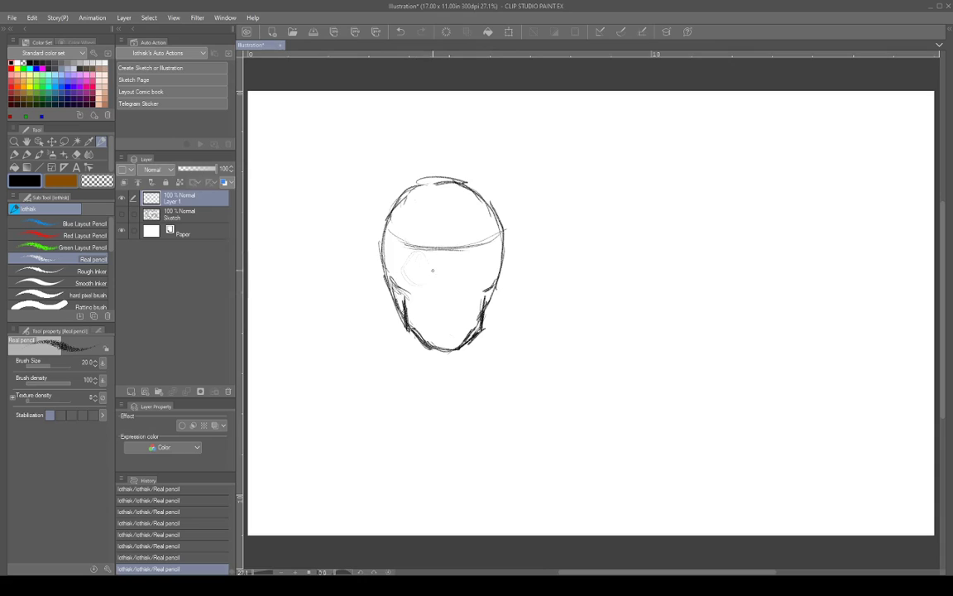
{"action": "mouse_move", "coordinate": [407, 261]}
{"action": "left_mouse_down"}
{"action": "mouse_move", "coordinate": [431, 267]}
{"action": "mouse_move", "coordinate": [425, 284]}
{"action": "mouse_move", "coordinate": [411, 266]}
{"action": "mouse_move", "coordinate": [407, 276]}
{"action": "mouse_move", "coordinate": [435, 280]}
{"action": "mouse_move", "coordinate": [469, 253]}
{"action": "mouse_move", "coordinate": [405, 266]}
{"action": "left_mouse_up"}
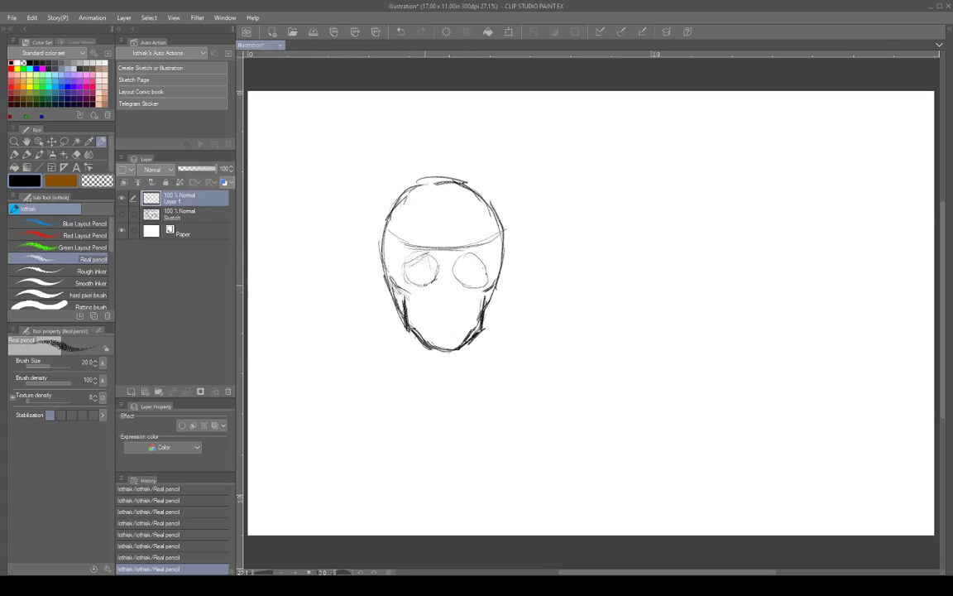
{"action": "mouse_move", "coordinate": [440, 305]}
{"action": "left_mouse_down"}
{"action": "mouse_move", "coordinate": [454, 306]}
{"action": "mouse_move", "coordinate": [399, 318]}
{"action": "mouse_move", "coordinate": [410, 331]}
{"action": "left_mouse_up"}
Draw small human ears on both sides of the head and begin the neck's left edge beneath the ear
{"action": "key", "text": "p"}
{"action": "left_click_drag", "start_coordinate": [389, 265], "coordinate": [397, 306]}
{"action": "left_click_drag", "start_coordinate": [392, 287], "coordinate": [396, 332]}
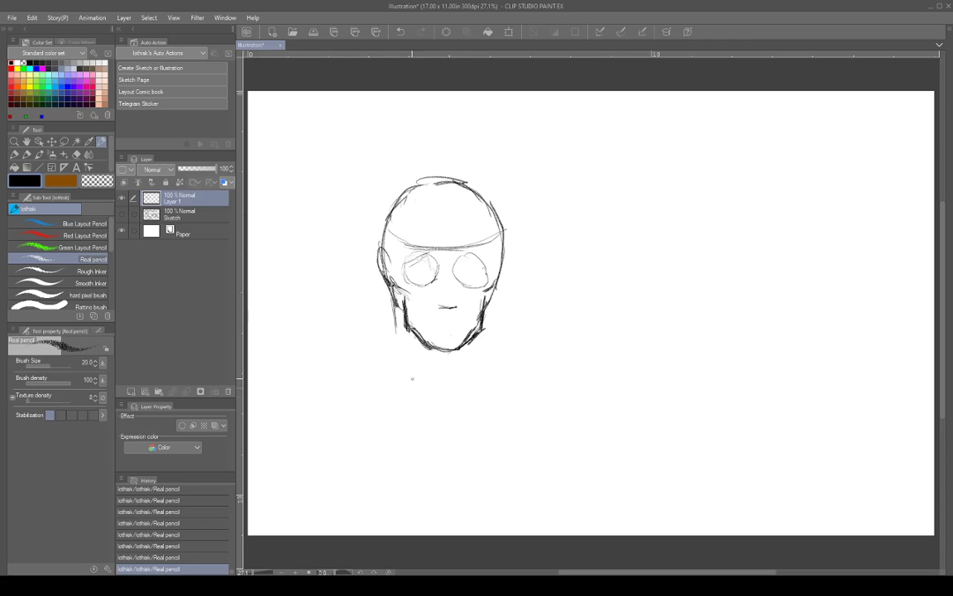
{"action": "left_click_drag", "start_coordinate": [504, 251], "coordinate": [500, 285]}
{"action": "left_click_drag", "start_coordinate": [379, 249], "coordinate": [387, 254]}
Draw the two neck muscles slanting from behind the jaw into a V at the pit of the neck
{"action": "left_click_drag", "start_coordinate": [393, 294], "coordinate": [437, 405]}
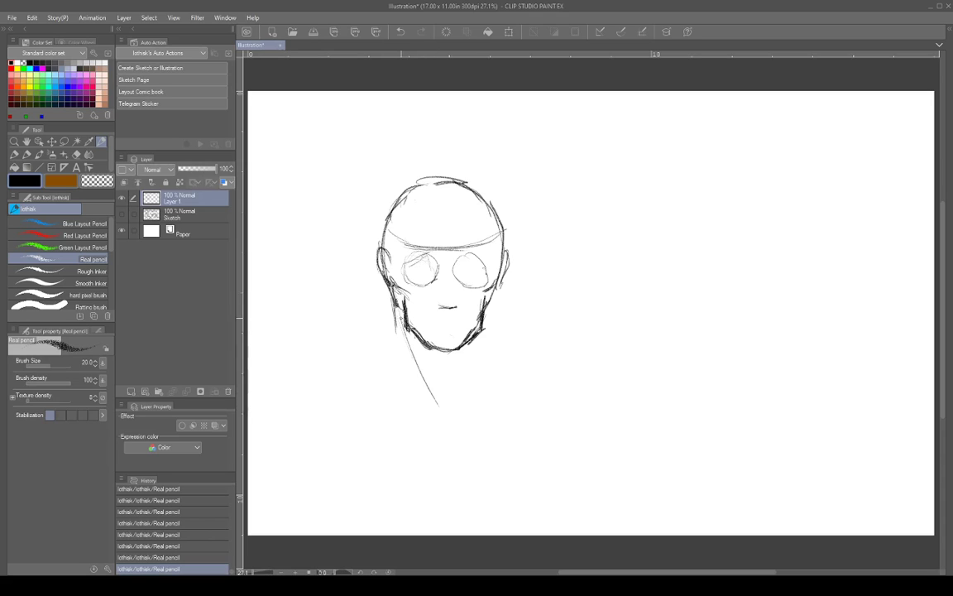
{"action": "left_click_drag", "start_coordinate": [402, 322], "coordinate": [445, 408]}
{"action": "left_click_drag", "start_coordinate": [414, 354], "coordinate": [439, 400]}
{"action": "left_click_drag", "start_coordinate": [459, 385], "coordinate": [450, 406]}
{"action": "mouse_move", "coordinate": [473, 342]}
{"action": "left_mouse_down"}
{"action": "mouse_move", "coordinate": [448, 407]}
{"action": "mouse_move", "coordinate": [444, 390]}
{"action": "mouse_move", "coordinate": [422, 395]}
{"action": "mouse_move", "coordinate": [431, 405]}
{"action": "mouse_move", "coordinate": [410, 382]}
{"action": "left_mouse_up"}
Draw the neck's left outer contour and clear the small mark between the slanted neck muscles
{"action": "left_click_drag", "start_coordinate": [394, 316], "coordinate": [413, 397]}
{"action": "left_click_drag", "start_coordinate": [396, 339], "coordinate": [406, 369]}
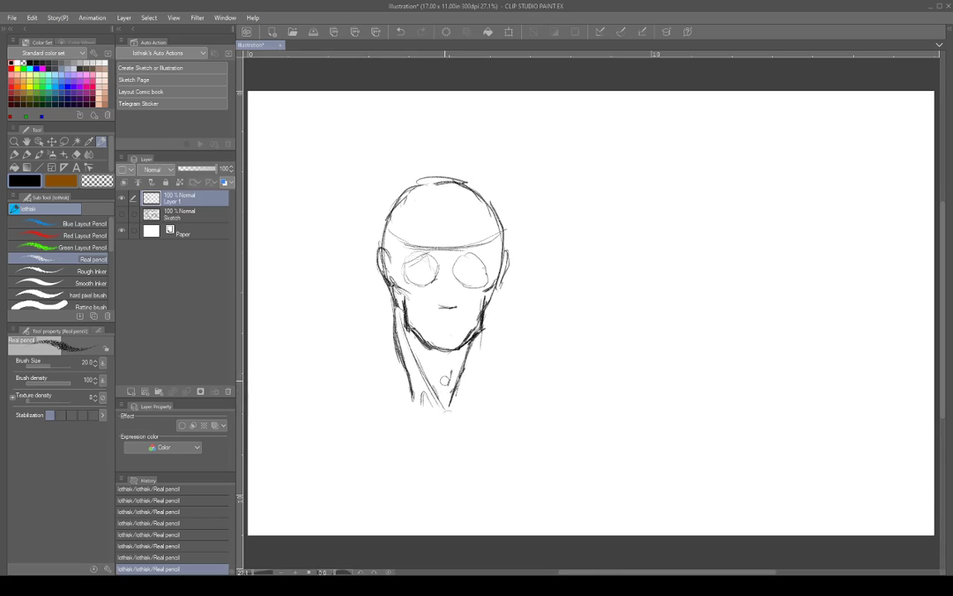
{"action": "left_click_drag", "start_coordinate": [443, 376], "coordinate": [467, 401]}
Draw a star-shaped diagram to the right of the head and darken its lower point
{"action": "mouse_move", "coordinate": [605, 266]}
{"action": "left_mouse_down"}
{"action": "mouse_move", "coordinate": [614, 281]}
{"action": "mouse_move", "coordinate": [626, 266]}
{"action": "mouse_move", "coordinate": [601, 273]}
{"action": "mouse_move", "coordinate": [601, 293]}
{"action": "mouse_move", "coordinate": [586, 293]}
{"action": "left_mouse_up"}
{"action": "mouse_move", "coordinate": [586, 293]}
{"action": "left_mouse_down"}
{"action": "mouse_move", "coordinate": [613, 307]}
{"action": "mouse_move", "coordinate": [612, 328]}
{"action": "left_mouse_up"}
{"action": "mouse_move", "coordinate": [615, 327]}
{"action": "left_mouse_down"}
{"action": "mouse_move", "coordinate": [646, 295]}
{"action": "mouse_move", "coordinate": [638, 290]}
{"action": "mouse_move", "coordinate": [647, 291]}
{"action": "mouse_move", "coordinate": [626, 287]}
{"action": "mouse_move", "coordinate": [630, 265]}
{"action": "mouse_move", "coordinate": [587, 293]}
{"action": "mouse_move", "coordinate": [613, 308]}
{"action": "mouse_move", "coordinate": [608, 330]}
{"action": "mouse_move", "coordinate": [616, 325]}
{"action": "left_mouse_up"}
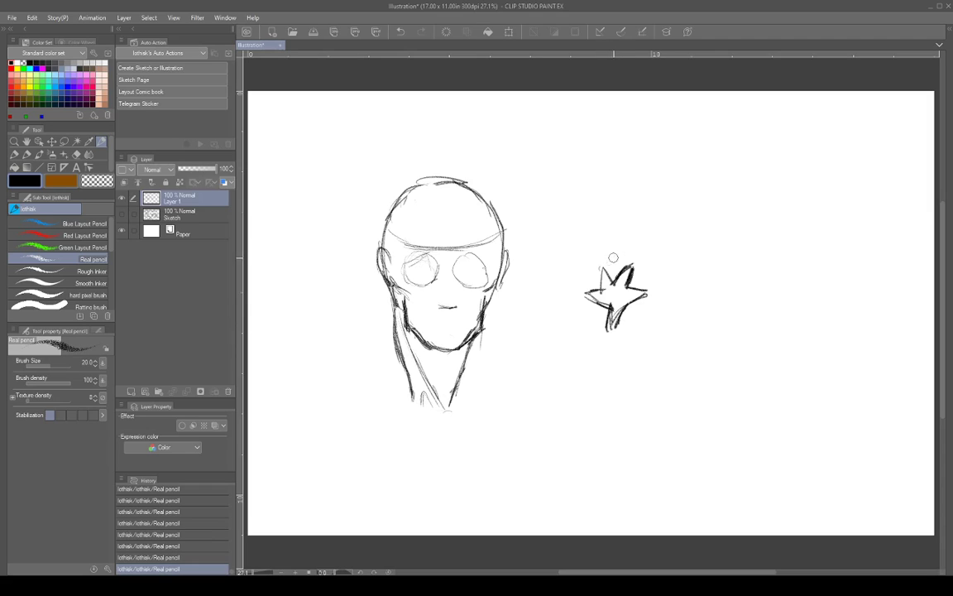
{"action": "mouse_move", "coordinate": [604, 304]}
{"action": "left_mouse_down"}
{"action": "mouse_move", "coordinate": [613, 337]}
{"action": "mouse_move", "coordinate": [617, 311]}
{"action": "left_mouse_up"}
Extend lines from the star's two upper points and label them "SCM"
{"action": "left_click_drag", "start_coordinate": [586, 247], "coordinate": [598, 267]}
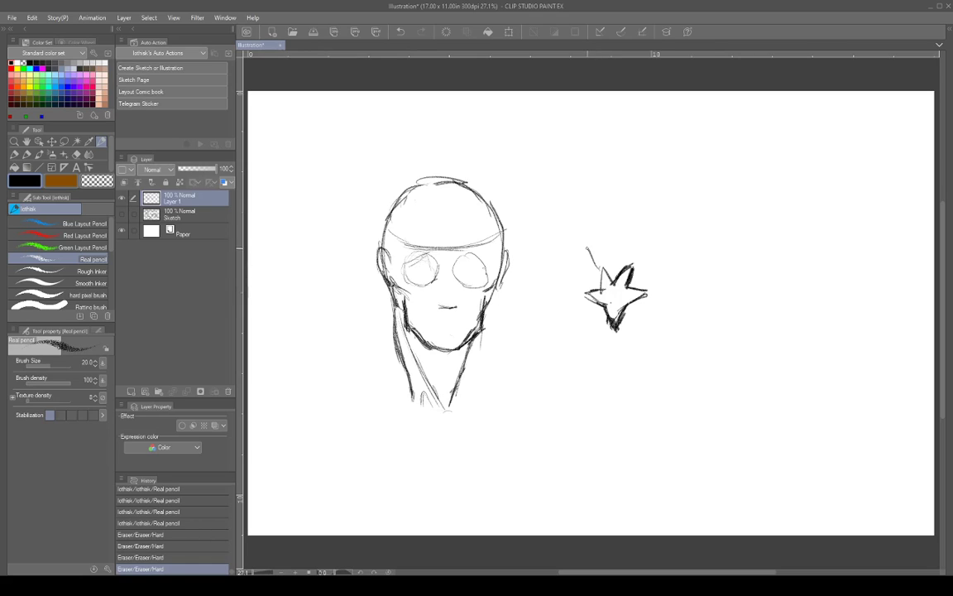
{"action": "left_click_drag", "start_coordinate": [645, 246], "coordinate": [637, 266]}
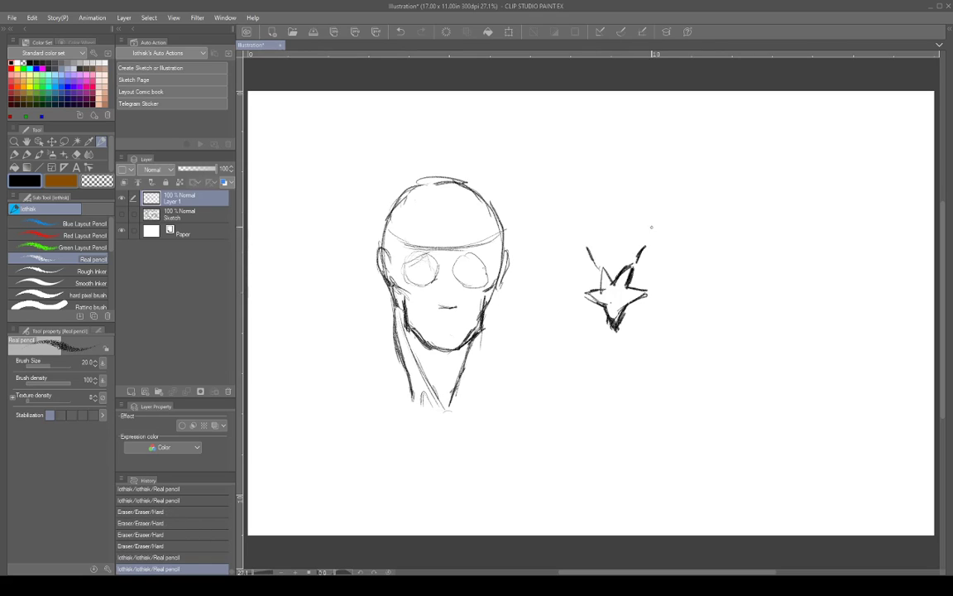
{"action": "mouse_move", "coordinate": [654, 225]}
{"action": "left_mouse_down"}
{"action": "mouse_move", "coordinate": [647, 240]}
{"action": "mouse_move", "coordinate": [685, 240]}
{"action": "left_mouse_up"}
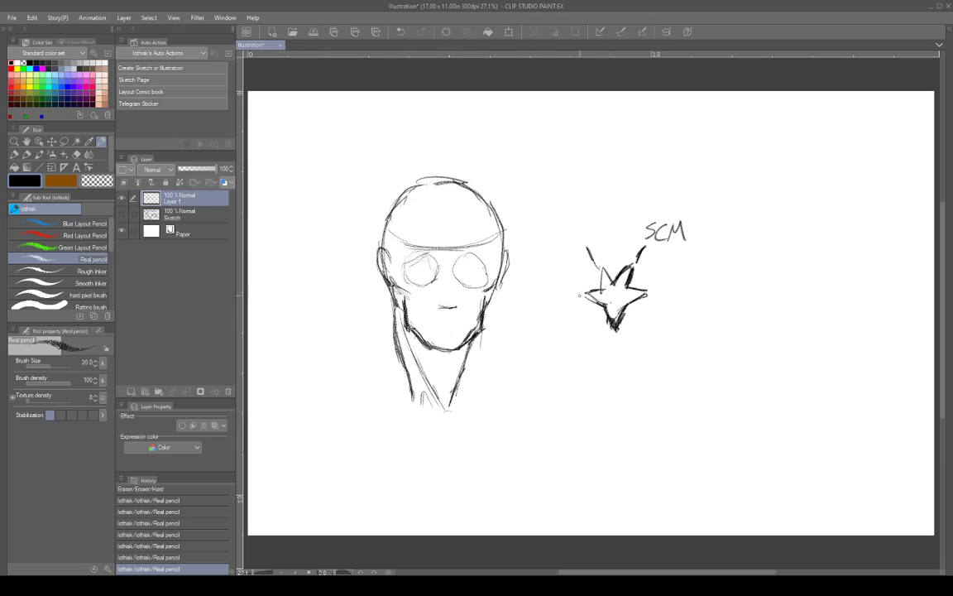
Label the star's left point "Clavicle" and its right point "collarbone"
{"action": "mouse_move", "coordinate": [579, 296]}
{"action": "left_mouse_down"}
{"action": "mouse_move", "coordinate": [550, 291]}
{"action": "mouse_move", "coordinate": [573, 276]}
{"action": "left_mouse_up"}
{"action": "left_click_drag", "start_coordinate": [575, 278], "coordinate": [678, 288]}
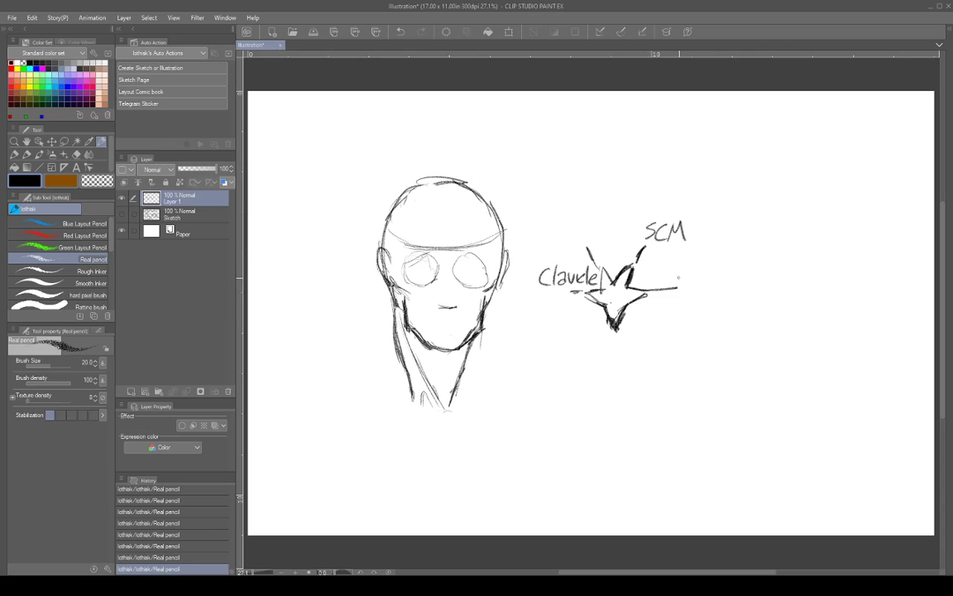
{"action": "mouse_move", "coordinate": [684, 277]}
{"action": "left_mouse_down"}
{"action": "mouse_move", "coordinate": [677, 286]}
{"action": "mouse_move", "coordinate": [703, 279]}
{"action": "mouse_move", "coordinate": [685, 272]}
{"action": "mouse_move", "coordinate": [702, 291]}
{"action": "mouse_move", "coordinate": [648, 290]}
{"action": "mouse_move", "coordinate": [677, 287]}
{"action": "mouse_move", "coordinate": [661, 290]}
{"action": "mouse_move", "coordinate": [667, 282]}
{"action": "left_mouse_up"}
{"action": "mouse_move", "coordinate": [675, 275]}
{"action": "left_mouse_down"}
{"action": "mouse_move", "coordinate": [710, 273]}
{"action": "mouse_move", "coordinate": [708, 290]}
{"action": "mouse_move", "coordinate": [749, 289]}
{"action": "left_mouse_up"}
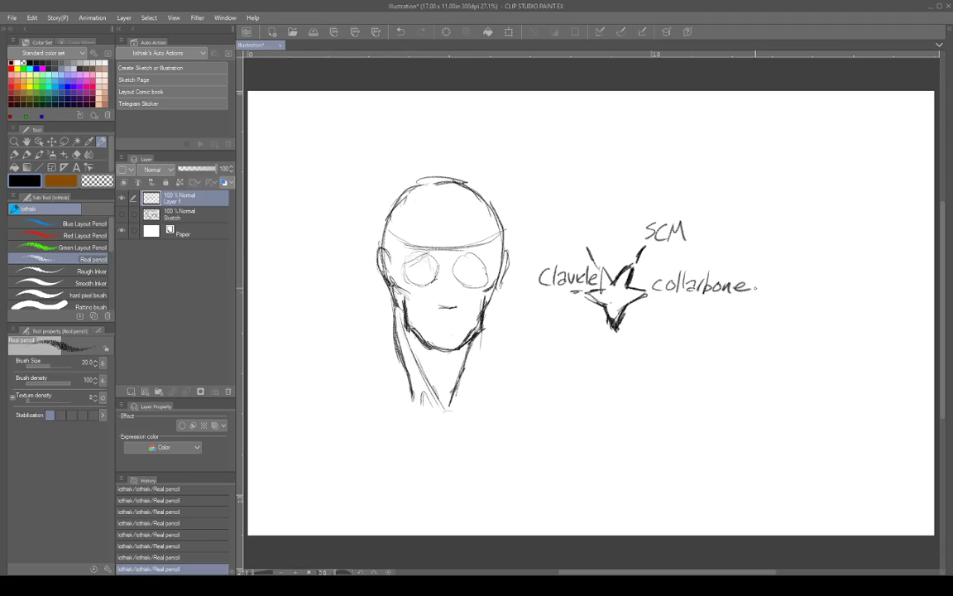
Draw the inner muscle detail and outer contour on the neck's right side, and mark the neck's base
{"action": "mouse_move", "coordinate": [458, 406]}
{"action": "left_mouse_down"}
{"action": "mouse_move", "coordinate": [467, 392]}
{"action": "mouse_move", "coordinate": [469, 406]}
{"action": "mouse_move", "coordinate": [460, 404]}
{"action": "left_mouse_up"}
{"action": "mouse_move", "coordinate": [604, 287]}
{"action": "left_mouse_down"}
{"action": "mouse_move", "coordinate": [584, 291]}
{"action": "mouse_move", "coordinate": [596, 304]}
{"action": "left_mouse_up"}
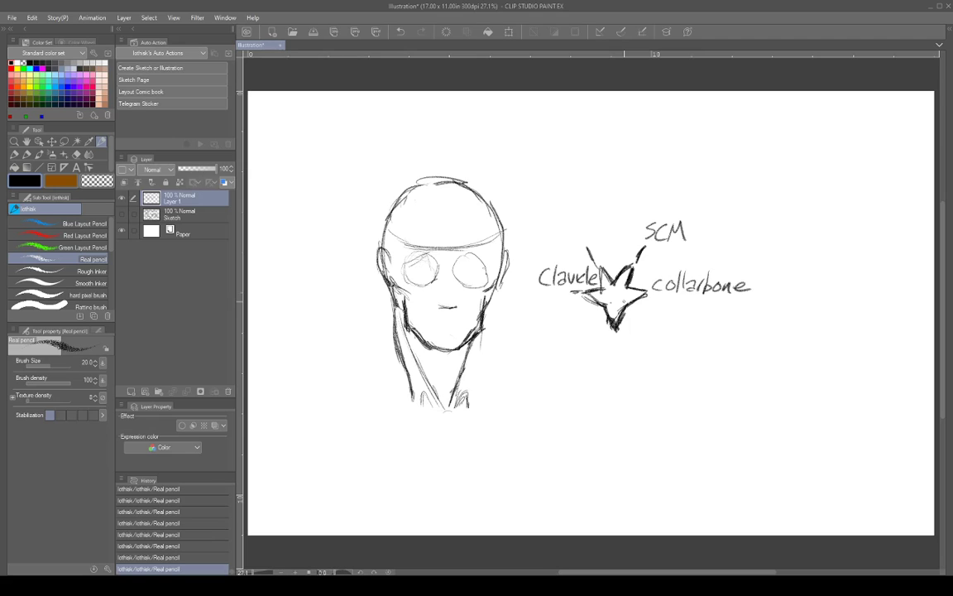
{"action": "left_click_drag", "start_coordinate": [484, 335], "coordinate": [476, 390]}
{"action": "left_click_drag", "start_coordinate": [483, 335], "coordinate": [471, 408]}
{"action": "mouse_move", "coordinate": [479, 352]}
{"action": "left_mouse_down"}
{"action": "mouse_move", "coordinate": [475, 407]}
{"action": "mouse_move", "coordinate": [432, 411]}
{"action": "left_mouse_up"}
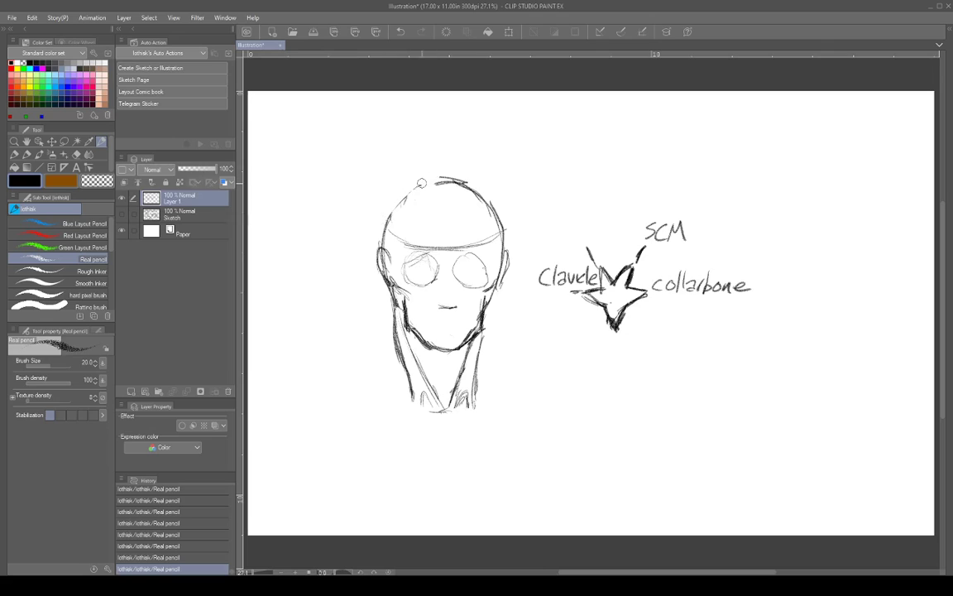
Erase part of the head's crown and draw a tall pointed animal ear on the head's left side
{"action": "left_click_drag", "start_coordinate": [457, 179], "coordinate": [499, 209]}
{"action": "mouse_move", "coordinate": [380, 250]}
{"action": "left_mouse_down"}
{"action": "mouse_move", "coordinate": [383, 270]}
{"action": "mouse_move", "coordinate": [365, 221]}
{"action": "left_mouse_up"}
{"action": "mouse_move", "coordinate": [366, 232]}
{"action": "left_mouse_down"}
{"action": "mouse_move", "coordinate": [381, 163]}
{"action": "mouse_move", "coordinate": [431, 184]}
{"action": "mouse_move", "coordinate": [382, 153]}
{"action": "mouse_move", "coordinate": [378, 263]}
{"action": "mouse_move", "coordinate": [361, 172]}
{"action": "left_mouse_up"}
{"action": "mouse_move", "coordinate": [371, 250]}
{"action": "left_mouse_down"}
{"action": "mouse_move", "coordinate": [367, 160]}
{"action": "mouse_move", "coordinate": [407, 169]}
{"action": "mouse_move", "coordinate": [427, 187]}
{"action": "left_mouse_up"}
{"action": "left_click_drag", "start_coordinate": [379, 147], "coordinate": [420, 188]}
{"action": "mouse_move", "coordinate": [404, 162]}
{"action": "left_mouse_down"}
{"action": "mouse_move", "coordinate": [488, 159]}
{"action": "mouse_move", "coordinate": [499, 148]}
{"action": "mouse_move", "coordinate": [524, 230]}
{"action": "left_mouse_up"}
Draw the matching tall pointed ear on the head's right side and darken the crown between the ears
{"action": "left_click_drag", "start_coordinate": [516, 159], "coordinate": [508, 263]}
{"action": "mouse_move", "coordinate": [525, 190]}
{"action": "left_mouse_down"}
{"action": "mouse_move", "coordinate": [518, 239]}
{"action": "mouse_move", "coordinate": [520, 164]}
{"action": "left_mouse_up"}
{"action": "left_click_drag", "start_coordinate": [510, 139], "coordinate": [523, 208]}
{"action": "mouse_move", "coordinate": [511, 149]}
{"action": "left_mouse_down"}
{"action": "mouse_move", "coordinate": [521, 227]}
{"action": "mouse_move", "coordinate": [513, 154]}
{"action": "mouse_move", "coordinate": [478, 177]}
{"action": "left_mouse_up"}
{"action": "left_click_drag", "start_coordinate": [500, 152], "coordinate": [481, 172]}
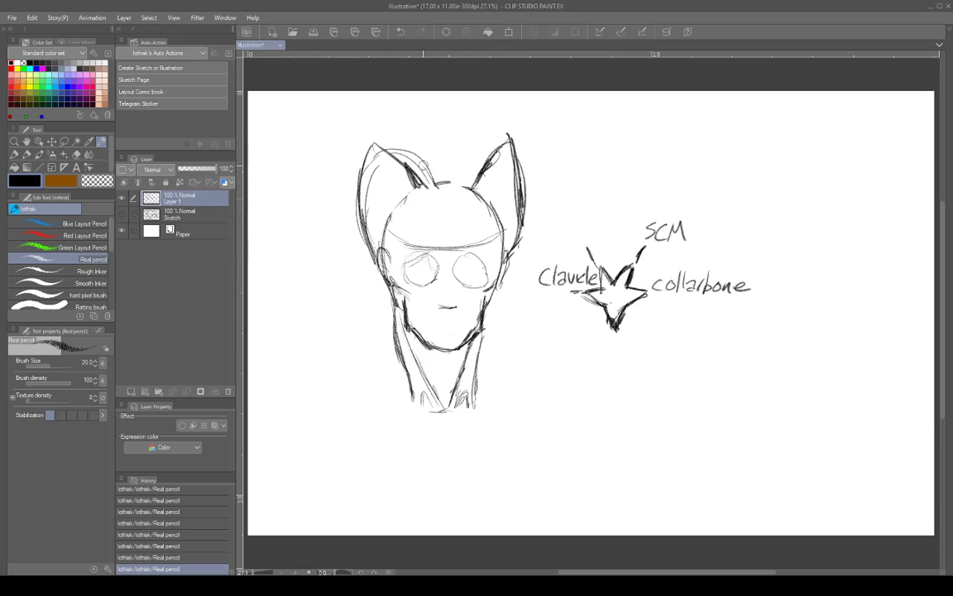
{"action": "mouse_move", "coordinate": [410, 156]}
{"action": "left_mouse_down"}
{"action": "mouse_move", "coordinate": [394, 151]}
{"action": "mouse_move", "coordinate": [478, 186]}
{"action": "left_mouse_up"}
Draw a small animal nose with a rounded muzzle on the lower face, and tidy the left ear
{"action": "mouse_move", "coordinate": [443, 286]}
{"action": "left_mouse_down"}
{"action": "mouse_move", "coordinate": [425, 300]}
{"action": "mouse_move", "coordinate": [428, 333]}
{"action": "mouse_move", "coordinate": [453, 295]}
{"action": "mouse_move", "coordinate": [435, 284]}
{"action": "mouse_move", "coordinate": [442, 298]}
{"action": "mouse_move", "coordinate": [446, 290]}
{"action": "mouse_move", "coordinate": [439, 295]}
{"action": "left_mouse_up"}
{"action": "mouse_move", "coordinate": [436, 290]}
{"action": "left_mouse_down"}
{"action": "mouse_move", "coordinate": [446, 291]}
{"action": "mouse_move", "coordinate": [446, 319]}
{"action": "mouse_move", "coordinate": [464, 295]}
{"action": "left_mouse_up"}
{"action": "left_click_drag", "start_coordinate": [464, 298], "coordinate": [451, 317]}
{"action": "mouse_move", "coordinate": [445, 292]}
{"action": "left_mouse_down"}
{"action": "mouse_move", "coordinate": [464, 291]}
{"action": "mouse_move", "coordinate": [432, 297]}
{"action": "mouse_move", "coordinate": [436, 314]}
{"action": "mouse_move", "coordinate": [463, 306]}
{"action": "left_mouse_up"}
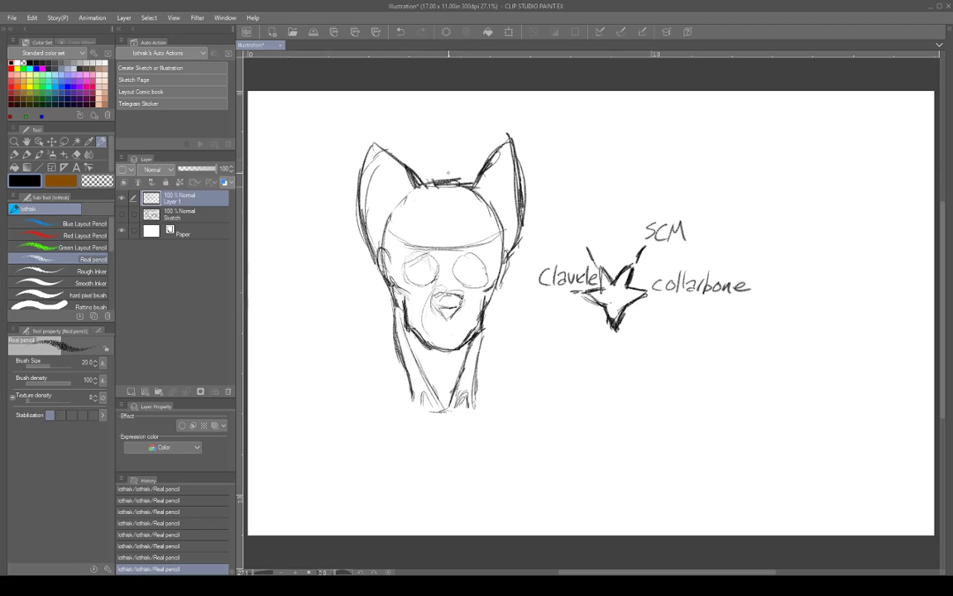
{"action": "left_click_drag", "start_coordinate": [377, 159], "coordinate": [369, 192]}
{"action": "left_click_drag", "start_coordinate": [448, 318], "coordinate": [399, 357]}
Draw a small star shape at the pit of the neck and label the diagram's lower point "Sternum"
{"action": "mouse_move", "coordinate": [455, 414]}
{"action": "left_mouse_down"}
{"action": "mouse_move", "coordinate": [427, 413]}
{"action": "mouse_move", "coordinate": [448, 442]}
{"action": "left_mouse_up"}
{"action": "mouse_move", "coordinate": [454, 424]}
{"action": "left_mouse_down"}
{"action": "mouse_move", "coordinate": [452, 442]}
{"action": "mouse_move", "coordinate": [465, 412]}
{"action": "left_mouse_up"}
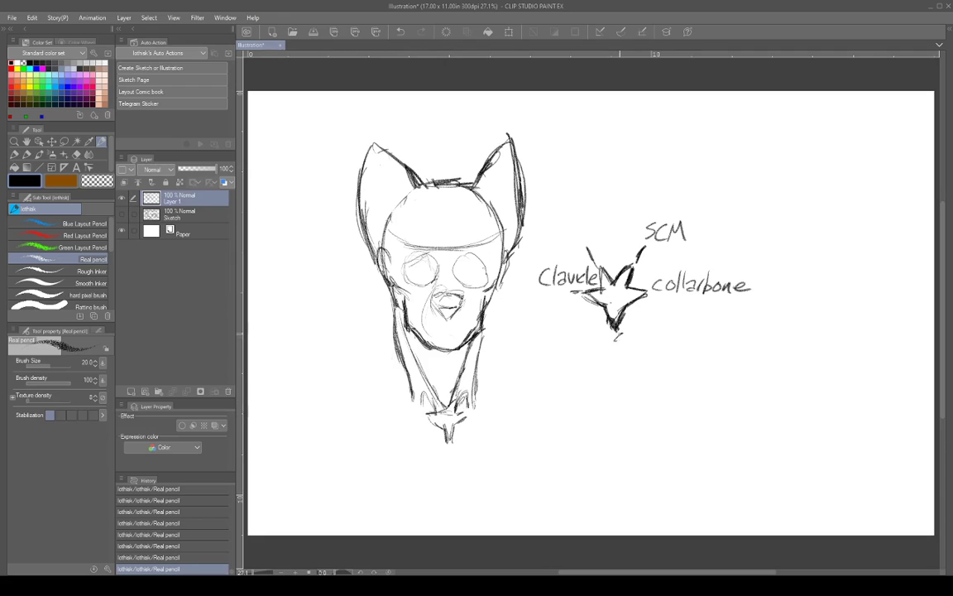
{"action": "mouse_move", "coordinate": [617, 336]}
{"action": "left_mouse_down"}
{"action": "mouse_move", "coordinate": [613, 349]}
{"action": "mouse_move", "coordinate": [623, 348]}
{"action": "left_mouse_up"}
{"action": "left_click_drag", "start_coordinate": [619, 340], "coordinate": [682, 349]}
{"action": "left_click", "coordinate": [643, 347]}
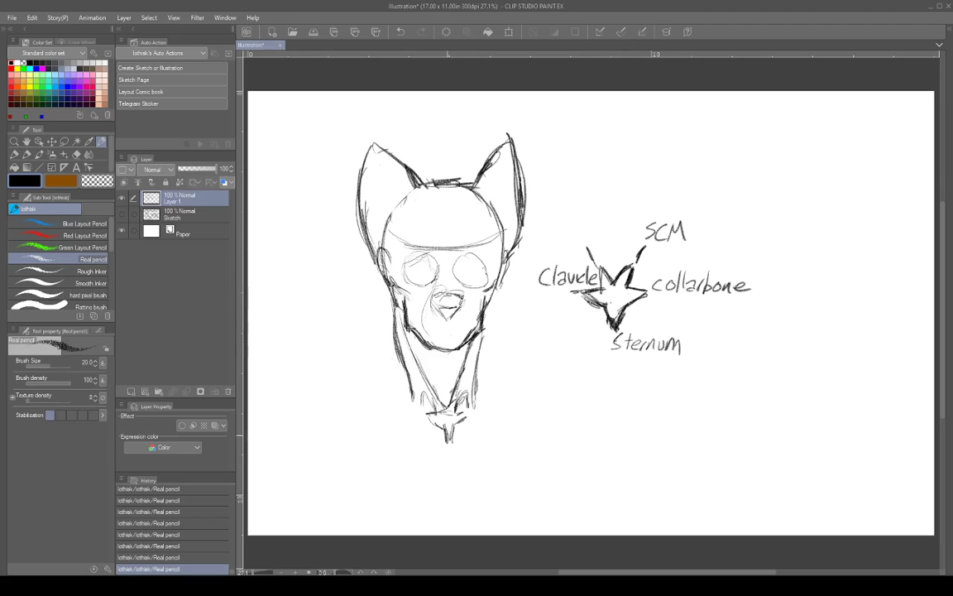
Extend the sternum lines downward, and draw the left trapezius slope and the left collarbone
{"action": "left_click_drag", "start_coordinate": [445, 429], "coordinate": [443, 447]}
{"action": "left_click_drag", "start_coordinate": [455, 429], "coordinate": [454, 448]}
{"action": "left_click_drag", "start_coordinate": [393, 337], "coordinate": [367, 388]}
{"action": "mouse_move", "coordinate": [433, 415]}
{"action": "left_mouse_down"}
{"action": "mouse_move", "coordinate": [463, 417]}
{"action": "mouse_move", "coordinate": [376, 405]}
{"action": "mouse_move", "coordinate": [417, 438]}
{"action": "mouse_move", "coordinate": [446, 428]}
{"action": "mouse_move", "coordinate": [339, 412]}
{"action": "left_mouse_up"}
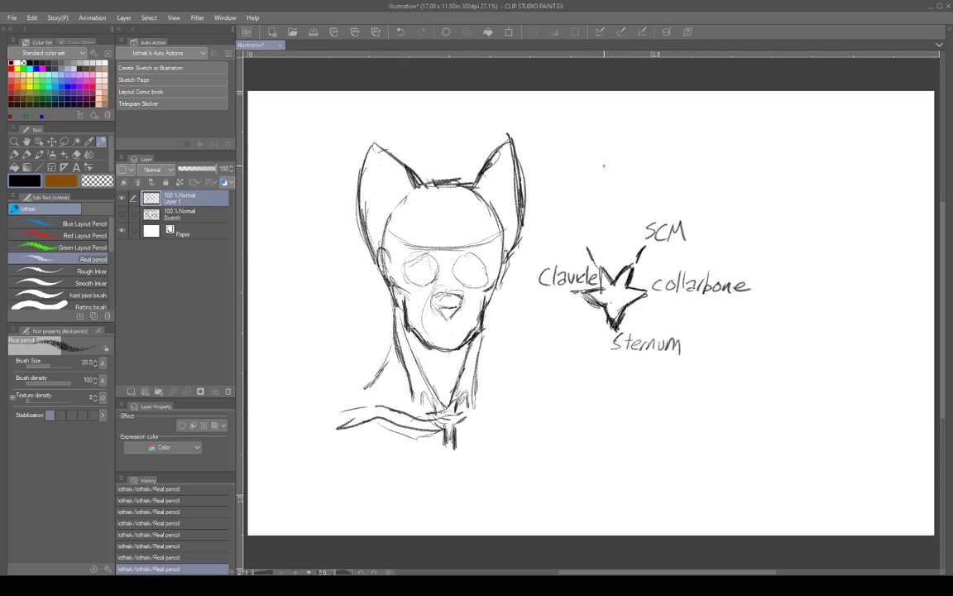
Draw a coat hanger above the labelled star diagram, with curved arms and a small hook
{"action": "mouse_move", "coordinate": [605, 166]}
{"action": "left_mouse_down"}
{"action": "mouse_move", "coordinate": [644, 137]}
{"action": "mouse_move", "coordinate": [671, 155]}
{"action": "left_mouse_up"}
{"action": "mouse_move", "coordinate": [598, 168]}
{"action": "left_mouse_down"}
{"action": "mouse_move", "coordinate": [649, 140]}
{"action": "mouse_move", "coordinate": [713, 160]}
{"action": "left_mouse_up"}
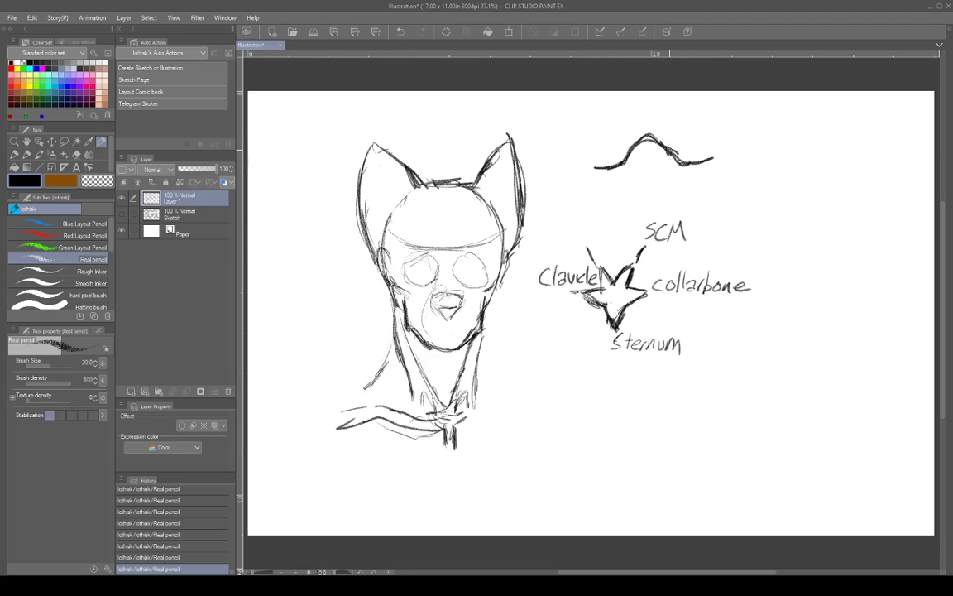
{"action": "mouse_move", "coordinate": [647, 124]}
{"action": "left_mouse_down"}
{"action": "mouse_move", "coordinate": [648, 140]}
{"action": "mouse_move", "coordinate": [657, 107]}
{"action": "mouse_move", "coordinate": [645, 109]}
{"action": "mouse_move", "coordinate": [649, 137]}
{"action": "mouse_move", "coordinate": [594, 166]}
{"action": "mouse_move", "coordinate": [610, 166]}
{"action": "left_mouse_up"}
{"action": "left_click_drag", "start_coordinate": [668, 147], "coordinate": [683, 160]}
Extend the left collarbone outward to a round shoulder joint, and continue the trapezius slope down to the shoulder
{"action": "mouse_move", "coordinate": [352, 419]}
{"action": "left_mouse_down"}
{"action": "mouse_move", "coordinate": [333, 426]}
{"action": "mouse_move", "coordinate": [371, 406]}
{"action": "mouse_move", "coordinate": [439, 420]}
{"action": "mouse_move", "coordinate": [407, 416]}
{"action": "left_mouse_up"}
{"action": "mouse_move", "coordinate": [318, 417]}
{"action": "left_mouse_down"}
{"action": "mouse_move", "coordinate": [301, 445]}
{"action": "mouse_move", "coordinate": [317, 425]}
{"action": "mouse_move", "coordinate": [294, 448]}
{"action": "mouse_move", "coordinate": [311, 419]}
{"action": "mouse_move", "coordinate": [306, 434]}
{"action": "mouse_move", "coordinate": [311, 419]}
{"action": "mouse_move", "coordinate": [288, 428]}
{"action": "mouse_move", "coordinate": [322, 423]}
{"action": "mouse_move", "coordinate": [282, 430]}
{"action": "mouse_move", "coordinate": [341, 425]}
{"action": "left_mouse_up"}
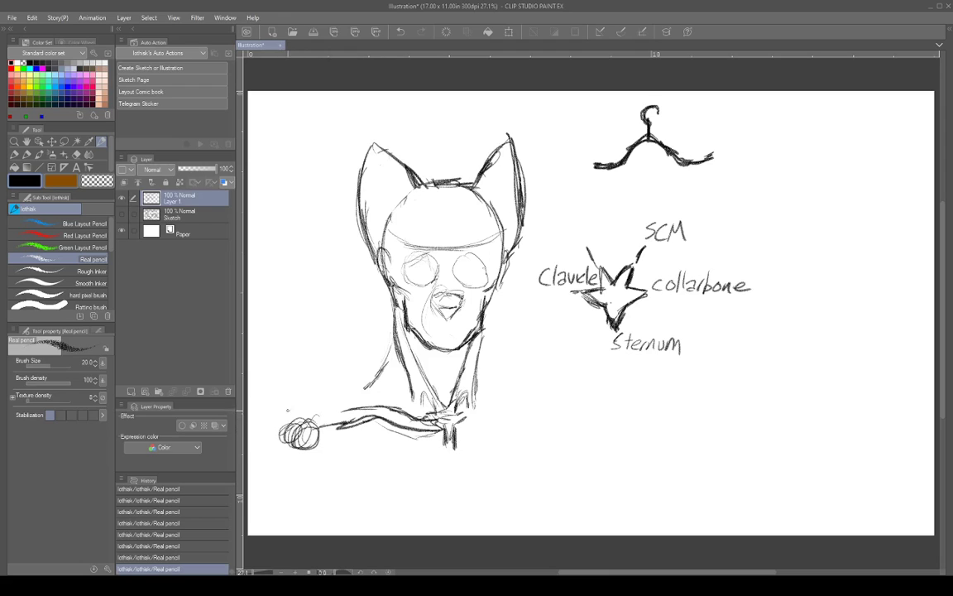
{"action": "mouse_move", "coordinate": [291, 411]}
{"action": "left_mouse_down"}
{"action": "mouse_move", "coordinate": [321, 405]}
{"action": "mouse_move", "coordinate": [267, 437]}
{"action": "mouse_move", "coordinate": [334, 433]}
{"action": "left_mouse_up"}
{"action": "mouse_move", "coordinate": [387, 353]}
{"action": "left_mouse_down"}
{"action": "mouse_move", "coordinate": [364, 387]}
{"action": "mouse_move", "coordinate": [328, 403]}
{"action": "left_mouse_up"}
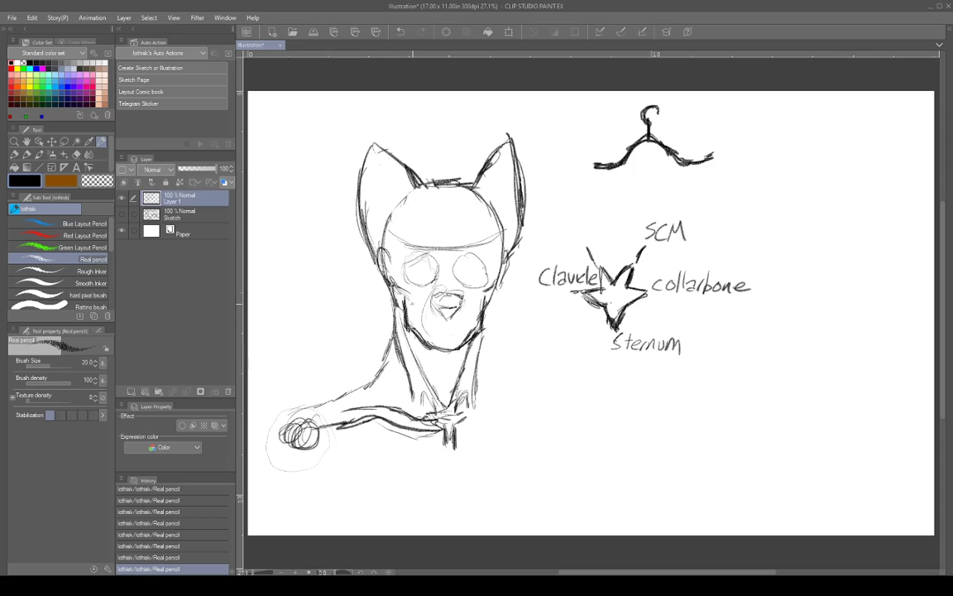
Add short strokes marking the left trapezius slope beside the neck, and darken the neck tendons above the sternum
{"action": "left_click_drag", "start_coordinate": [360, 352], "coordinate": [382, 386]}
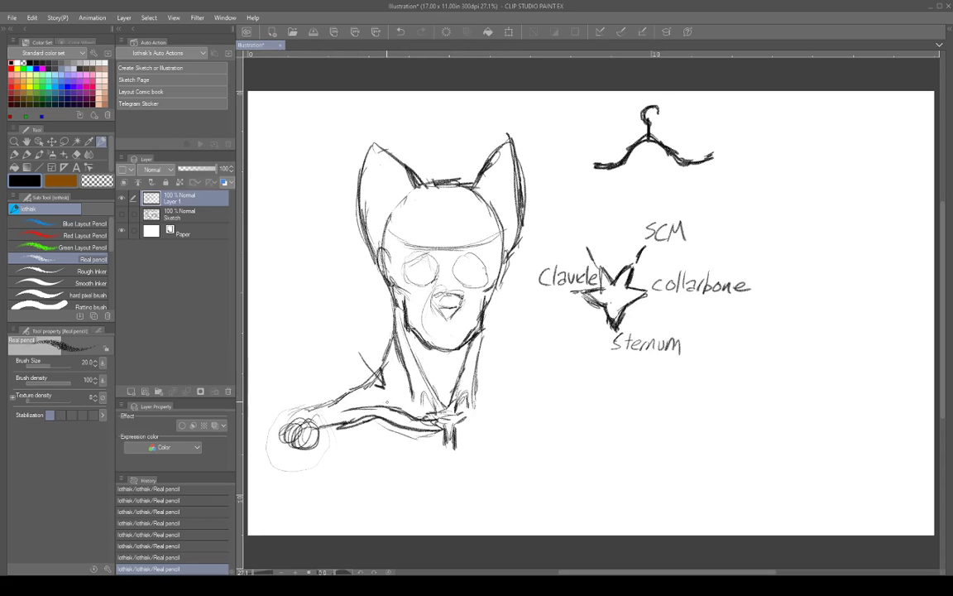
{"action": "left_click_drag", "start_coordinate": [392, 390], "coordinate": [381, 400]}
{"action": "left_click_drag", "start_coordinate": [339, 359], "coordinate": [355, 349]}
{"action": "left_click_drag", "start_coordinate": [423, 396], "coordinate": [426, 420]}
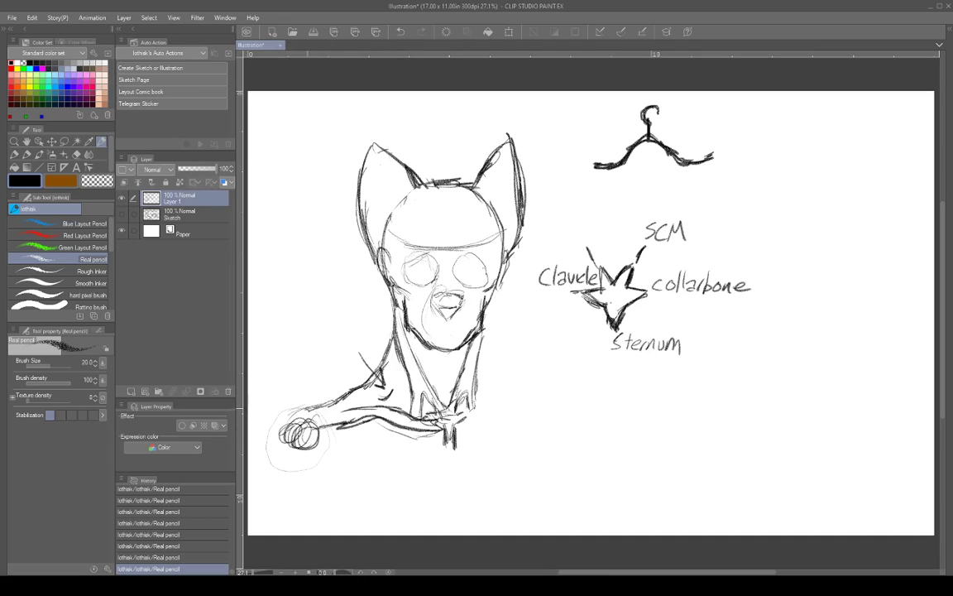
Darken the outer curve of the left shoulder and the underside of the left collarbone
{"action": "mouse_move", "coordinate": [303, 408]}
{"action": "left_mouse_down"}
{"action": "mouse_move", "coordinate": [286, 415]}
{"action": "mouse_move", "coordinate": [263, 465]}
{"action": "left_mouse_up"}
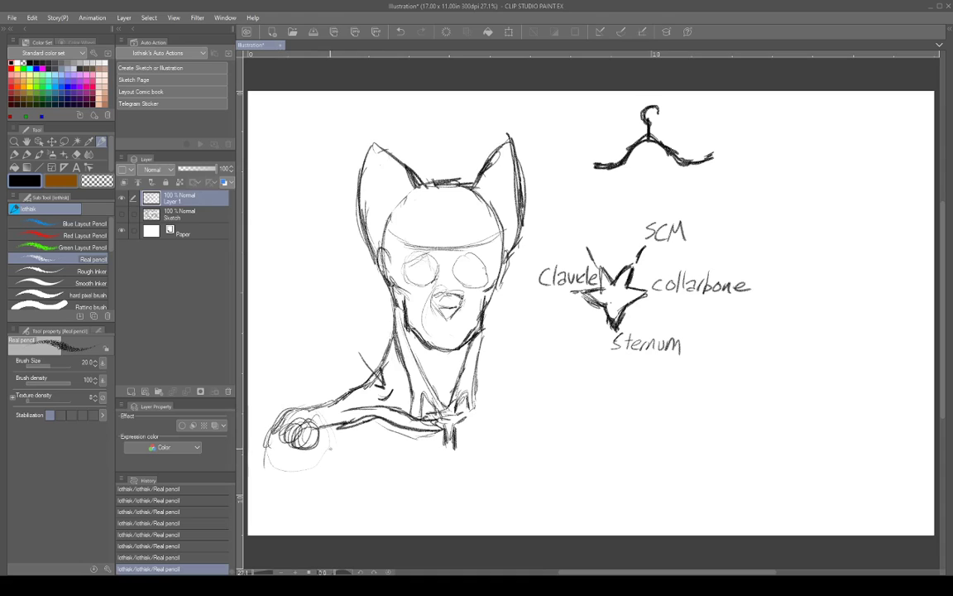
{"action": "left_click_drag", "start_coordinate": [319, 429], "coordinate": [340, 424]}
{"action": "mouse_move", "coordinate": [445, 428]}
{"action": "left_mouse_down"}
{"action": "mouse_move", "coordinate": [383, 418]}
{"action": "mouse_move", "coordinate": [320, 429]}
{"action": "mouse_move", "coordinate": [372, 416]}
{"action": "left_mouse_up"}
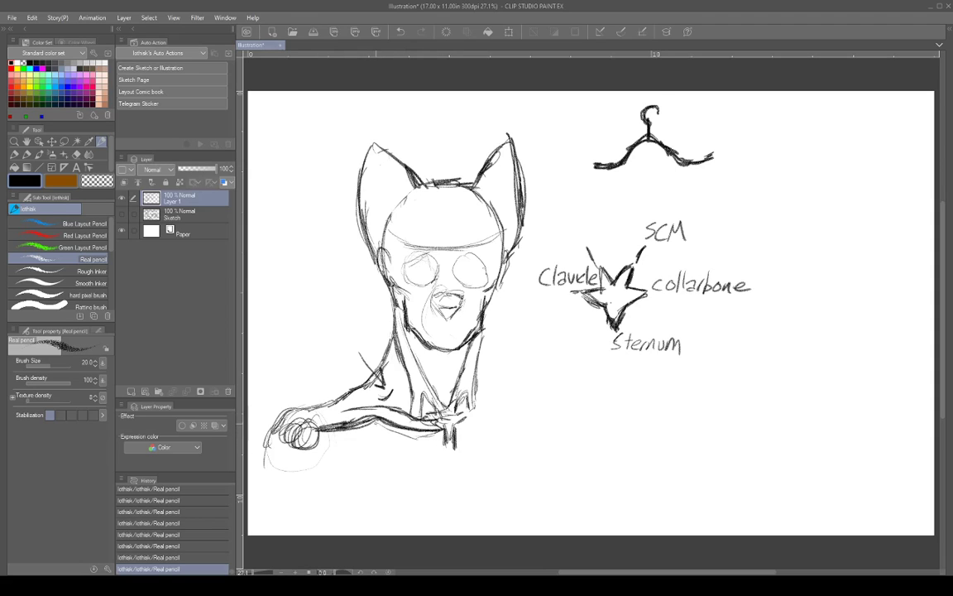
Draw the left deltoid as a teardrop running from the collarbone over the shoulder to a point on the upper arm
{"action": "left_click_drag", "start_coordinate": [377, 422], "coordinate": [335, 469]}
{"action": "left_click_drag", "start_coordinate": [348, 460], "coordinate": [269, 524]}
{"action": "mouse_move", "coordinate": [264, 456]}
{"action": "left_mouse_down"}
{"action": "mouse_move", "coordinate": [271, 525]}
{"action": "mouse_move", "coordinate": [263, 478]}
{"action": "mouse_move", "coordinate": [271, 436]}
{"action": "mouse_move", "coordinate": [256, 488]}
{"action": "mouse_move", "coordinate": [266, 510]}
{"action": "mouse_move", "coordinate": [258, 460]}
{"action": "mouse_move", "coordinate": [291, 407]}
{"action": "mouse_move", "coordinate": [278, 411]}
{"action": "mouse_move", "coordinate": [293, 409]}
{"action": "left_mouse_up"}
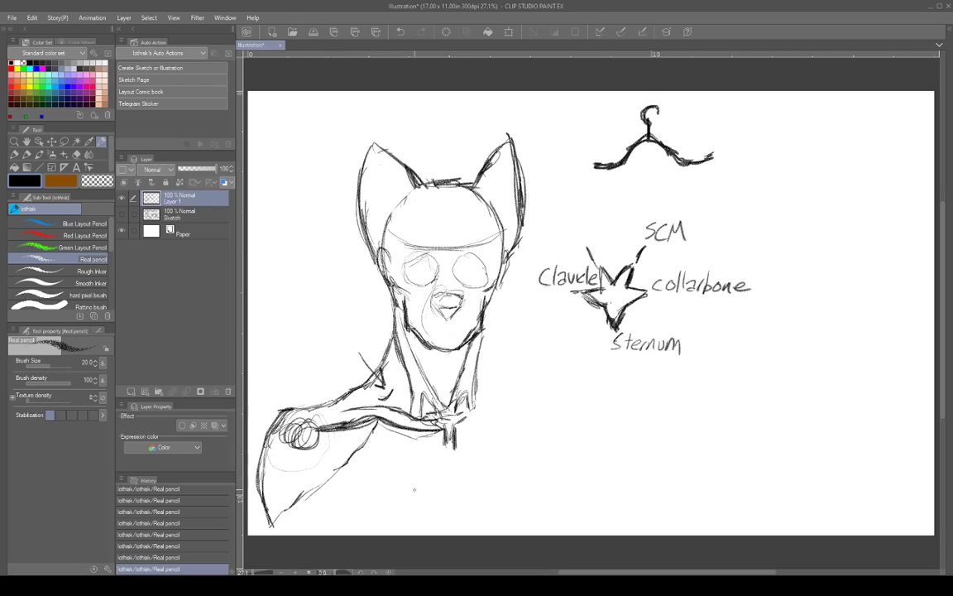
Extend the sternum line down to the canvas edge and sketch the lower curve of the left chest
{"action": "left_click_drag", "start_coordinate": [447, 436], "coordinate": [445, 489]}
{"action": "left_click_drag", "start_coordinate": [445, 450], "coordinate": [452, 513]}
{"action": "mouse_move", "coordinate": [454, 428]}
{"action": "left_mouse_down"}
{"action": "mouse_move", "coordinate": [452, 526]}
{"action": "mouse_move", "coordinate": [371, 519]}
{"action": "mouse_move", "coordinate": [414, 535]}
{"action": "left_mouse_up"}
{"action": "left_click_drag", "start_coordinate": [454, 501], "coordinate": [453, 534]}
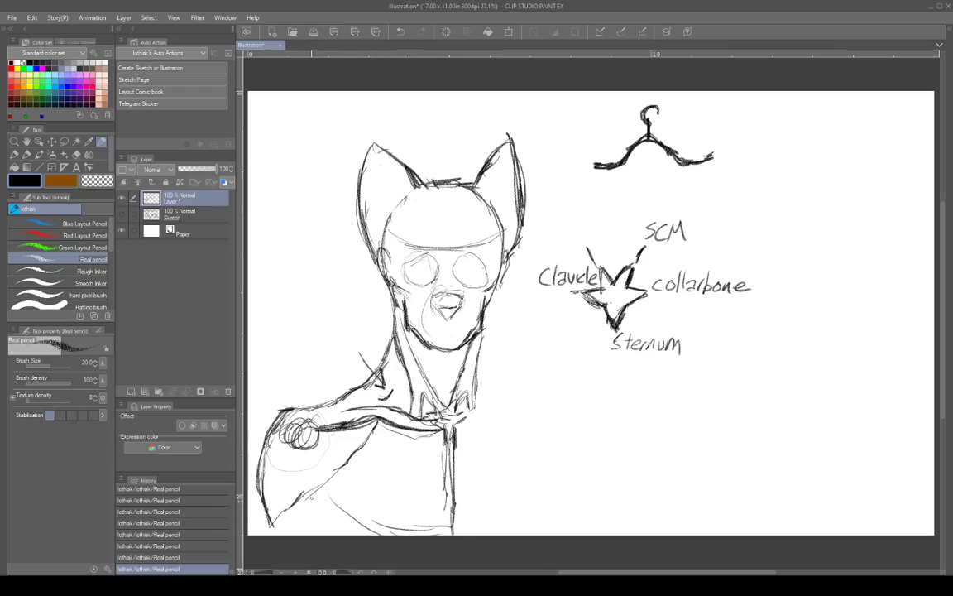
Draw the left upper arm lines below the deltoid and darken the deltoid's lower edge
{"action": "mouse_move", "coordinate": [304, 494]}
{"action": "left_mouse_down"}
{"action": "mouse_move", "coordinate": [335, 469]}
{"action": "mouse_move", "coordinate": [306, 494]}
{"action": "mouse_move", "coordinate": [323, 534]}
{"action": "mouse_move", "coordinate": [283, 533]}
{"action": "left_mouse_up"}
{"action": "left_click_drag", "start_coordinate": [283, 440], "coordinate": [288, 480]}
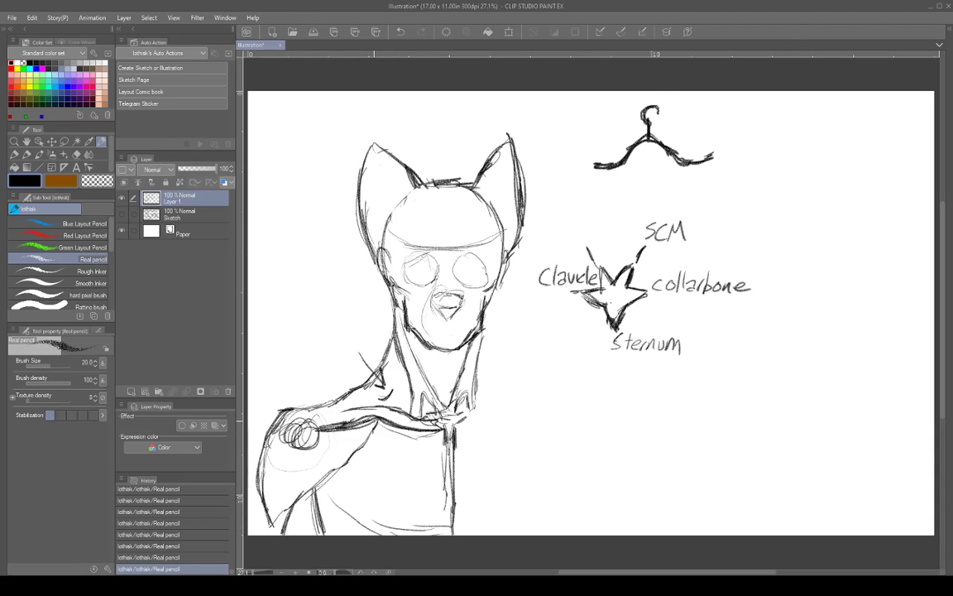
{"action": "left_click_drag", "start_coordinate": [375, 421], "coordinate": [283, 510]}
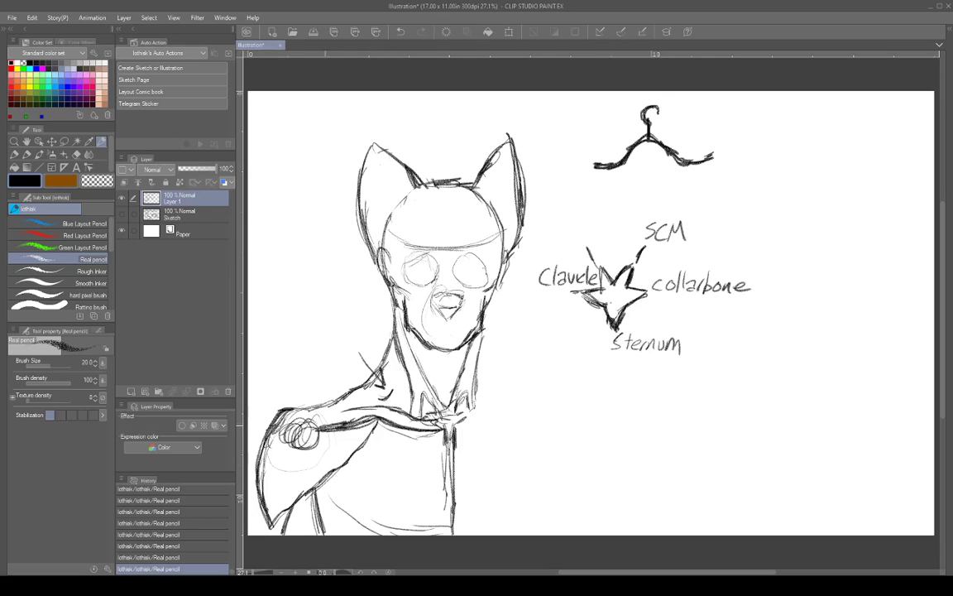
Thicken the upper edge of the left collarbone and the contours of the left deltoid and trapezius
{"action": "left_click_drag", "start_coordinate": [325, 425], "coordinate": [304, 416]}
{"action": "left_click_drag", "start_coordinate": [371, 411], "coordinate": [321, 425]}
{"action": "mouse_move", "coordinate": [337, 419]}
{"action": "left_mouse_down"}
{"action": "mouse_move", "coordinate": [321, 423]}
{"action": "mouse_move", "coordinate": [369, 411]}
{"action": "left_mouse_up"}
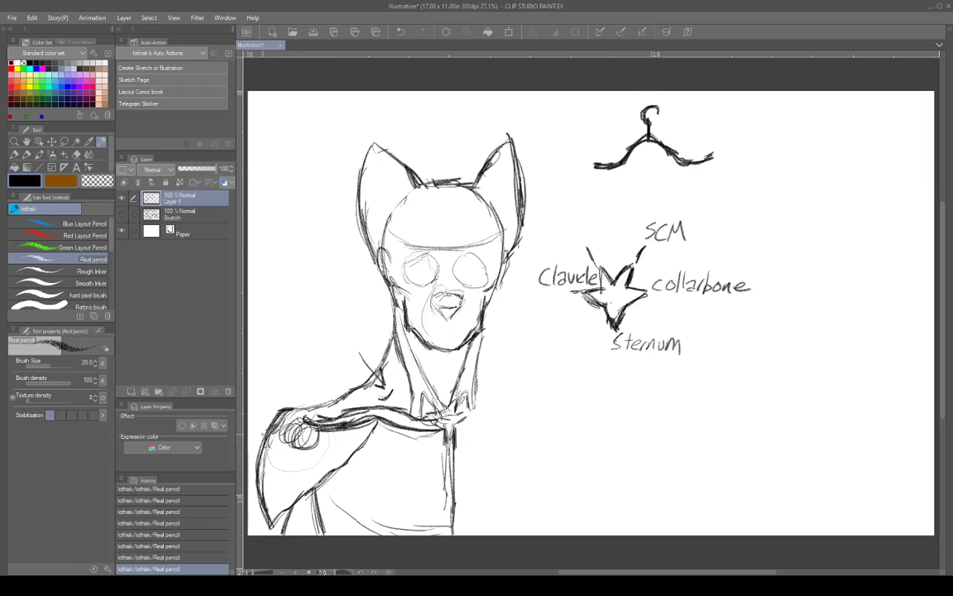
{"action": "left_click_drag", "start_coordinate": [278, 413], "coordinate": [256, 476]}
{"action": "left_click_drag", "start_coordinate": [315, 414], "coordinate": [298, 424]}
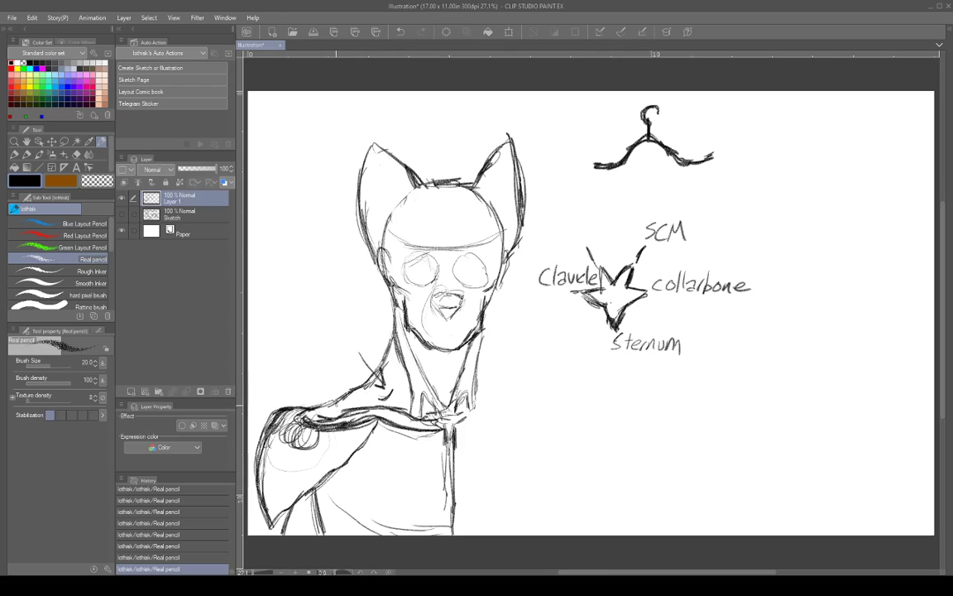
{"action": "left_click_drag", "start_coordinate": [330, 406], "coordinate": [349, 390]}
Sketch the outer contour of the right chest and touch up the left trapezius line
{"action": "mouse_move", "coordinate": [514, 427]}
{"action": "left_mouse_down"}
{"action": "mouse_move", "coordinate": [517, 495]}
{"action": "mouse_move", "coordinate": [470, 524]}
{"action": "left_mouse_up"}
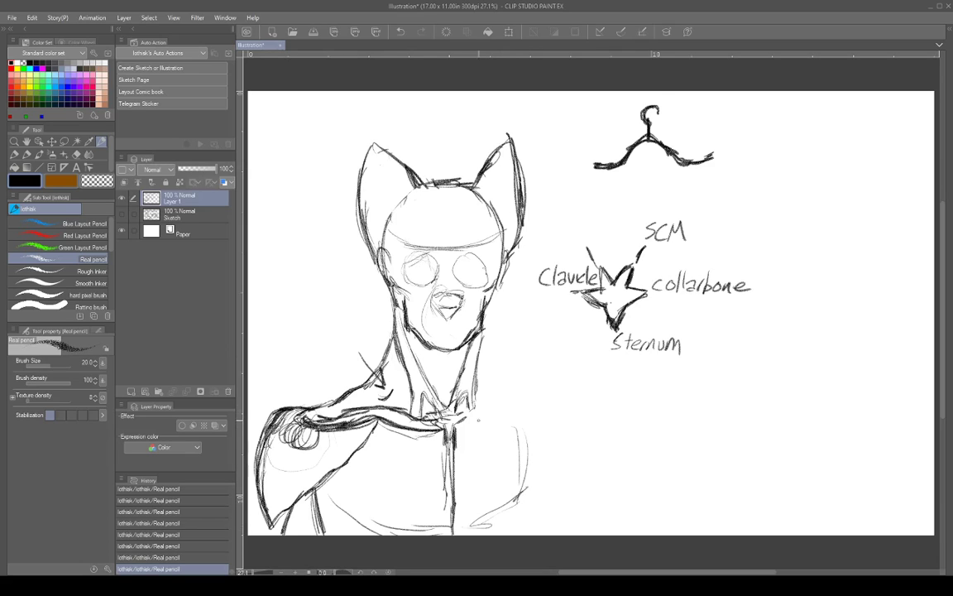
{"action": "left_click", "coordinate": [188, 584]}
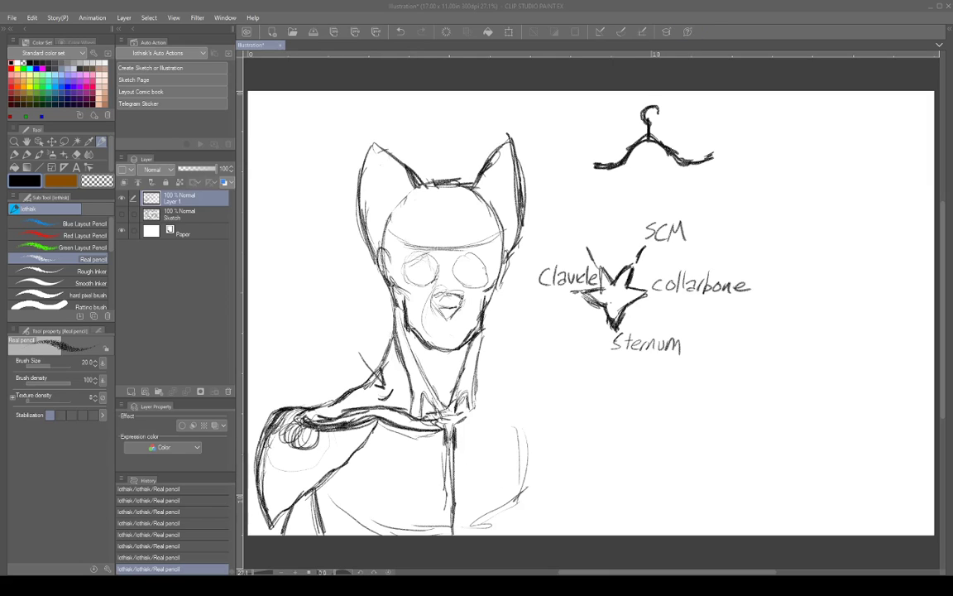
{"action": "left_click", "coordinate": [657, 19]}
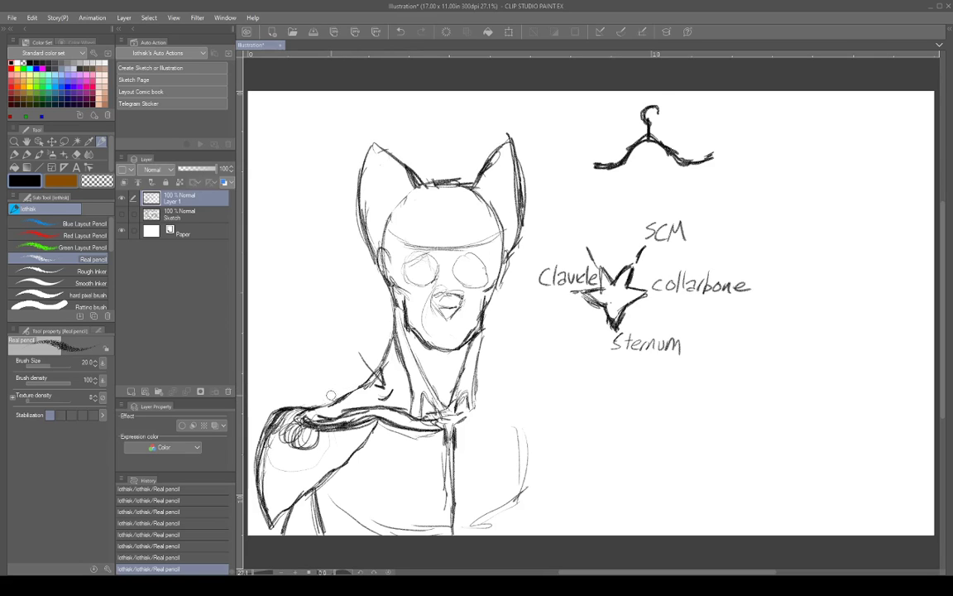
{"action": "mouse_move", "coordinate": [347, 386]}
{"action": "left_mouse_down"}
{"action": "mouse_move", "coordinate": [366, 378]}
{"action": "mouse_move", "coordinate": [367, 387]}
{"action": "left_mouse_up"}
{"action": "left_click_drag", "start_coordinate": [327, 350], "coordinate": [287, 369]}
Lasso the labelled star diagram and move it down beside the figure's right shoulder
{"action": "left_click", "coordinate": [64, 140]}
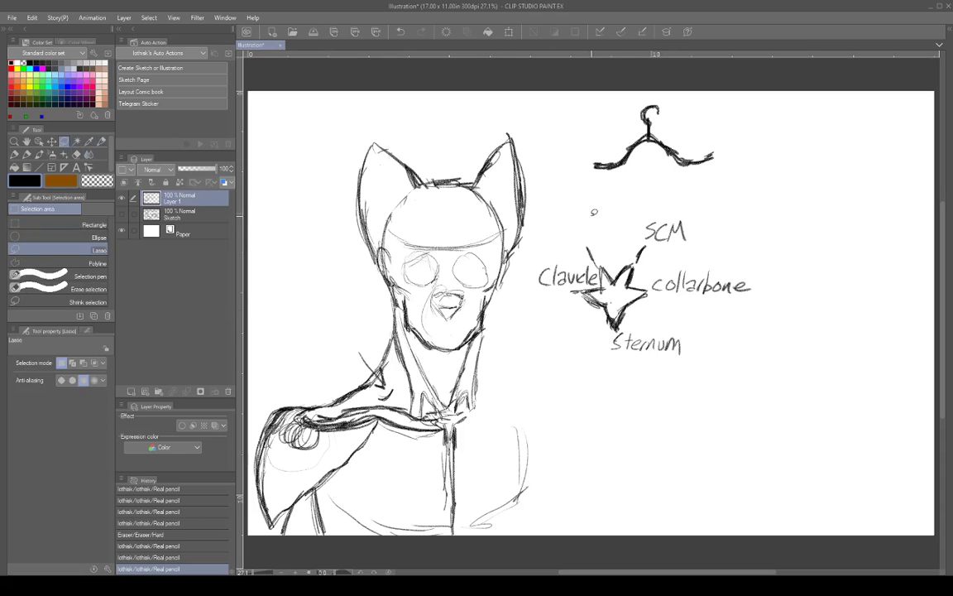
{"action": "mouse_move", "coordinate": [596, 213]}
{"action": "left_mouse_down"}
{"action": "mouse_move", "coordinate": [568, 221]}
{"action": "mouse_move", "coordinate": [526, 272]}
{"action": "mouse_move", "coordinate": [578, 358]}
{"action": "mouse_move", "coordinate": [696, 381]}
{"action": "mouse_move", "coordinate": [779, 307]}
{"action": "mouse_move", "coordinate": [714, 207]}
{"action": "mouse_move", "coordinate": [592, 213]}
{"action": "left_mouse_up"}
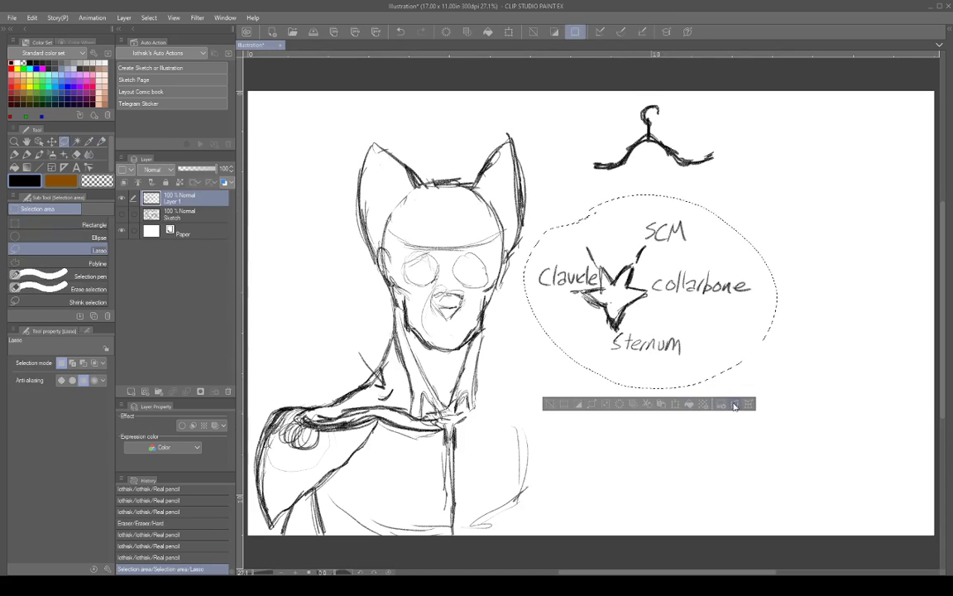
{"action": "left_click", "coordinate": [729, 405]}
{"action": "left_click_drag", "start_coordinate": [660, 353], "coordinate": [607, 477]}
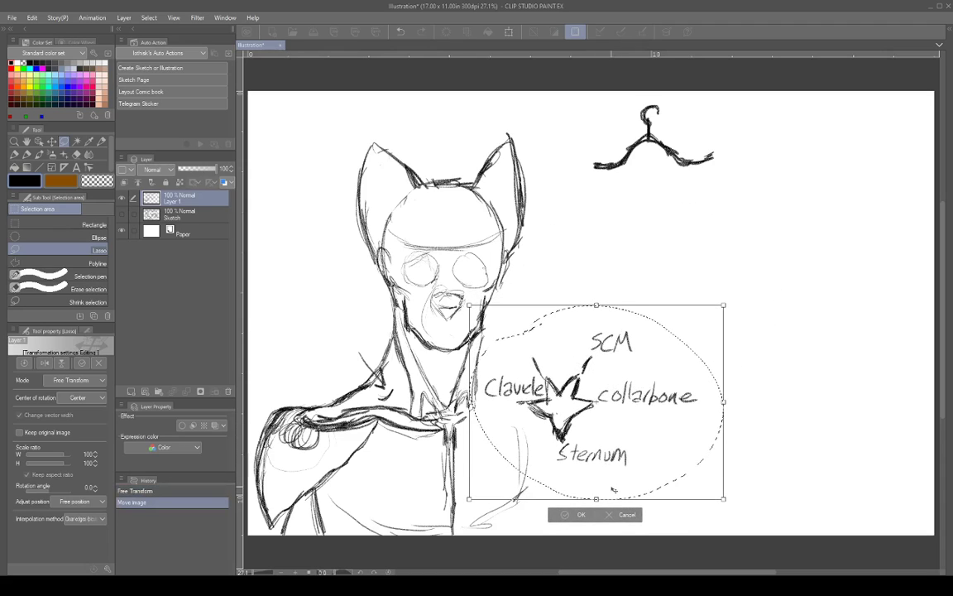
{"action": "left_click", "coordinate": [579, 514]}
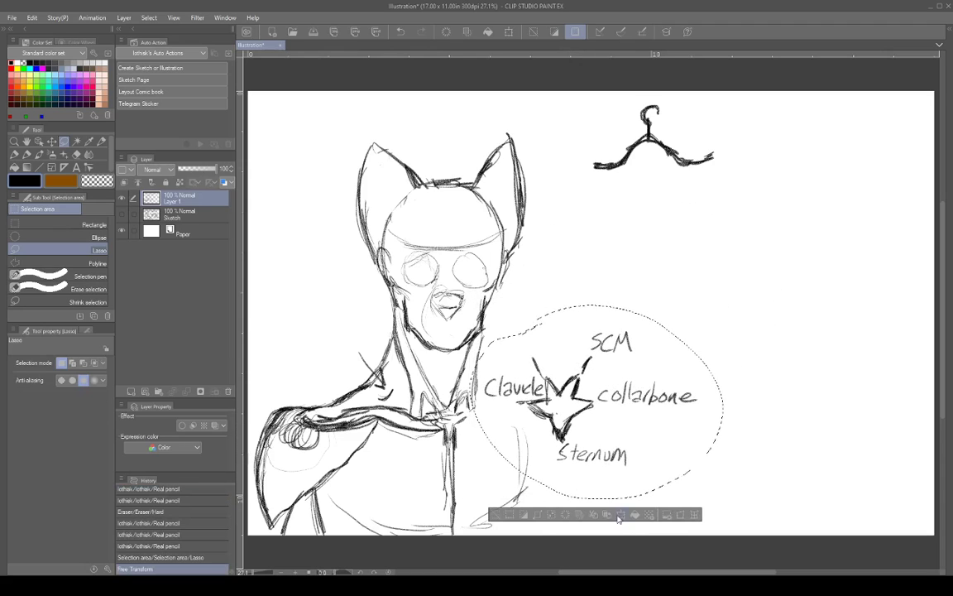
{"action": "key", "text": "ctrl+d"}
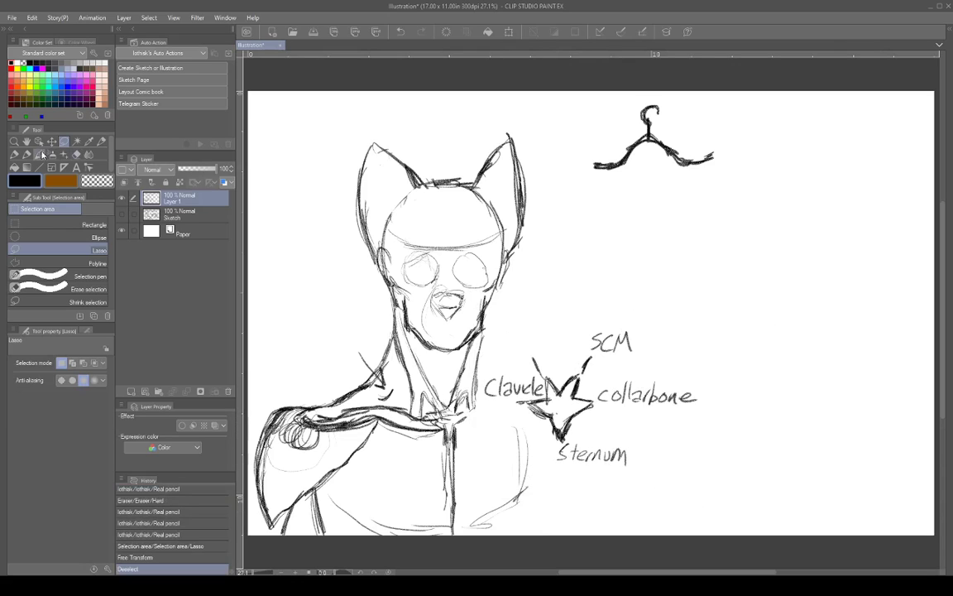
Reinforce the neck muscle lines with the pencil and strengthen the curve along the bottom of the chest
{"action": "left_click", "coordinate": [100, 142]}
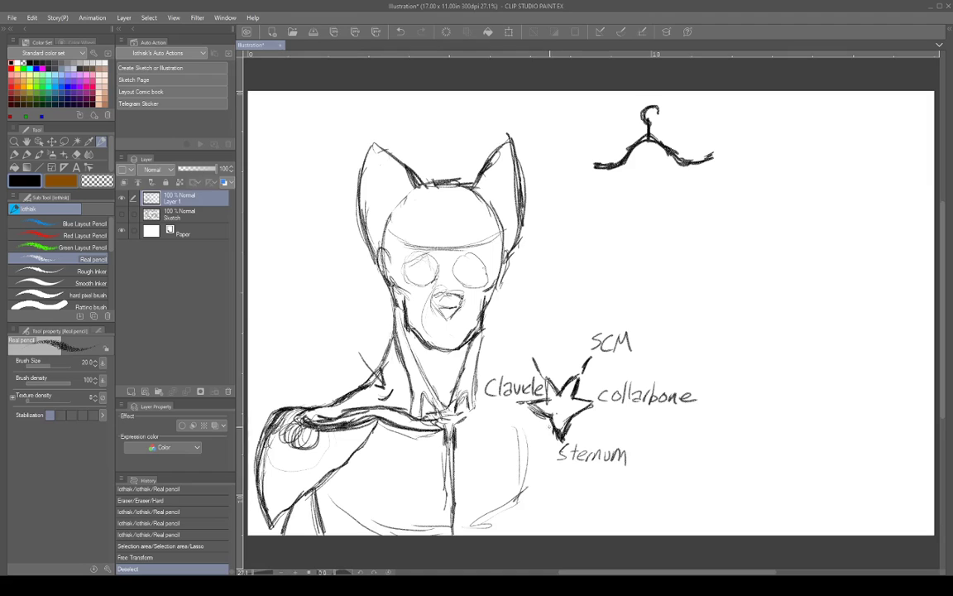
{"action": "mouse_move", "coordinate": [508, 423]}
{"action": "left_mouse_down"}
{"action": "mouse_move", "coordinate": [445, 419]}
{"action": "mouse_move", "coordinate": [452, 412]}
{"action": "left_mouse_up"}
{"action": "left_click_drag", "start_coordinate": [466, 372], "coordinate": [454, 424]}
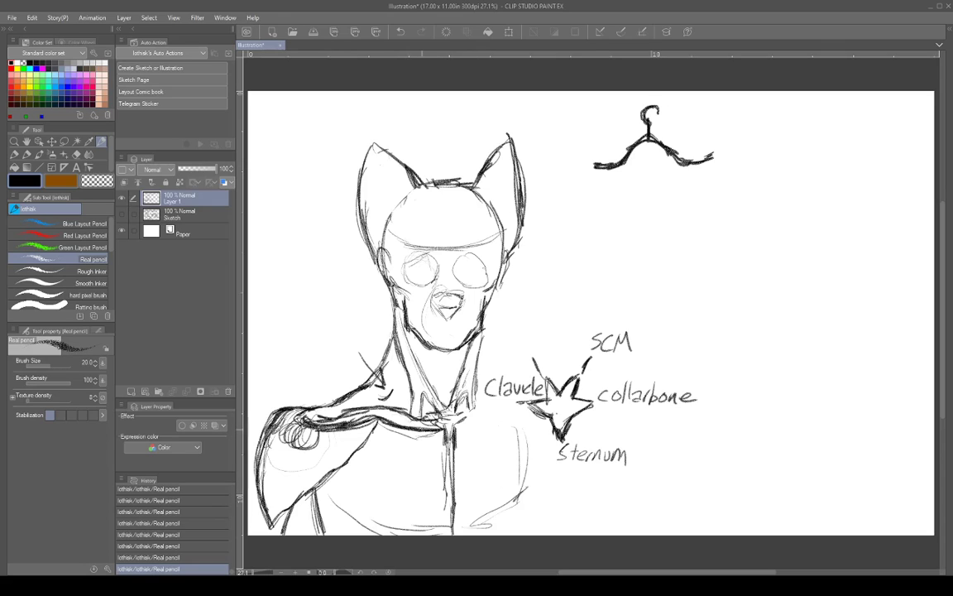
{"action": "left_click_drag", "start_coordinate": [331, 499], "coordinate": [359, 528]}
{"action": "mouse_move", "coordinate": [331, 481]}
{"action": "left_mouse_down"}
{"action": "mouse_move", "coordinate": [386, 530]}
{"action": "mouse_move", "coordinate": [499, 525]}
{"action": "left_mouse_up"}
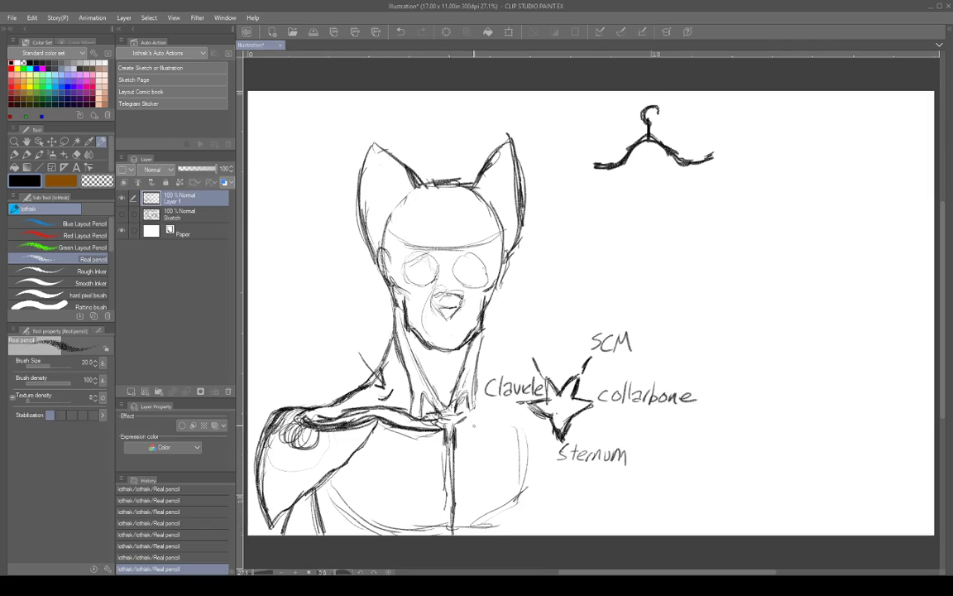
Outline the sternum as a long narrow shape around the chest's centre line
{"action": "left_click_drag", "start_coordinate": [445, 431], "coordinate": [442, 503]}
{"action": "left_click_drag", "start_coordinate": [439, 451], "coordinate": [452, 526]}
{"action": "left_click_drag", "start_coordinate": [460, 474], "coordinate": [455, 525]}
Reinforce the outer edge of the right chest and draw the right collarbone out from the pit of the neck
{"action": "mouse_move", "coordinate": [454, 426]}
{"action": "left_mouse_down"}
{"action": "mouse_move", "coordinate": [455, 531]}
{"action": "mouse_move", "coordinate": [517, 508]}
{"action": "left_mouse_up"}
{"action": "left_click_drag", "start_coordinate": [527, 430], "coordinate": [526, 504]}
{"action": "left_click_drag", "start_coordinate": [528, 476], "coordinate": [524, 511]}
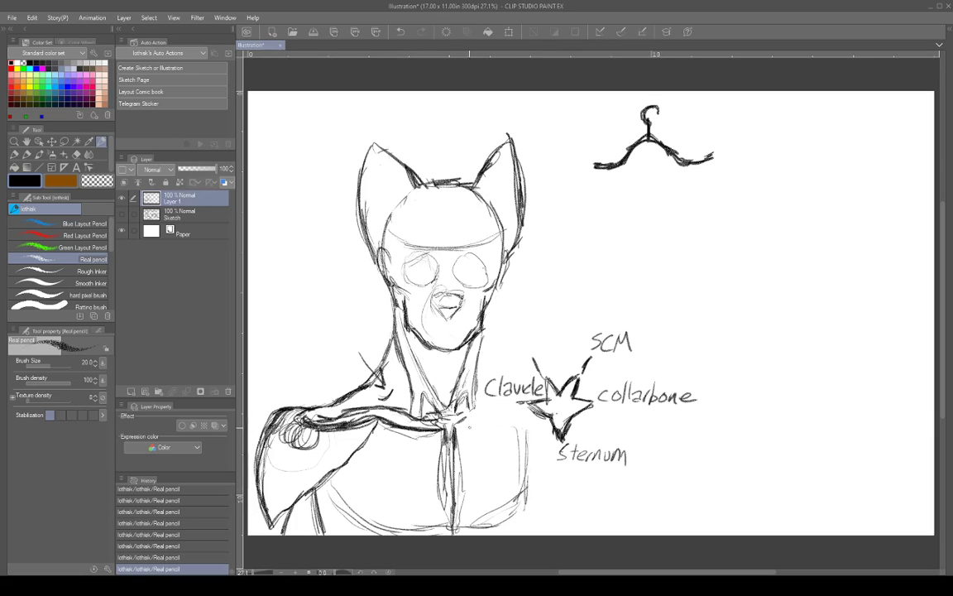
{"action": "mouse_move", "coordinate": [463, 427]}
{"action": "left_mouse_down"}
{"action": "mouse_move", "coordinate": [520, 409]}
{"action": "mouse_move", "coordinate": [453, 429]}
{"action": "left_mouse_up"}
Lasso the coat hanger, rotate it upside down and move it above the figure's left shoulder
{"action": "mouse_move", "coordinate": [735, 440]}
{"action": "left_mouse_down"}
{"action": "mouse_move", "coordinate": [734, 466]}
{"action": "mouse_move", "coordinate": [746, 463]}
{"action": "left_mouse_up"}
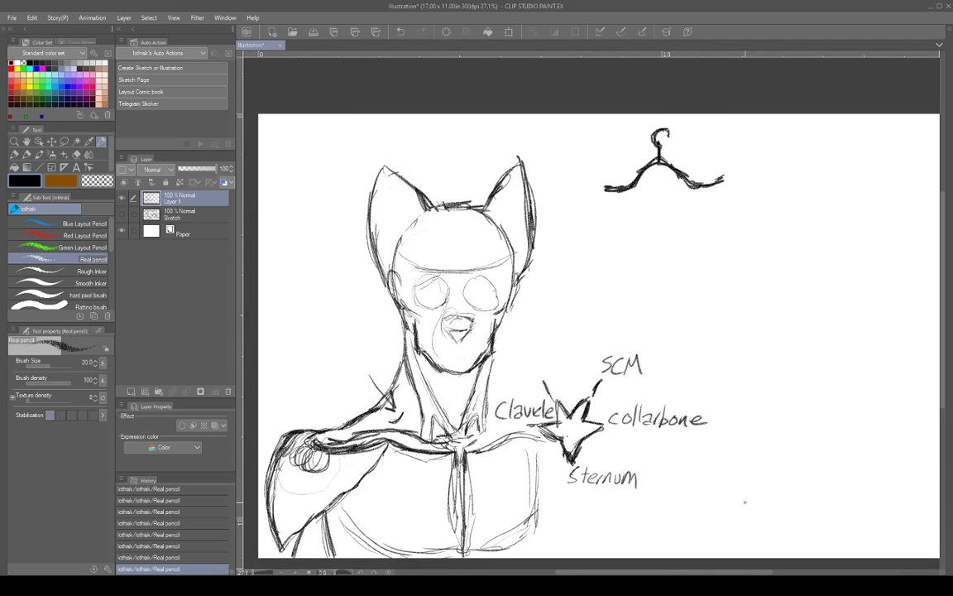
{"action": "left_click_drag", "start_coordinate": [622, 171], "coordinate": [628, 163]}
{"action": "key", "text": "m"}
{"action": "mouse_move", "coordinate": [612, 150]}
{"action": "left_mouse_down"}
{"action": "mouse_move", "coordinate": [655, 222]}
{"action": "mouse_move", "coordinate": [740, 189]}
{"action": "mouse_move", "coordinate": [722, 135]}
{"action": "mouse_move", "coordinate": [680, 112]}
{"action": "mouse_move", "coordinate": [604, 152]}
{"action": "left_mouse_up"}
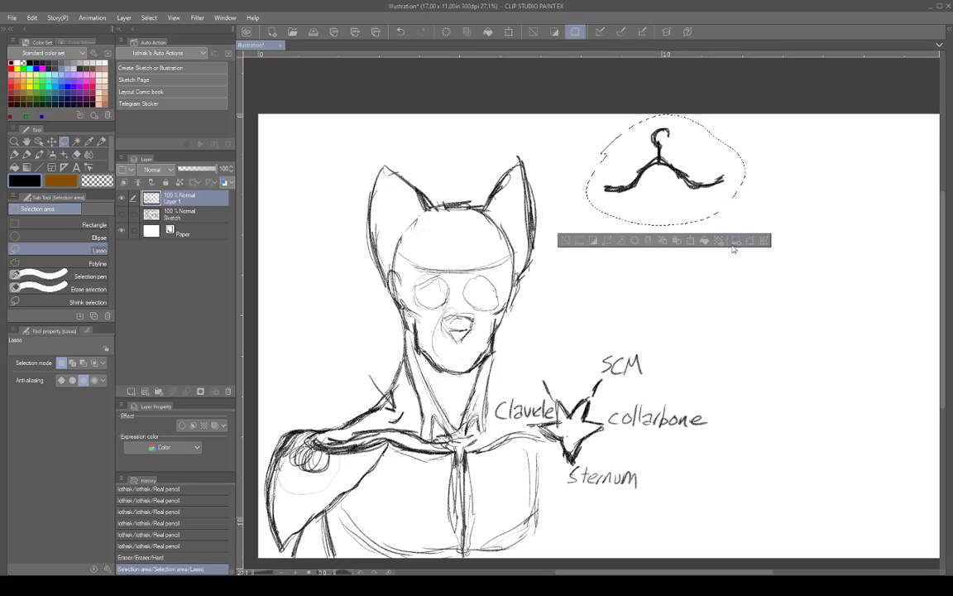
{"action": "left_click", "coordinate": [691, 240]}
{"action": "mouse_move", "coordinate": [725, 259]}
{"action": "left_mouse_down"}
{"action": "mouse_move", "coordinate": [760, 188]}
{"action": "mouse_move", "coordinate": [722, 115]}
{"action": "mouse_move", "coordinate": [656, 129]}
{"action": "mouse_move", "coordinate": [656, 143]}
{"action": "left_mouse_up"}
{"action": "mouse_move", "coordinate": [634, 191]}
{"action": "left_mouse_down"}
{"action": "mouse_move", "coordinate": [323, 364]}
{"action": "mouse_move", "coordinate": [299, 363]}
{"action": "left_mouse_up"}
{"action": "left_click_drag", "start_coordinate": [366, 384], "coordinate": [362, 398]}
{"action": "left_click", "coordinate": [309, 447]}
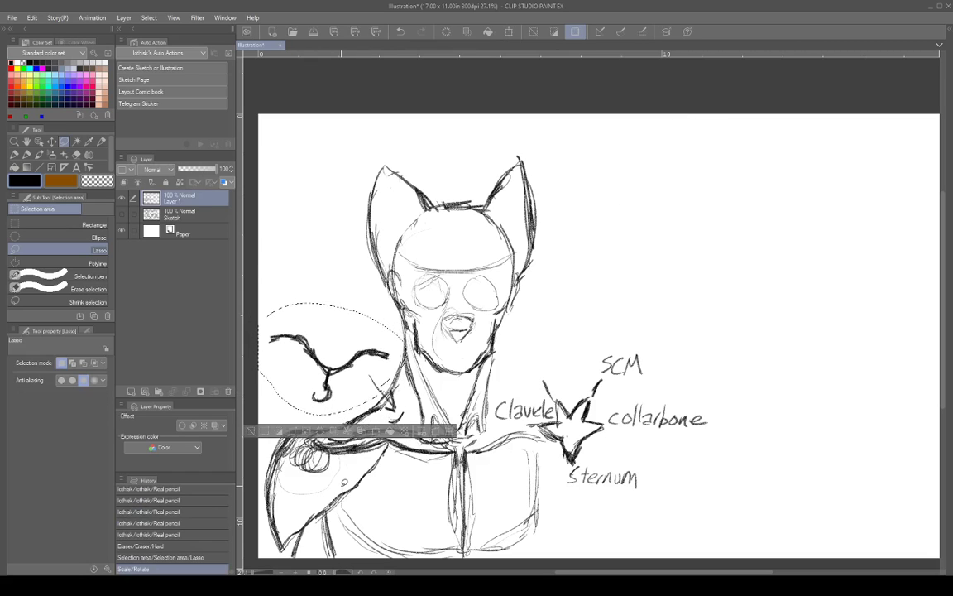
{"action": "key", "text": "ctrl+d"}
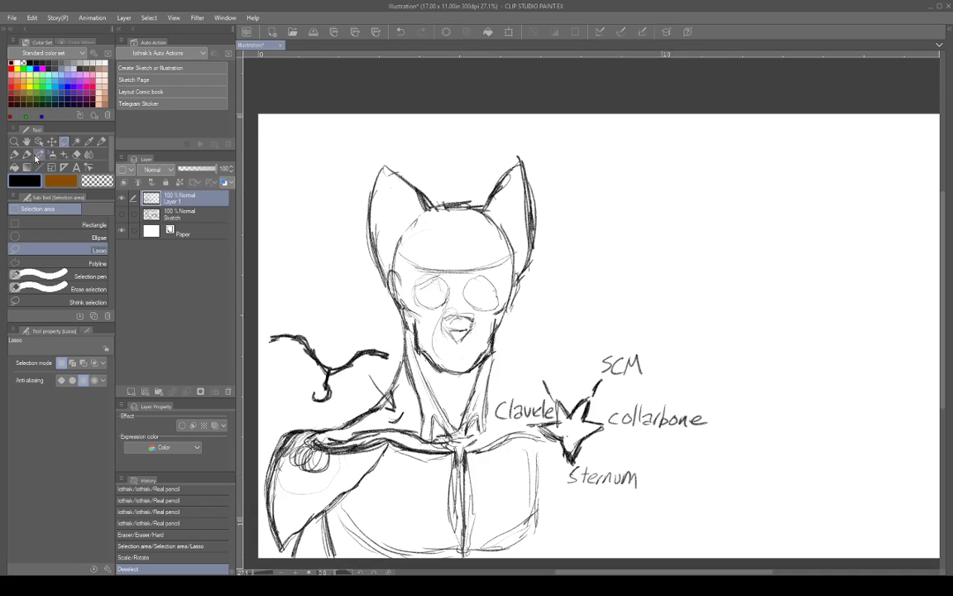
Sketch a small tilted oval head with the pencil in the empty area above the labelled diagram
{"action": "left_click", "coordinate": [101, 142]}
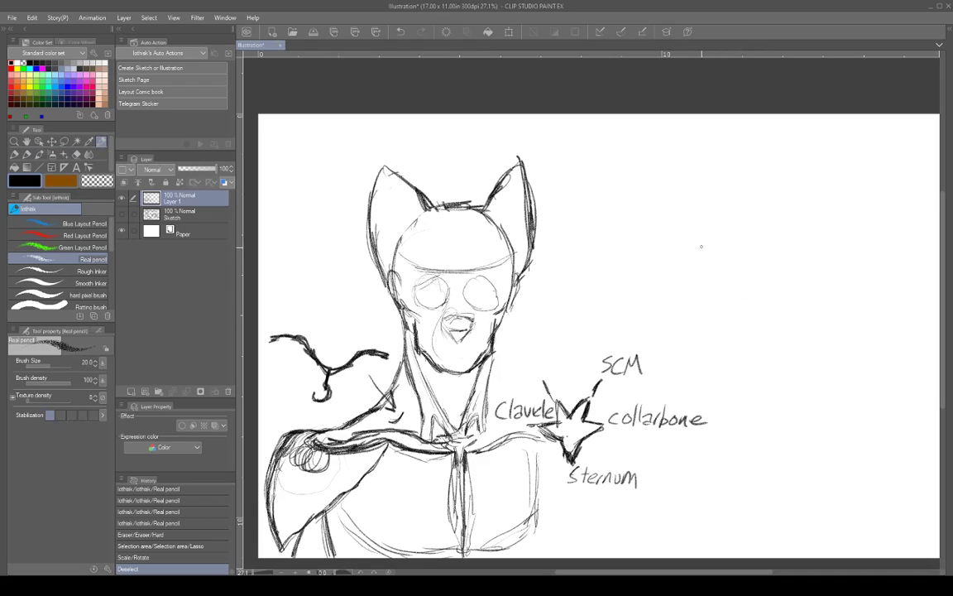
{"action": "left_click_drag", "start_coordinate": [685, 212], "coordinate": [709, 248]}
{"action": "left_click_drag", "start_coordinate": [683, 204], "coordinate": [680, 240]}
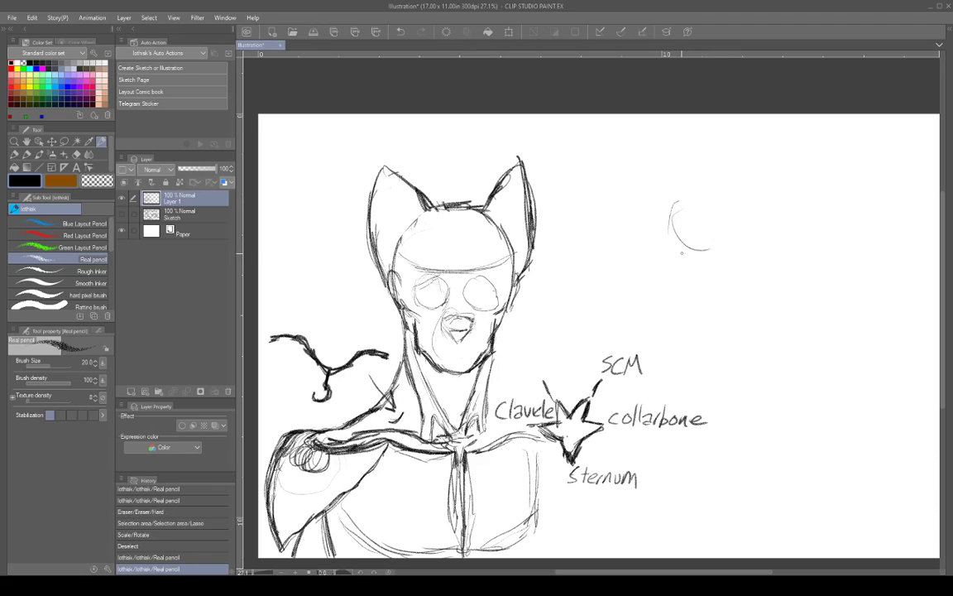
{"action": "mouse_move", "coordinate": [678, 202]}
{"action": "left_mouse_down"}
{"action": "mouse_move", "coordinate": [676, 239]}
{"action": "mouse_move", "coordinate": [710, 250]}
{"action": "left_mouse_up"}
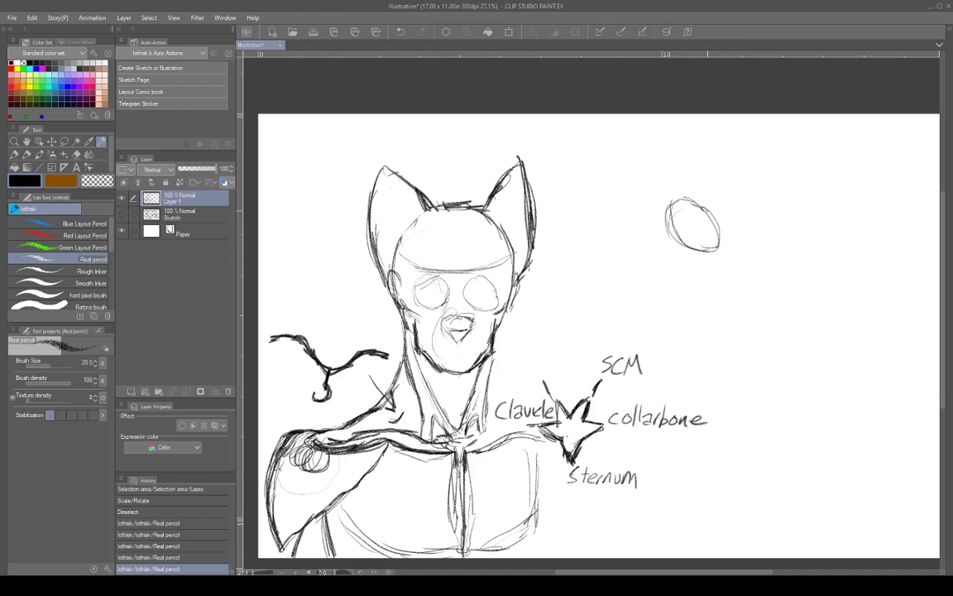
Add an eye circle, a small muzzle circle and an ear tip to the small oval head, and darken its facial contour
{"action": "mouse_move", "coordinate": [693, 208]}
{"action": "left_mouse_down"}
{"action": "mouse_move", "coordinate": [687, 225]}
{"action": "mouse_move", "coordinate": [702, 224]}
{"action": "mouse_move", "coordinate": [685, 202]}
{"action": "mouse_move", "coordinate": [679, 212]}
{"action": "left_mouse_up"}
{"action": "mouse_move", "coordinate": [709, 244]}
{"action": "left_mouse_down"}
{"action": "mouse_move", "coordinate": [719, 261]}
{"action": "mouse_move", "coordinate": [699, 251]}
{"action": "left_mouse_up"}
{"action": "mouse_move", "coordinate": [667, 203]}
{"action": "left_mouse_down"}
{"action": "mouse_move", "coordinate": [659, 218]}
{"action": "mouse_move", "coordinate": [692, 230]}
{"action": "left_mouse_up"}
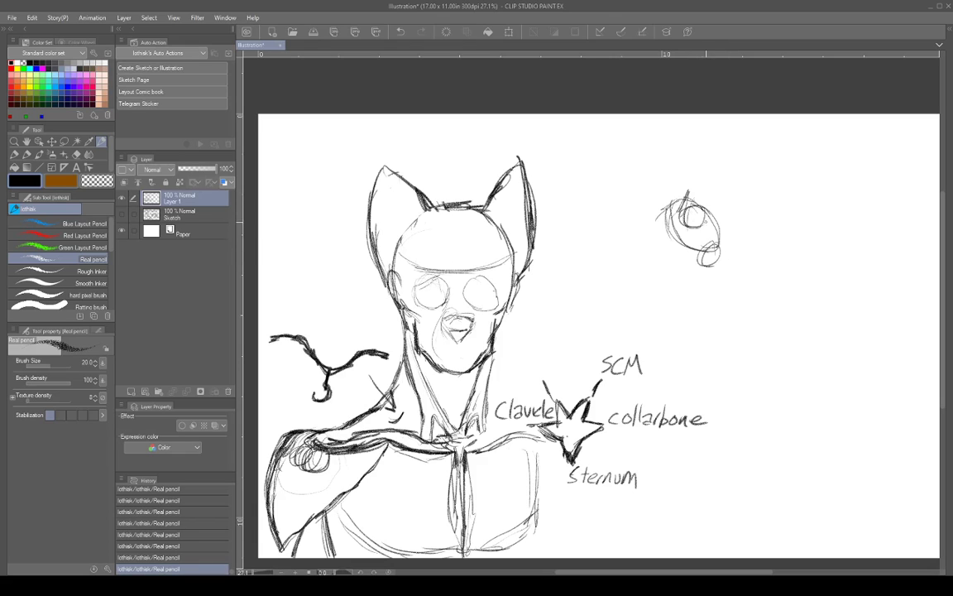
{"action": "mouse_move", "coordinate": [710, 216]}
{"action": "left_mouse_down"}
{"action": "mouse_move", "coordinate": [714, 240]}
{"action": "mouse_move", "coordinate": [706, 206]}
{"action": "mouse_move", "coordinate": [713, 241]}
{"action": "mouse_move", "coordinate": [683, 192]}
{"action": "mouse_move", "coordinate": [707, 210]}
{"action": "mouse_move", "coordinate": [683, 218]}
{"action": "mouse_move", "coordinate": [692, 226]}
{"action": "mouse_move", "coordinate": [706, 217]}
{"action": "mouse_move", "coordinate": [697, 211]}
{"action": "left_mouse_up"}
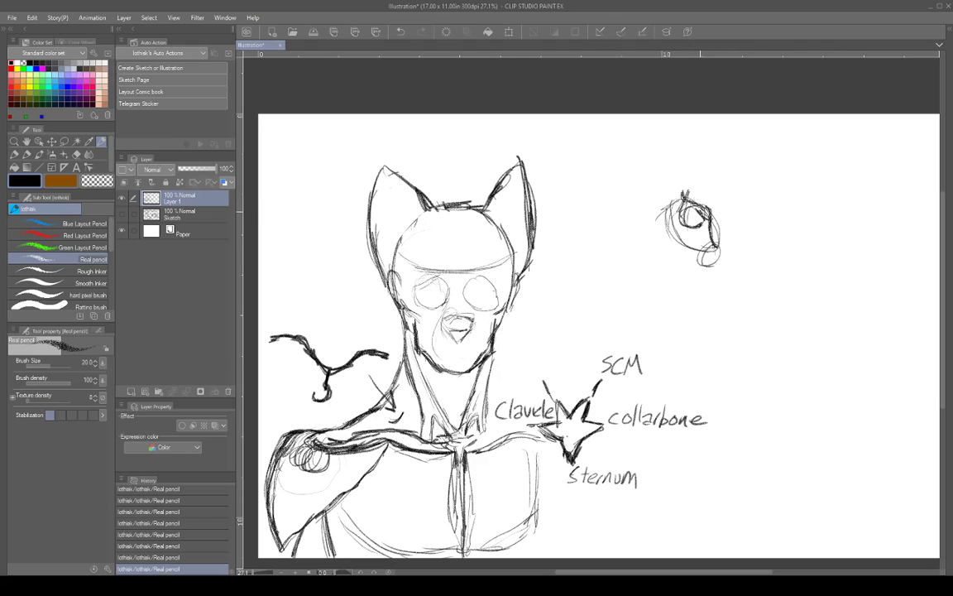
Add contour lines across the small head's face and draw the long line of the back of its neck
{"action": "mouse_move", "coordinate": [681, 188]}
{"action": "left_mouse_down"}
{"action": "mouse_move", "coordinate": [678, 212]}
{"action": "mouse_move", "coordinate": [701, 250]}
{"action": "left_mouse_up"}
{"action": "left_click_drag", "start_coordinate": [689, 213], "coordinate": [699, 249]}
{"action": "left_click_drag", "start_coordinate": [687, 196], "coordinate": [692, 235]}
{"action": "mouse_move", "coordinate": [683, 194]}
{"action": "left_mouse_down"}
{"action": "mouse_move", "coordinate": [661, 209]}
{"action": "mouse_move", "coordinate": [661, 273]}
{"action": "left_mouse_up"}
{"action": "left_click_drag", "start_coordinate": [664, 227], "coordinate": [661, 301]}
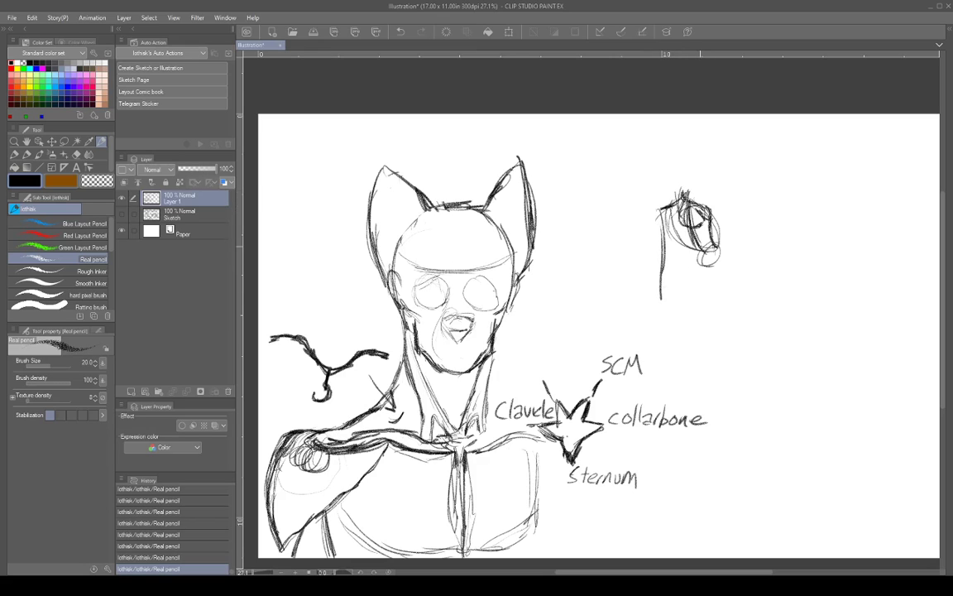
Draw a narrow downward-pointing triangular wedge behind the small oval and darken its back, lower and upper edges
{"action": "mouse_move", "coordinate": [701, 247]}
{"action": "left_mouse_down"}
{"action": "mouse_move", "coordinate": [664, 316]}
{"action": "mouse_move", "coordinate": [664, 308]}
{"action": "left_mouse_up"}
{"action": "left_click_drag", "start_coordinate": [666, 285], "coordinate": [664, 316]}
{"action": "left_click_drag", "start_coordinate": [697, 246], "coordinate": [662, 319]}
{"action": "left_click_drag", "start_coordinate": [663, 221], "coordinate": [660, 299]}
{"action": "left_click_drag", "start_coordinate": [663, 234], "coordinate": [663, 254]}
{"action": "left_click_drag", "start_coordinate": [663, 214], "coordinate": [663, 238]}
{"action": "mouse_move", "coordinate": [656, 211]}
{"action": "left_mouse_down"}
{"action": "mouse_move", "coordinate": [663, 246]}
{"action": "mouse_move", "coordinate": [692, 187]}
{"action": "mouse_move", "coordinate": [690, 214]}
{"action": "left_mouse_up"}
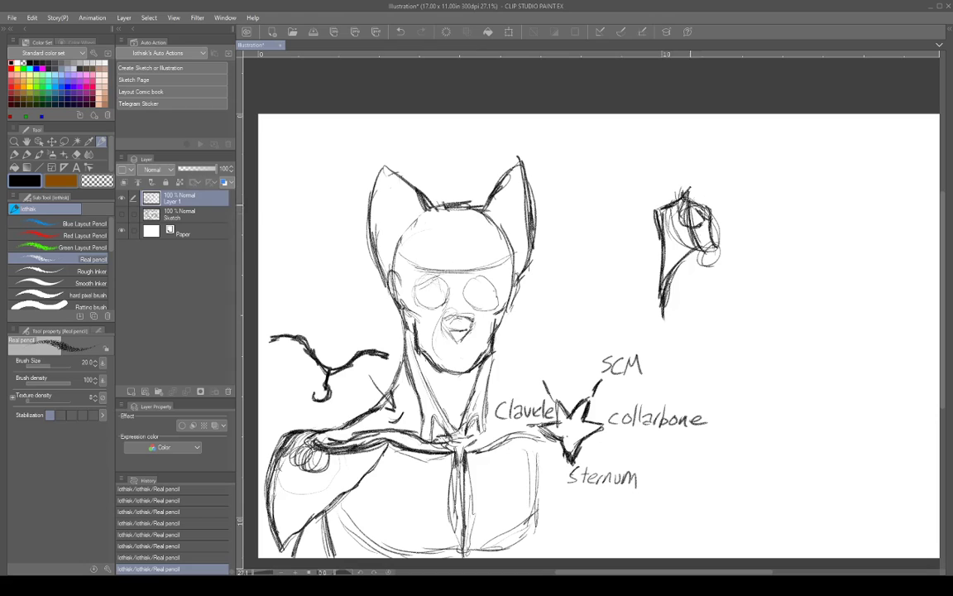
Darken the small oval's centre line and sketch a round head with a neck and the start of a snout above it
{"action": "mouse_move", "coordinate": [693, 187]}
{"action": "left_mouse_down"}
{"action": "mouse_move", "coordinate": [695, 231]}
{"action": "mouse_move", "coordinate": [705, 195]}
{"action": "mouse_move", "coordinate": [693, 192]}
{"action": "mouse_move", "coordinate": [700, 252]}
{"action": "left_mouse_up"}
{"action": "mouse_move", "coordinate": [695, 150]}
{"action": "left_mouse_down"}
{"action": "mouse_move", "coordinate": [686, 187]}
{"action": "mouse_move", "coordinate": [694, 195]}
{"action": "left_mouse_up"}
{"action": "mouse_move", "coordinate": [702, 144]}
{"action": "left_mouse_down"}
{"action": "mouse_move", "coordinate": [692, 149]}
{"action": "mouse_move", "coordinate": [717, 158]}
{"action": "left_mouse_up"}
{"action": "mouse_move", "coordinate": [692, 147]}
{"action": "left_mouse_down"}
{"action": "mouse_move", "coordinate": [702, 142]}
{"action": "mouse_move", "coordinate": [722, 171]}
{"action": "mouse_move", "coordinate": [682, 174]}
{"action": "mouse_move", "coordinate": [692, 191]}
{"action": "left_mouse_up"}
{"action": "mouse_move", "coordinate": [687, 152]}
{"action": "left_mouse_down"}
{"action": "mouse_move", "coordinate": [726, 154]}
{"action": "mouse_move", "coordinate": [705, 191]}
{"action": "mouse_move", "coordinate": [728, 165]}
{"action": "mouse_move", "coordinate": [709, 191]}
{"action": "mouse_move", "coordinate": [712, 202]}
{"action": "mouse_move", "coordinate": [725, 199]}
{"action": "left_mouse_up"}
{"action": "mouse_move", "coordinate": [730, 163]}
{"action": "left_mouse_down"}
{"action": "mouse_move", "coordinate": [725, 204]}
{"action": "mouse_move", "coordinate": [700, 196]}
{"action": "mouse_move", "coordinate": [719, 206]}
{"action": "left_mouse_up"}
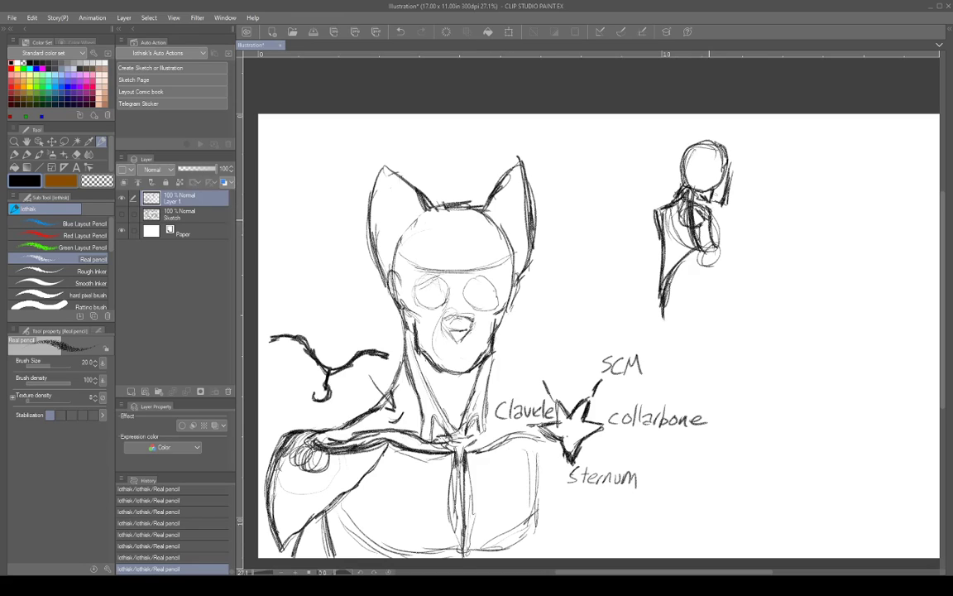
Sketch a tapering wedge below the small oval, erase the tip of the rear triangular wedge and redraw its edges
{"action": "mouse_move", "coordinate": [719, 238]}
{"action": "left_mouse_down"}
{"action": "mouse_move", "coordinate": [726, 259]}
{"action": "mouse_move", "coordinate": [709, 266]}
{"action": "mouse_move", "coordinate": [704, 256]}
{"action": "mouse_move", "coordinate": [724, 247]}
{"action": "mouse_move", "coordinate": [707, 296]}
{"action": "mouse_move", "coordinate": [716, 307]}
{"action": "mouse_move", "coordinate": [726, 239]}
{"action": "mouse_move", "coordinate": [718, 294]}
{"action": "left_mouse_up"}
{"action": "left_click_drag", "start_coordinate": [697, 259], "coordinate": [720, 288]}
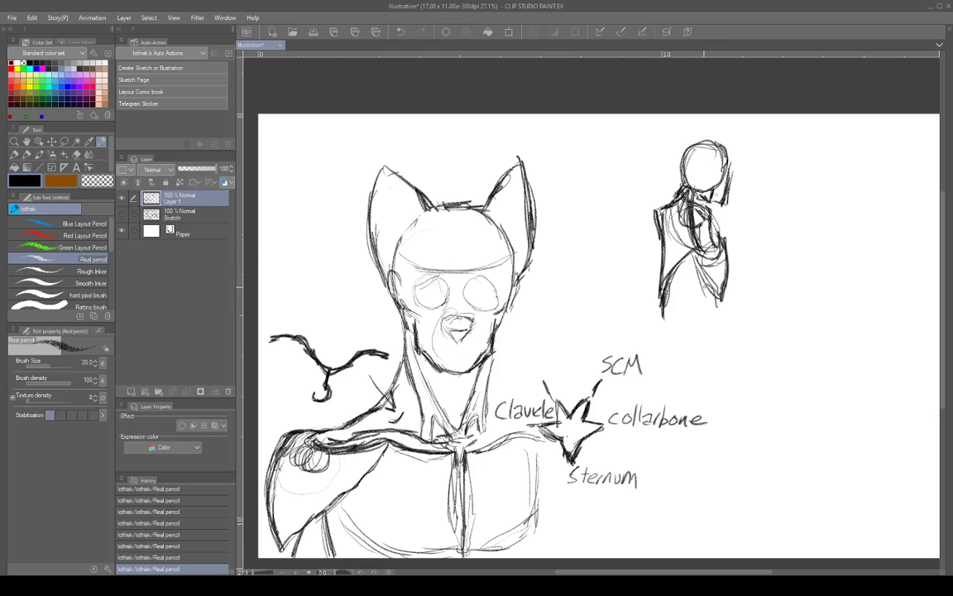
{"action": "mouse_move", "coordinate": [695, 251]}
{"action": "left_mouse_down"}
{"action": "mouse_move", "coordinate": [715, 287]}
{"action": "mouse_move", "coordinate": [671, 279]}
{"action": "mouse_move", "coordinate": [663, 317]}
{"action": "left_mouse_up"}
{"action": "left_click_drag", "start_coordinate": [680, 264], "coordinate": [659, 311]}
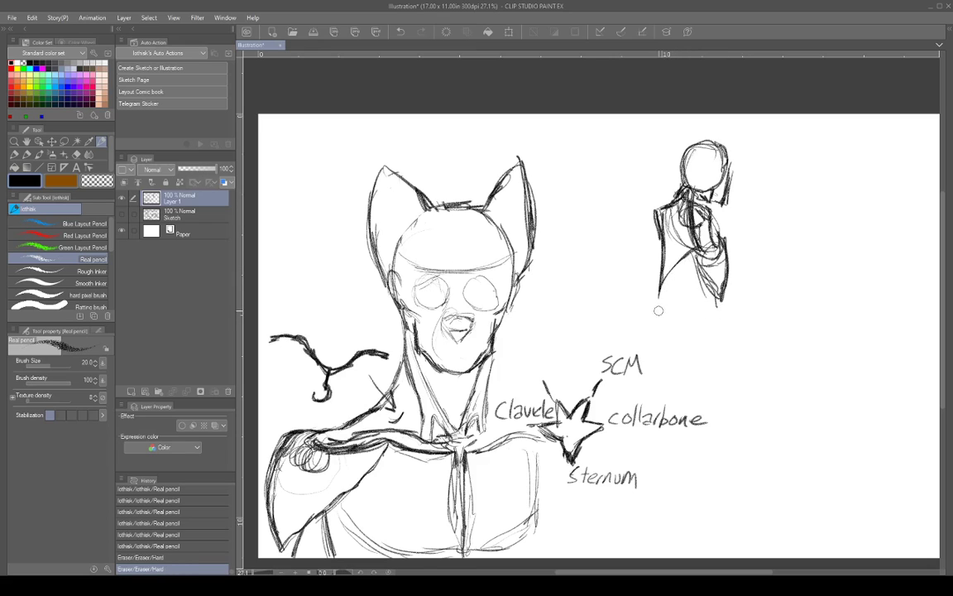
{"action": "left_click_drag", "start_coordinate": [683, 202], "coordinate": [662, 282]}
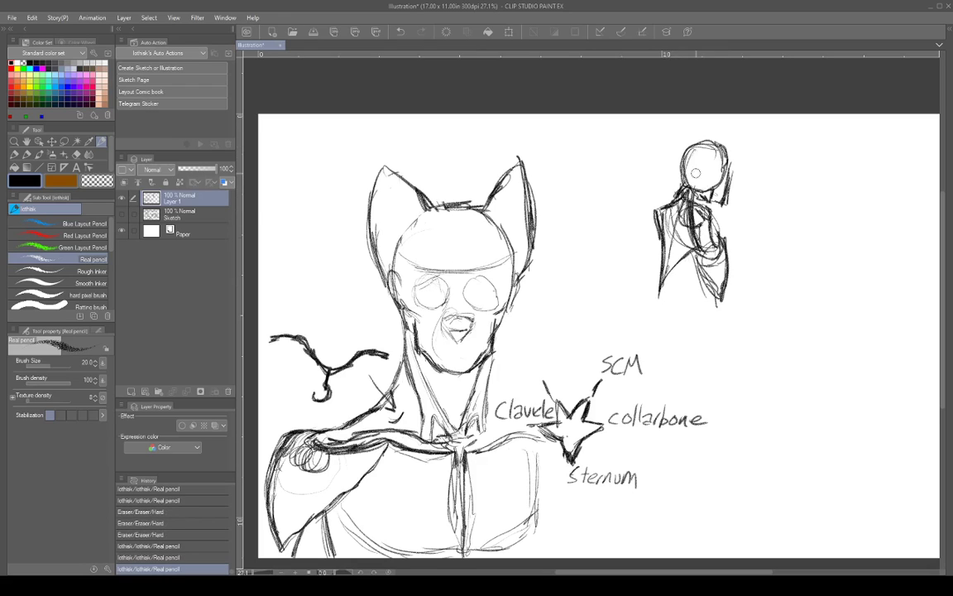
Add two pointed ears, an eye mark and a muzzle line to the small figure's round head
{"action": "mouse_move", "coordinate": [702, 157]}
{"action": "left_mouse_down"}
{"action": "mouse_move", "coordinate": [717, 166]}
{"action": "mouse_move", "coordinate": [716, 129]}
{"action": "left_mouse_up"}
{"action": "mouse_move", "coordinate": [712, 136]}
{"action": "left_mouse_down"}
{"action": "mouse_move", "coordinate": [729, 122]}
{"action": "mouse_move", "coordinate": [730, 149]}
{"action": "mouse_move", "coordinate": [714, 172]}
{"action": "mouse_move", "coordinate": [730, 153]}
{"action": "mouse_move", "coordinate": [732, 126]}
{"action": "mouse_move", "coordinate": [728, 149]}
{"action": "mouse_move", "coordinate": [696, 133]}
{"action": "mouse_move", "coordinate": [699, 116]}
{"action": "mouse_move", "coordinate": [699, 138]}
{"action": "mouse_move", "coordinate": [686, 138]}
{"action": "mouse_move", "coordinate": [682, 154]}
{"action": "mouse_move", "coordinate": [681, 139]}
{"action": "mouse_move", "coordinate": [685, 151]}
{"action": "left_mouse_up"}
{"action": "mouse_move", "coordinate": [683, 154]}
{"action": "left_mouse_down"}
{"action": "mouse_move", "coordinate": [687, 184]}
{"action": "mouse_move", "coordinate": [739, 185]}
{"action": "left_mouse_up"}
{"action": "mouse_move", "coordinate": [741, 179]}
{"action": "left_mouse_down"}
{"action": "mouse_move", "coordinate": [737, 191]}
{"action": "mouse_move", "coordinate": [747, 190]}
{"action": "left_mouse_up"}
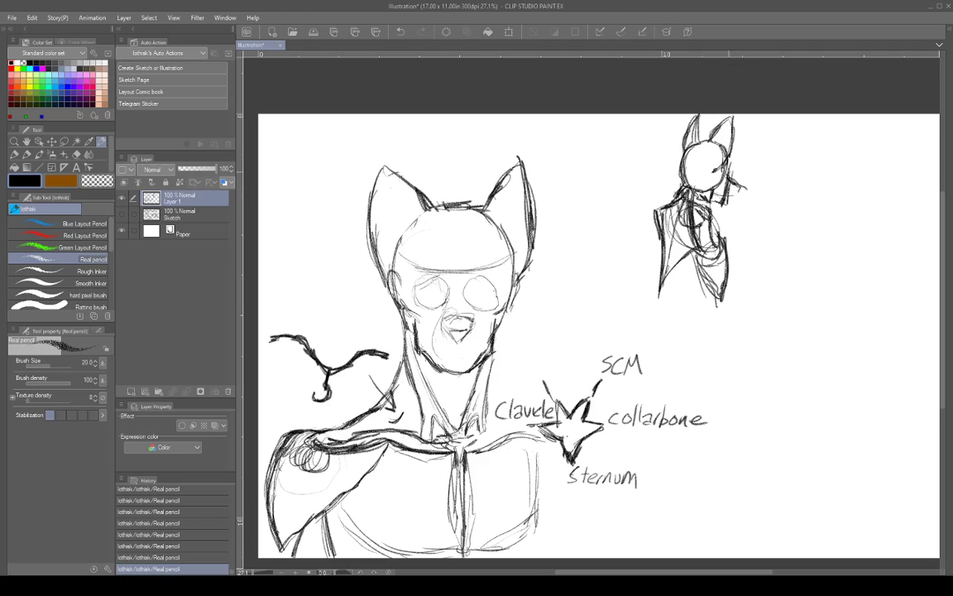
Close the small figure's muzzle, rework the rear wedge with a wider base, and erase stray strokes inside it
{"action": "mouse_move", "coordinate": [734, 171]}
{"action": "left_mouse_down"}
{"action": "mouse_move", "coordinate": [745, 180]}
{"action": "mouse_move", "coordinate": [728, 202]}
{"action": "mouse_move", "coordinate": [696, 205]}
{"action": "mouse_move", "coordinate": [694, 245]}
{"action": "mouse_move", "coordinate": [663, 261]}
{"action": "left_mouse_up"}
{"action": "left_click_drag", "start_coordinate": [691, 247], "coordinate": [653, 305]}
{"action": "left_click_drag", "start_coordinate": [684, 250], "coordinate": [660, 283]}
{"action": "left_click_drag", "start_coordinate": [659, 237], "coordinate": [652, 296]}
{"action": "left_click_drag", "start_coordinate": [656, 219], "coordinate": [663, 293]}
{"action": "left_click_drag", "start_coordinate": [668, 265], "coordinate": [662, 283]}
{"action": "mouse_move", "coordinate": [678, 241]}
{"action": "left_mouse_down"}
{"action": "mouse_move", "coordinate": [665, 260]}
{"action": "mouse_move", "coordinate": [679, 212]}
{"action": "mouse_move", "coordinate": [664, 246]}
{"action": "left_mouse_up"}
{"action": "left_click_drag", "start_coordinate": [692, 189], "coordinate": [686, 213]}
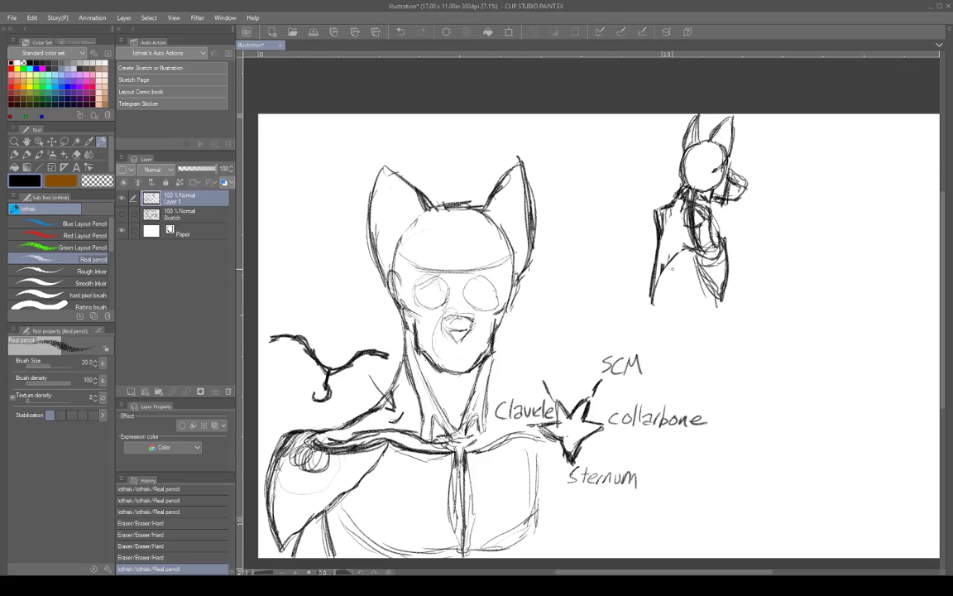
{"action": "left_click_drag", "start_coordinate": [683, 226], "coordinate": [678, 240]}
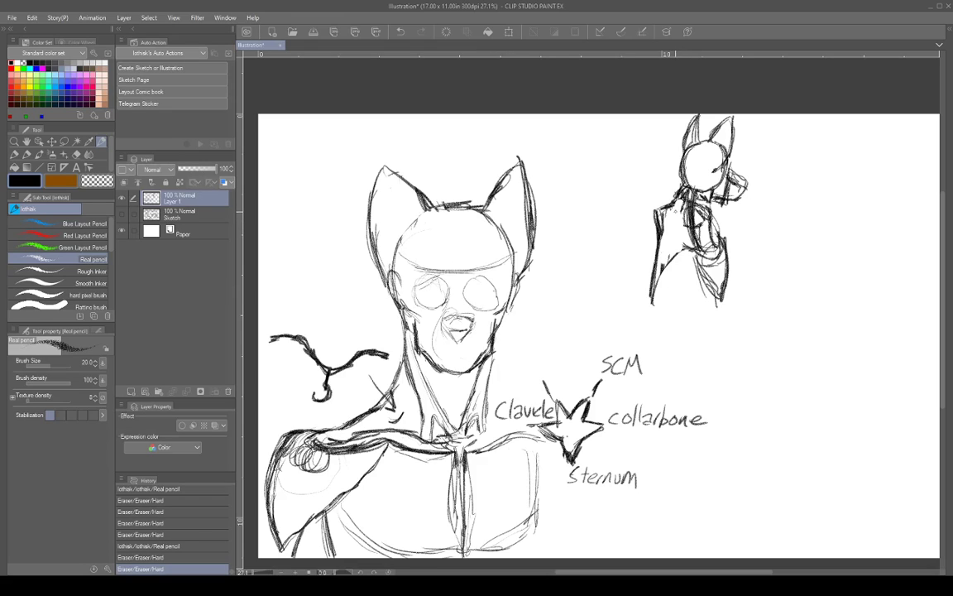
Draw a small circle on the small figure's upper back and outward-pointing arrows on both sides of the figure
{"action": "left_click_drag", "start_coordinate": [673, 219], "coordinate": [675, 221]}
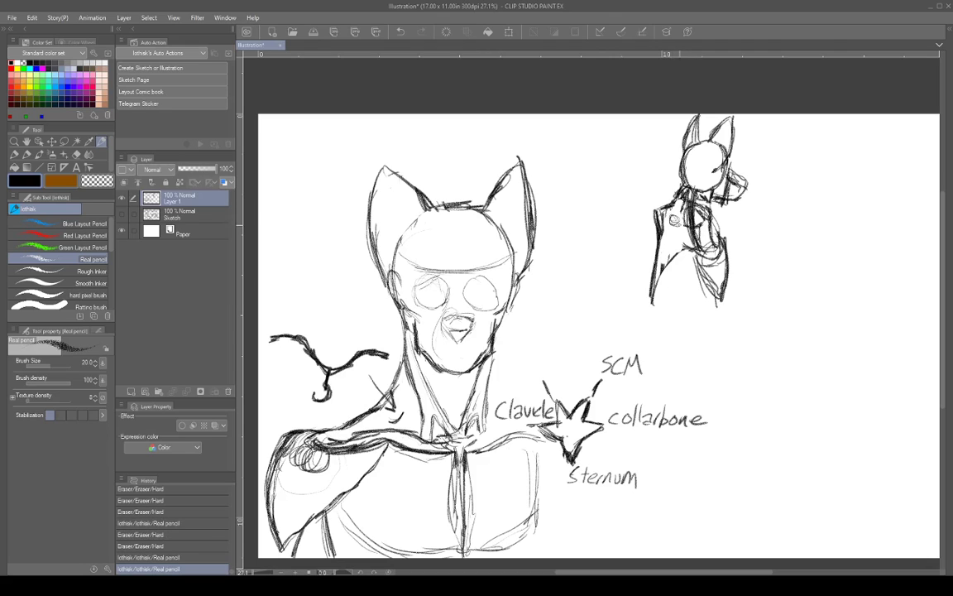
{"action": "left_click_drag", "start_coordinate": [608, 196], "coordinate": [612, 200]}
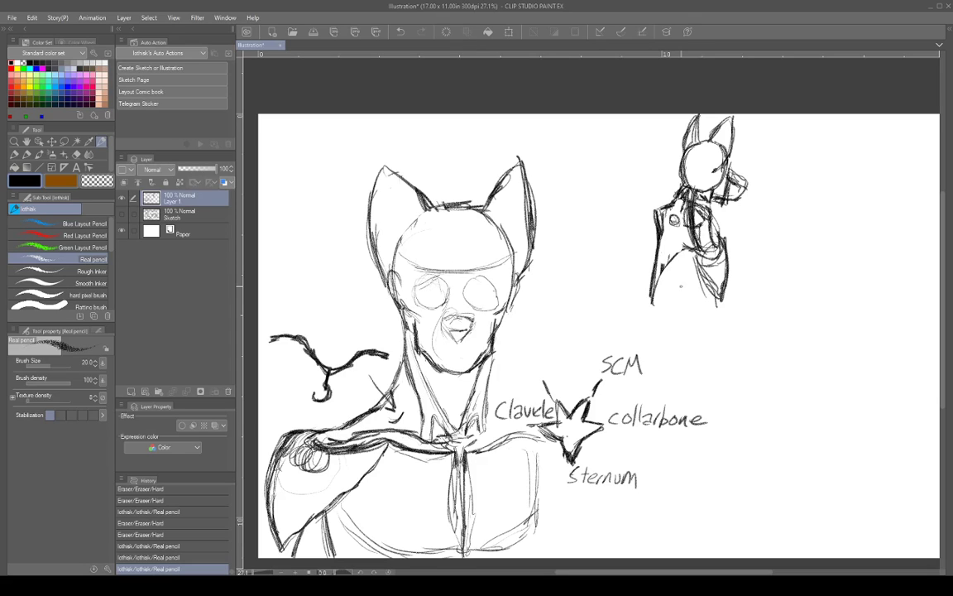
{"action": "left_click_drag", "start_coordinate": [680, 209], "coordinate": [685, 214]}
{"action": "mouse_move", "coordinate": [767, 188]}
{"action": "left_mouse_down"}
{"action": "mouse_move", "coordinate": [787, 190]}
{"action": "mouse_move", "coordinate": [777, 197]}
{"action": "left_mouse_up"}
{"action": "mouse_move", "coordinate": [632, 176]}
{"action": "left_mouse_down"}
{"action": "mouse_move", "coordinate": [610, 185]}
{"action": "mouse_move", "coordinate": [622, 187]}
{"action": "left_mouse_up"}
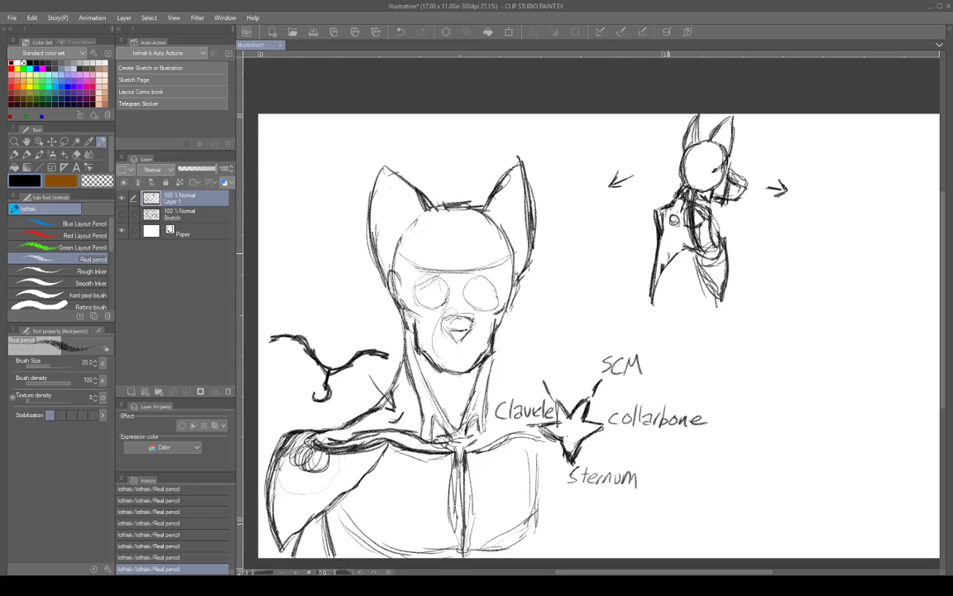
Replace the small circle with inner contour lines and draw a heavy jagged V shape across the small figure's middle torso
{"action": "left_click_drag", "start_coordinate": [674, 220], "coordinate": [671, 227]}
{"action": "left_click_drag", "start_coordinate": [604, 190], "coordinate": [608, 204]}
{"action": "mouse_move", "coordinate": [667, 220]}
{"action": "left_mouse_down"}
{"action": "mouse_move", "coordinate": [664, 230]}
{"action": "mouse_move", "coordinate": [697, 235]}
{"action": "mouse_move", "coordinate": [705, 254]}
{"action": "left_mouse_up"}
{"action": "mouse_move", "coordinate": [703, 253]}
{"action": "left_mouse_down"}
{"action": "mouse_move", "coordinate": [708, 265]}
{"action": "mouse_move", "coordinate": [689, 249]}
{"action": "mouse_move", "coordinate": [699, 253]}
{"action": "mouse_move", "coordinate": [672, 283]}
{"action": "left_mouse_up"}
{"action": "left_click_drag", "start_coordinate": [694, 262], "coordinate": [672, 282]}
{"action": "left_click_drag", "start_coordinate": [676, 243], "coordinate": [694, 252]}
{"action": "left_click_drag", "start_coordinate": [681, 237], "coordinate": [671, 265]}
{"action": "left_click_drag", "start_coordinate": [678, 239], "coordinate": [667, 284]}
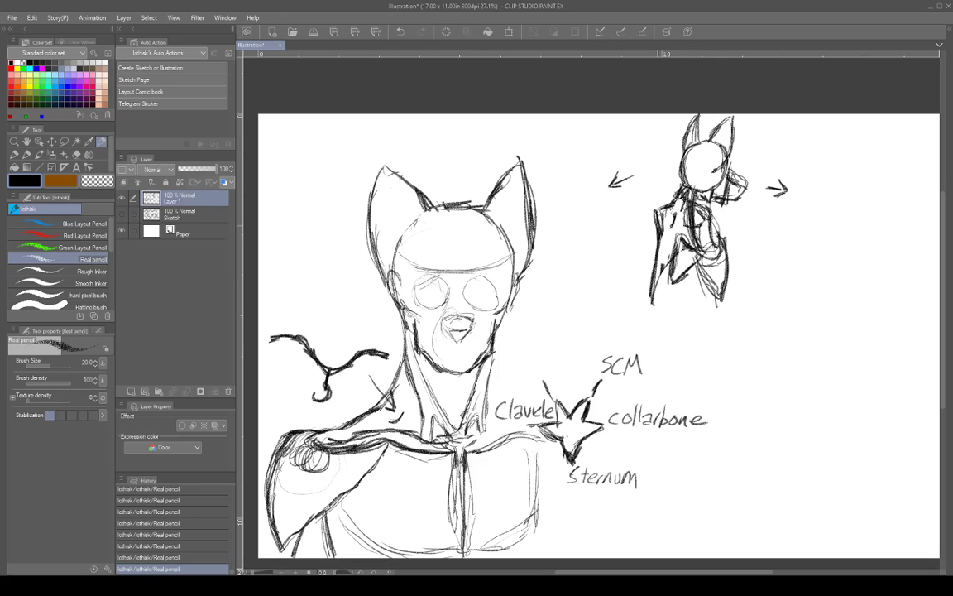
Extend the small figure's jagged lower edge with heavy strokes and add curved contours along its back and chest
{"action": "left_click_drag", "start_coordinate": [660, 215], "coordinate": [654, 229]}
{"action": "mouse_move", "coordinate": [660, 215]}
{"action": "left_mouse_down"}
{"action": "mouse_move", "coordinate": [643, 253]}
{"action": "mouse_move", "coordinate": [659, 281]}
{"action": "mouse_move", "coordinate": [649, 289]}
{"action": "mouse_move", "coordinate": [655, 299]}
{"action": "mouse_move", "coordinate": [666, 290]}
{"action": "left_mouse_up"}
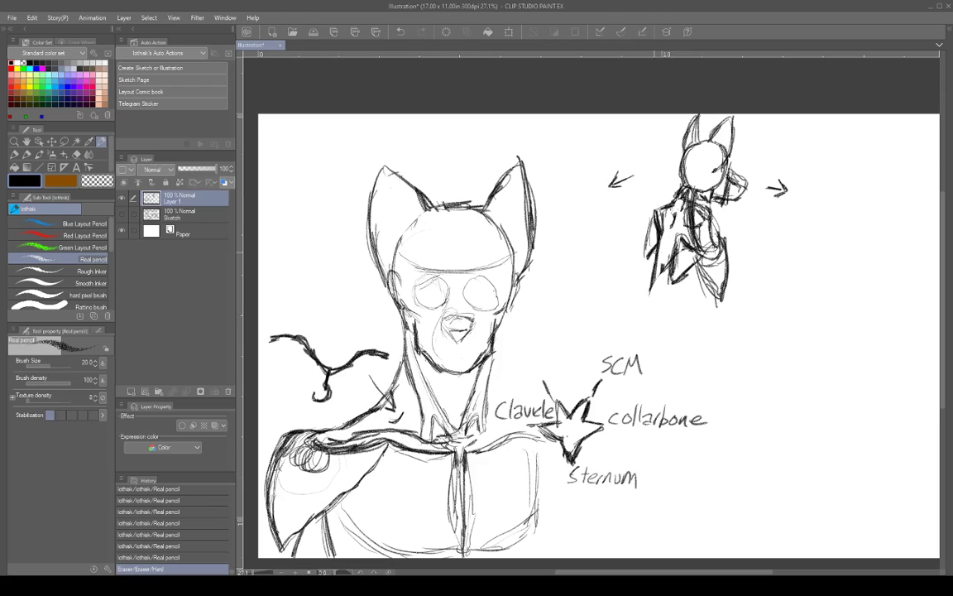
{"action": "mouse_move", "coordinate": [648, 254]}
{"action": "left_mouse_down"}
{"action": "mouse_move", "coordinate": [653, 286]}
{"action": "mouse_move", "coordinate": [672, 257]}
{"action": "mouse_move", "coordinate": [653, 286]}
{"action": "mouse_move", "coordinate": [671, 284]}
{"action": "mouse_move", "coordinate": [646, 258]}
{"action": "mouse_move", "coordinate": [642, 305]}
{"action": "mouse_move", "coordinate": [665, 301]}
{"action": "mouse_move", "coordinate": [644, 306]}
{"action": "mouse_move", "coordinate": [648, 267]}
{"action": "mouse_move", "coordinate": [636, 276]}
{"action": "left_mouse_up"}
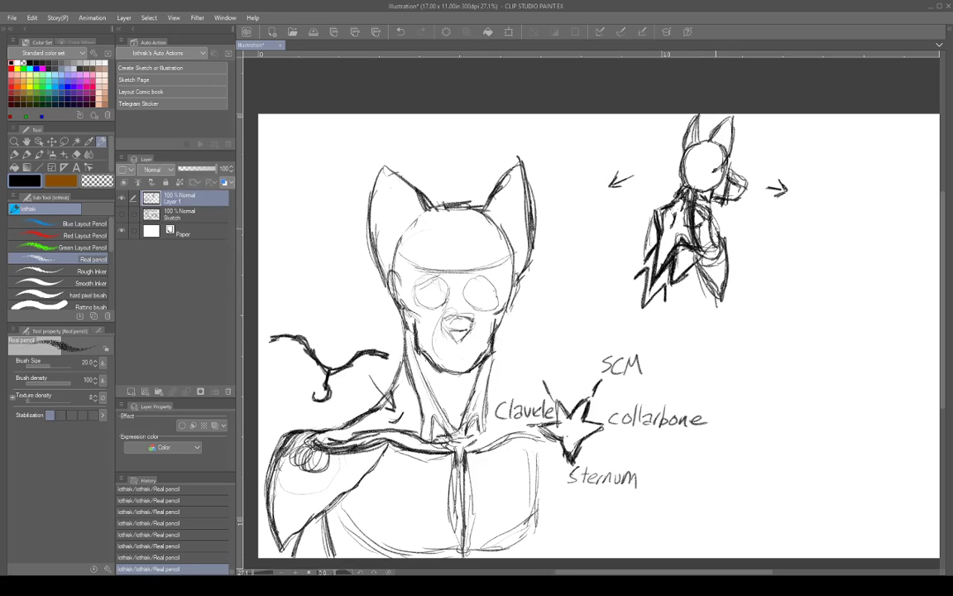
{"action": "left_click_drag", "start_coordinate": [713, 216], "coordinate": [716, 255]}
{"action": "left_click_drag", "start_coordinate": [654, 204], "coordinate": [639, 233]}
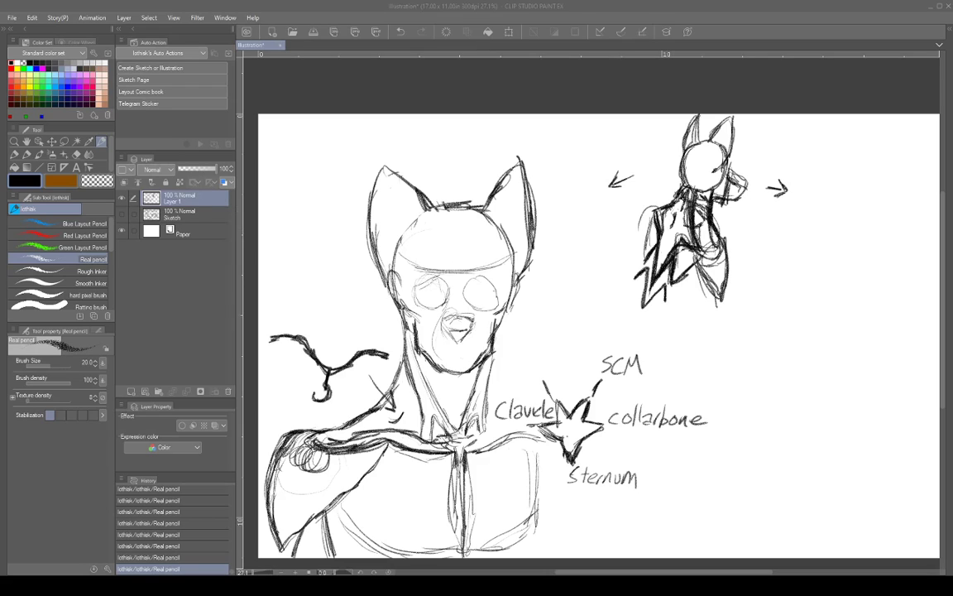
Draw a slanted shoulder line in the empty lower area and a domed head with an elliptical base above it
{"action": "left_click", "coordinate": [649, 15]}
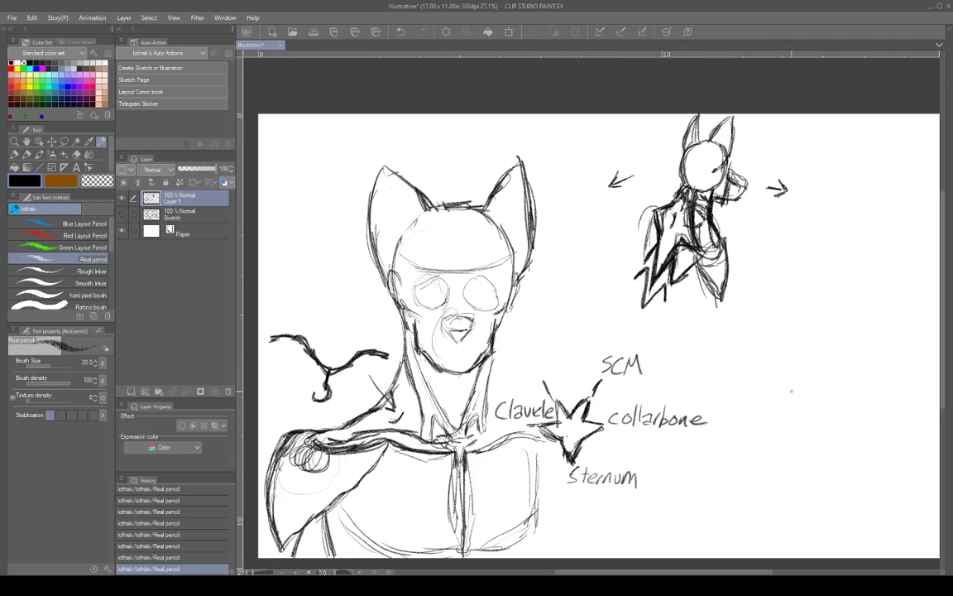
{"action": "left_click_drag", "start_coordinate": [774, 447], "coordinate": [809, 429]}
{"action": "left_click_drag", "start_coordinate": [751, 466], "coordinate": [847, 407]}
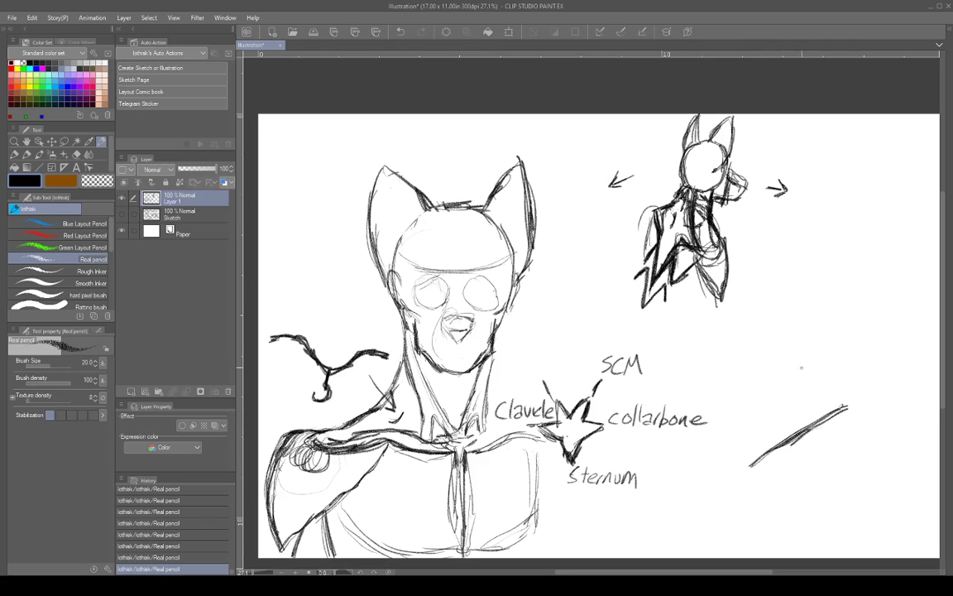
{"action": "mouse_move", "coordinate": [794, 347]}
{"action": "left_mouse_down"}
{"action": "mouse_move", "coordinate": [823, 356]}
{"action": "mouse_move", "coordinate": [792, 348]}
{"action": "mouse_move", "coordinate": [779, 374]}
{"action": "mouse_move", "coordinate": [781, 354]}
{"action": "mouse_move", "coordinate": [800, 360]}
{"action": "left_mouse_up"}
{"action": "mouse_move", "coordinate": [819, 353]}
{"action": "left_mouse_down"}
{"action": "mouse_move", "coordinate": [838, 359]}
{"action": "mouse_move", "coordinate": [786, 359]}
{"action": "mouse_move", "coordinate": [849, 360]}
{"action": "left_mouse_up"}
{"action": "left_click_drag", "start_coordinate": [779, 350], "coordinate": [803, 304]}
{"action": "mouse_move", "coordinate": [777, 349]}
{"action": "left_mouse_down"}
{"action": "mouse_move", "coordinate": [839, 273]}
{"action": "mouse_move", "coordinate": [851, 282]}
{"action": "left_mouse_up"}
{"action": "mouse_move", "coordinate": [832, 290]}
{"action": "left_mouse_down"}
{"action": "mouse_move", "coordinate": [852, 354]}
{"action": "mouse_move", "coordinate": [857, 318]}
{"action": "mouse_move", "coordinate": [857, 369]}
{"action": "left_mouse_up"}
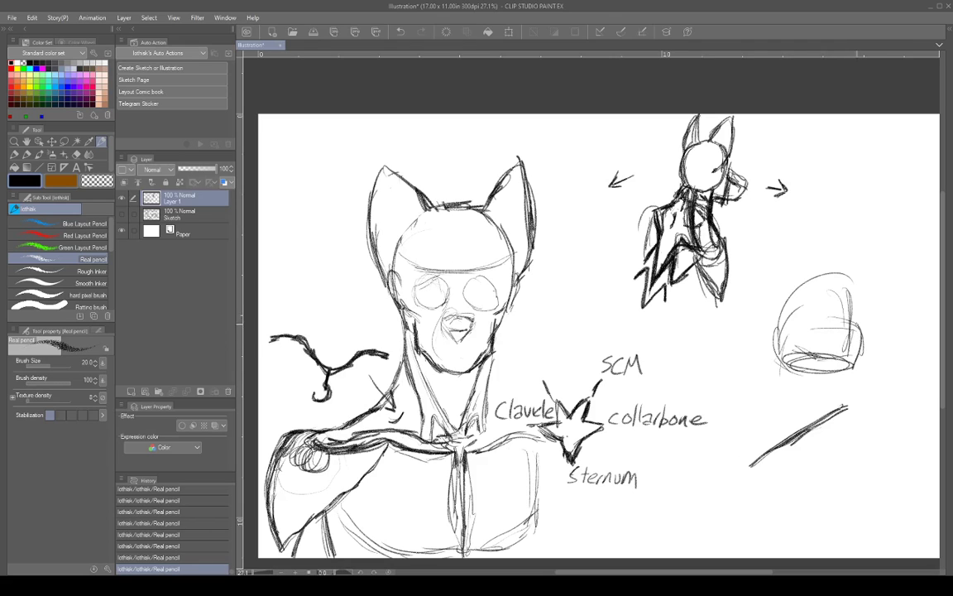
Add a boxy angular muzzle, two oval eyes and a mouth line to the domed head
{"action": "left_click_drag", "start_coordinate": [824, 317], "coordinate": [810, 329]}
{"action": "mouse_move", "coordinate": [797, 284]}
{"action": "left_mouse_down"}
{"action": "mouse_move", "coordinate": [779, 306]}
{"action": "mouse_move", "coordinate": [781, 388]}
{"action": "left_mouse_up"}
{"action": "mouse_move", "coordinate": [826, 352]}
{"action": "left_mouse_down"}
{"action": "mouse_move", "coordinate": [859, 353]}
{"action": "mouse_move", "coordinate": [842, 367]}
{"action": "left_mouse_up"}
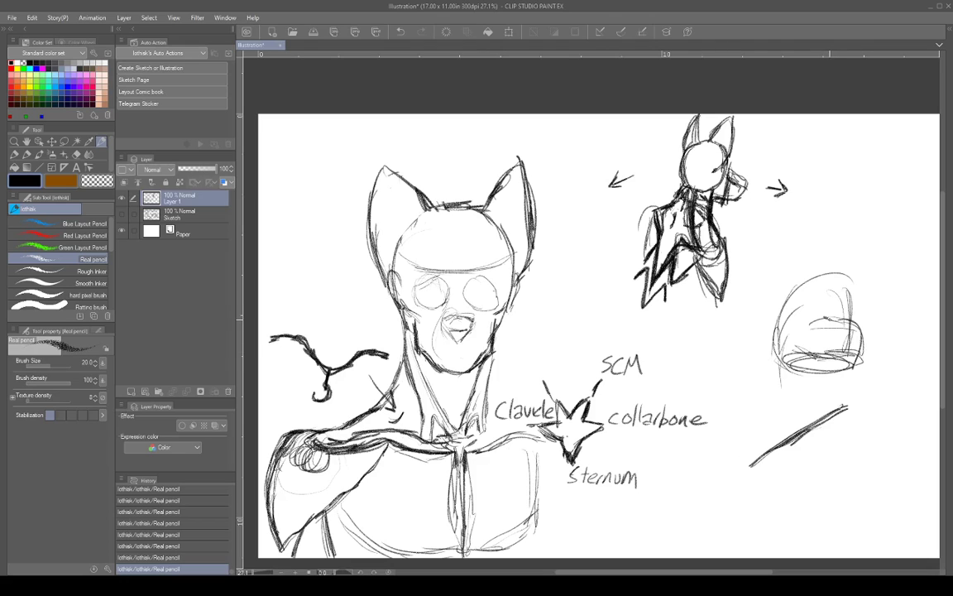
{"action": "left_click_drag", "start_coordinate": [811, 322], "coordinate": [882, 320]}
{"action": "mouse_move", "coordinate": [882, 320]}
{"action": "left_mouse_down"}
{"action": "mouse_move", "coordinate": [849, 366]}
{"action": "mouse_move", "coordinate": [879, 327]}
{"action": "left_mouse_up"}
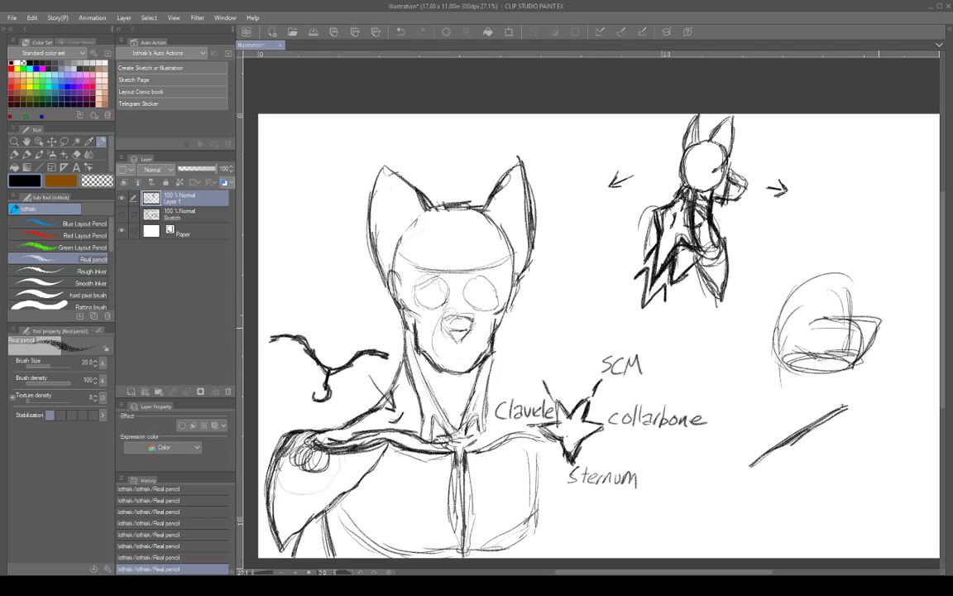
{"action": "mouse_move", "coordinate": [778, 325]}
{"action": "left_mouse_down"}
{"action": "mouse_move", "coordinate": [793, 293]}
{"action": "mouse_move", "coordinate": [843, 275]}
{"action": "mouse_move", "coordinate": [857, 314]}
{"action": "mouse_move", "coordinate": [819, 314]}
{"action": "mouse_move", "coordinate": [848, 317]}
{"action": "left_mouse_up"}
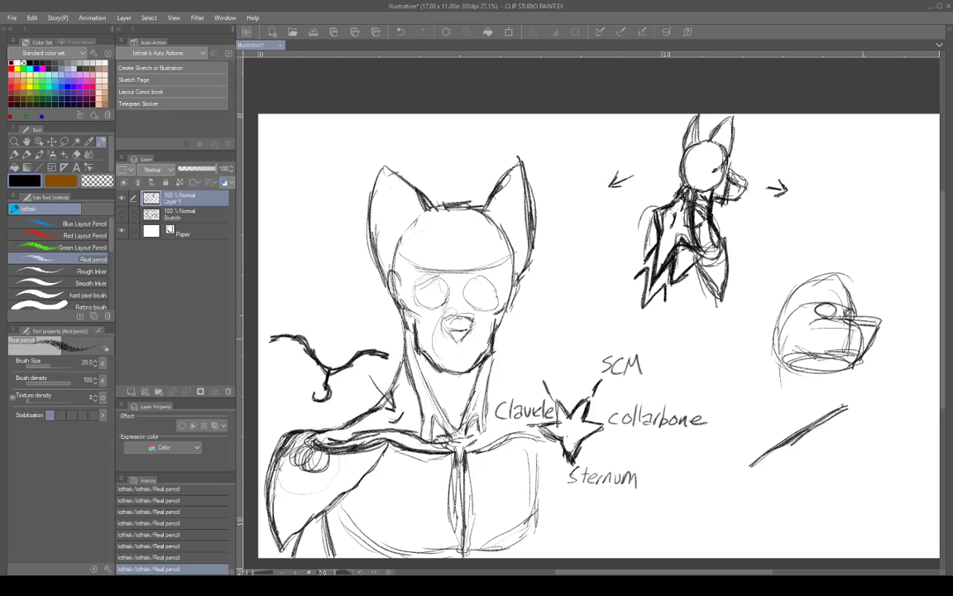
{"action": "left_click_drag", "start_coordinate": [820, 347], "coordinate": [851, 342]}
Draw two tall pointed ears on the domed head and reinforce the contour of its back and crown
{"action": "mouse_move", "coordinate": [811, 280]}
{"action": "left_mouse_down"}
{"action": "mouse_move", "coordinate": [776, 356]}
{"action": "mouse_move", "coordinate": [780, 372]}
{"action": "left_mouse_up"}
{"action": "left_click_drag", "start_coordinate": [797, 287], "coordinate": [776, 371]}
{"action": "mouse_move", "coordinate": [782, 309]}
{"action": "left_mouse_down"}
{"action": "mouse_move", "coordinate": [821, 279]}
{"action": "mouse_move", "coordinate": [847, 292]}
{"action": "mouse_move", "coordinate": [800, 328]}
{"action": "left_mouse_up"}
{"action": "mouse_move", "coordinate": [803, 283]}
{"action": "left_mouse_down"}
{"action": "mouse_move", "coordinate": [797, 333]}
{"action": "mouse_move", "coordinate": [798, 324]}
{"action": "left_mouse_up"}
{"action": "mouse_move", "coordinate": [787, 297]}
{"action": "left_mouse_down"}
{"action": "mouse_move", "coordinate": [793, 318]}
{"action": "mouse_move", "coordinate": [819, 278]}
{"action": "mouse_move", "coordinate": [785, 313]}
{"action": "left_mouse_up"}
{"action": "mouse_move", "coordinate": [831, 277]}
{"action": "left_mouse_down"}
{"action": "mouse_move", "coordinate": [843, 260]}
{"action": "mouse_move", "coordinate": [851, 296]}
{"action": "left_mouse_up"}
{"action": "left_click_drag", "start_coordinate": [847, 254], "coordinate": [851, 278]}
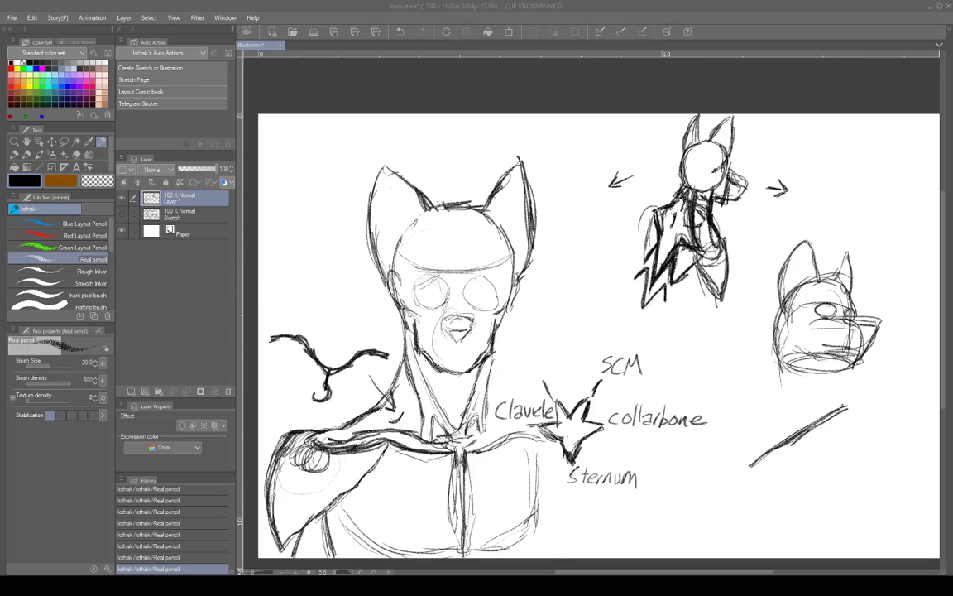
Clean up the edge below the new head's muzzle, refine its brow, and draw the front neck line down to the shoulder line
{"action": "left_click", "coordinate": [799, 33]}
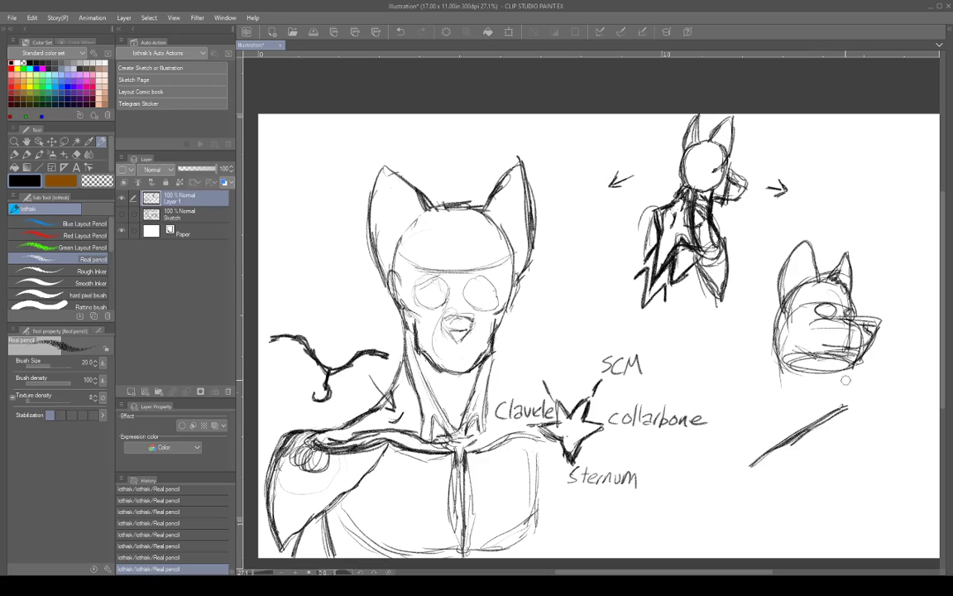
{"action": "mouse_move", "coordinate": [859, 366]}
{"action": "left_mouse_down"}
{"action": "mouse_move", "coordinate": [843, 363]}
{"action": "mouse_move", "coordinate": [837, 346]}
{"action": "mouse_move", "coordinate": [868, 343]}
{"action": "mouse_move", "coordinate": [863, 354]}
{"action": "left_mouse_up"}
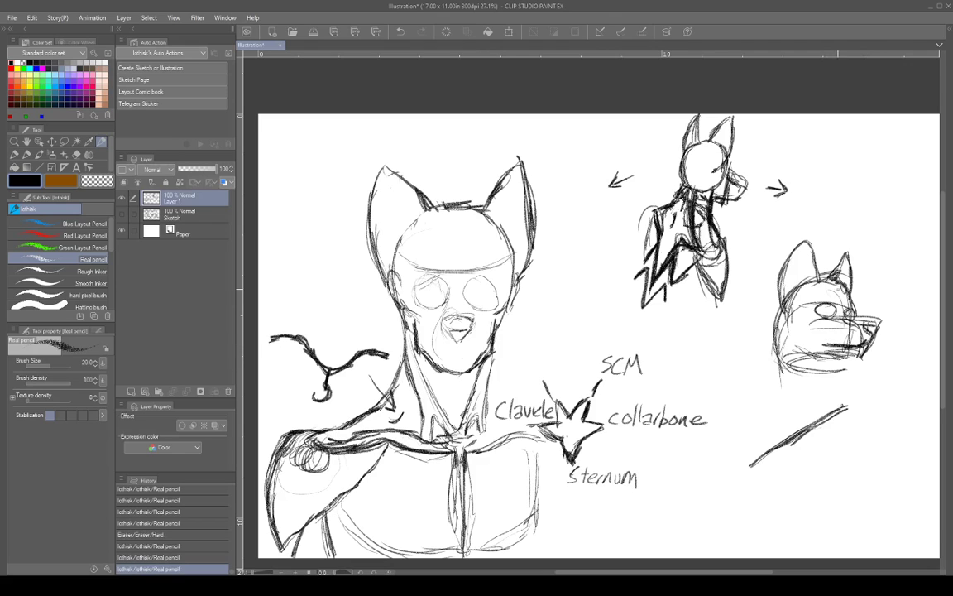
{"action": "mouse_move", "coordinate": [851, 293]}
{"action": "left_mouse_down"}
{"action": "mouse_move", "coordinate": [855, 308]}
{"action": "mouse_move", "coordinate": [817, 307]}
{"action": "left_mouse_up"}
{"action": "mouse_move", "coordinate": [819, 306]}
{"action": "left_mouse_down"}
{"action": "mouse_move", "coordinate": [834, 308]}
{"action": "mouse_move", "coordinate": [821, 305]}
{"action": "left_mouse_up"}
{"action": "left_click_drag", "start_coordinate": [823, 370], "coordinate": [826, 438]}
{"action": "mouse_move", "coordinate": [819, 373]}
{"action": "left_mouse_down"}
{"action": "mouse_move", "coordinate": [822, 426]}
{"action": "mouse_move", "coordinate": [819, 391]}
{"action": "left_mouse_up"}
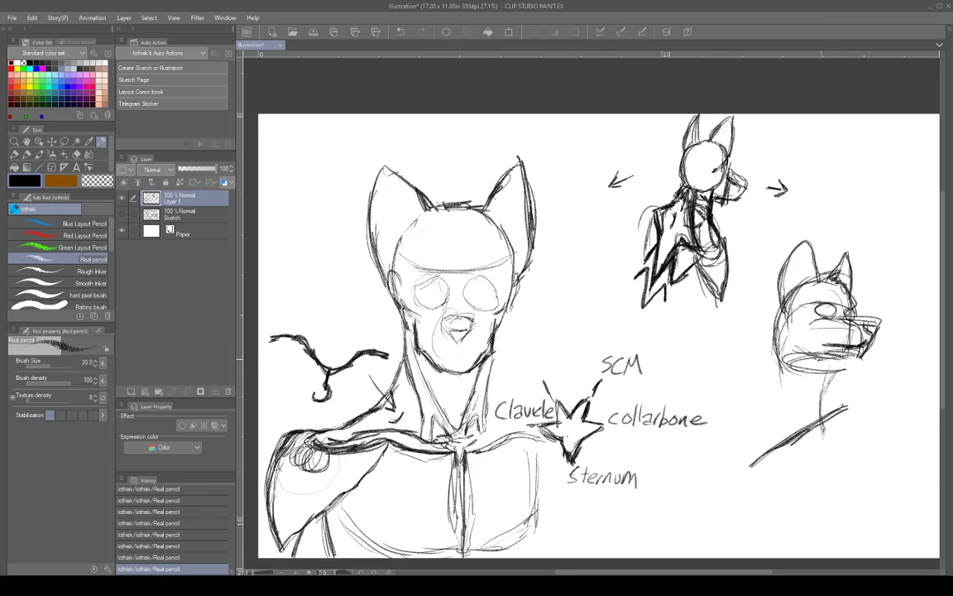
Darken the new head's jaw and mouth lines and add contour strokes to the throat beneath the jaw
{"action": "left_click_drag", "start_coordinate": [820, 359], "coordinate": [854, 365]}
{"action": "mouse_move", "coordinate": [841, 371]}
{"action": "left_mouse_down"}
{"action": "mouse_move", "coordinate": [824, 369]}
{"action": "mouse_move", "coordinate": [846, 368]}
{"action": "mouse_move", "coordinate": [836, 353]}
{"action": "mouse_move", "coordinate": [812, 346]}
{"action": "mouse_move", "coordinate": [821, 357]}
{"action": "left_mouse_up"}
{"action": "mouse_move", "coordinate": [807, 342]}
{"action": "left_mouse_down"}
{"action": "mouse_move", "coordinate": [818, 358]}
{"action": "mouse_move", "coordinate": [860, 360]}
{"action": "mouse_move", "coordinate": [830, 387]}
{"action": "left_mouse_up"}
{"action": "mouse_move", "coordinate": [849, 369]}
{"action": "left_mouse_down"}
{"action": "mouse_move", "coordinate": [829, 401]}
{"action": "mouse_move", "coordinate": [837, 378]}
{"action": "left_mouse_up"}
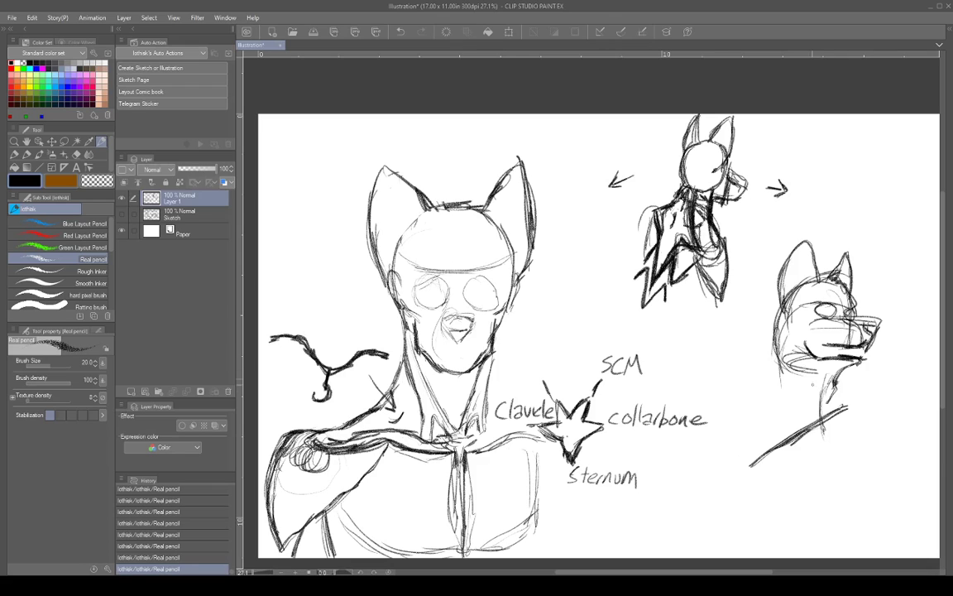
{"action": "left_click_drag", "start_coordinate": [814, 369], "coordinate": [822, 407]}
{"action": "left_click_drag", "start_coordinate": [820, 371], "coordinate": [857, 363]}
Sketch a funnel above the collarbone label, with an elliptical rim, tapered sides and a small rectangular spout
{"action": "mouse_move", "coordinate": [676, 330]}
{"action": "left_mouse_down"}
{"action": "mouse_move", "coordinate": [668, 333]}
{"action": "mouse_move", "coordinate": [676, 381]}
{"action": "left_mouse_up"}
{"action": "mouse_move", "coordinate": [713, 346]}
{"action": "left_mouse_down"}
{"action": "mouse_move", "coordinate": [690, 380]}
{"action": "mouse_move", "coordinate": [692, 369]}
{"action": "left_mouse_up"}
{"action": "left_click_drag", "start_coordinate": [709, 349], "coordinate": [680, 393]}
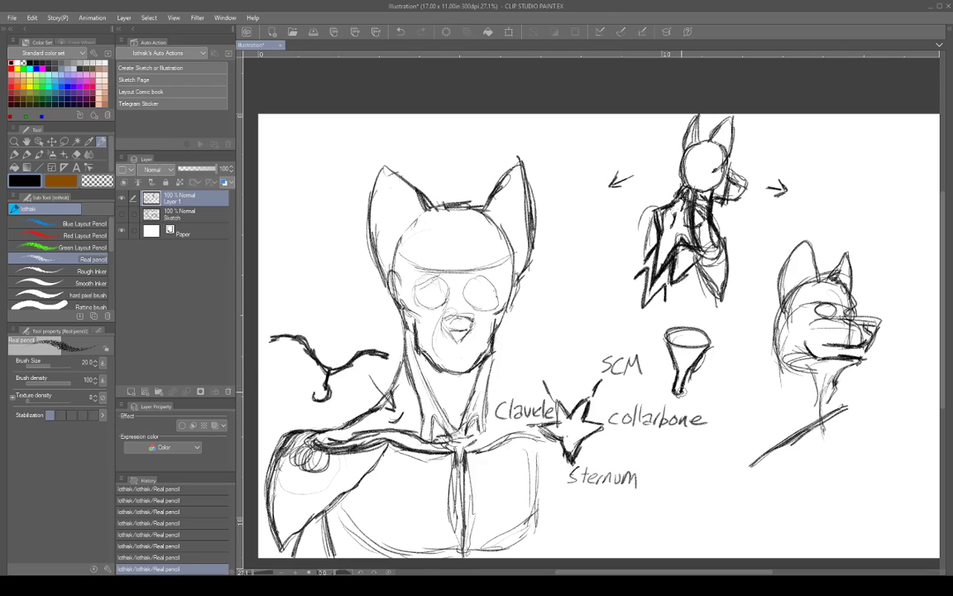
{"action": "left_click_drag", "start_coordinate": [677, 395], "coordinate": [690, 381]}
{"action": "mouse_move", "coordinate": [681, 381]}
{"action": "left_mouse_down"}
{"action": "mouse_move", "coordinate": [684, 398]}
{"action": "mouse_move", "coordinate": [673, 400]}
{"action": "mouse_move", "coordinate": [690, 399]}
{"action": "left_mouse_up"}
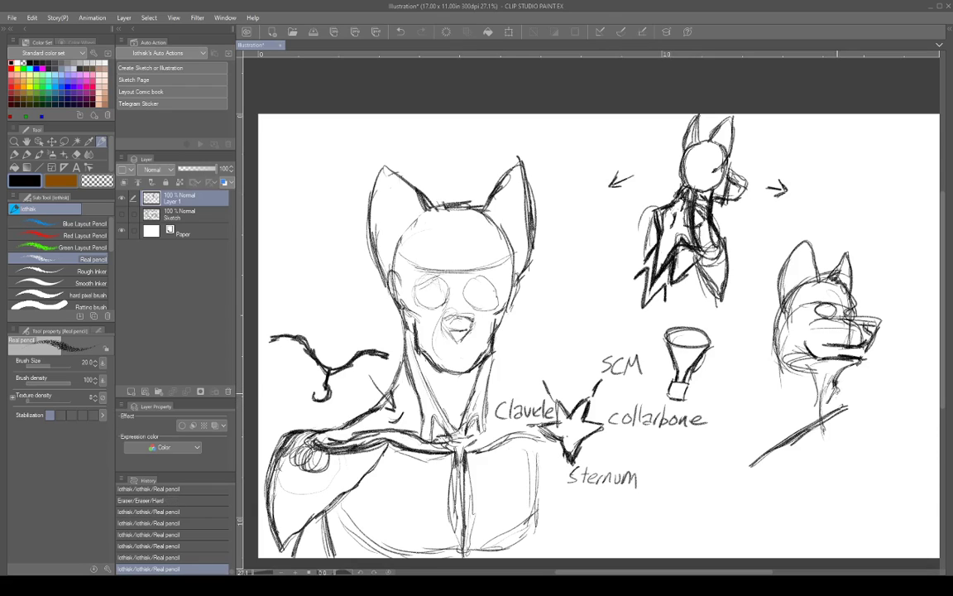
Draw the diagonal neck muscle from behind the new head's jaw to the shoulder line and darken their junction
{"action": "left_click_drag", "start_coordinate": [837, 391], "coordinate": [834, 392]}
{"action": "left_click_drag", "start_coordinate": [825, 416], "coordinate": [831, 406]}
{"action": "left_click_drag", "start_coordinate": [804, 360], "coordinate": [829, 430]}
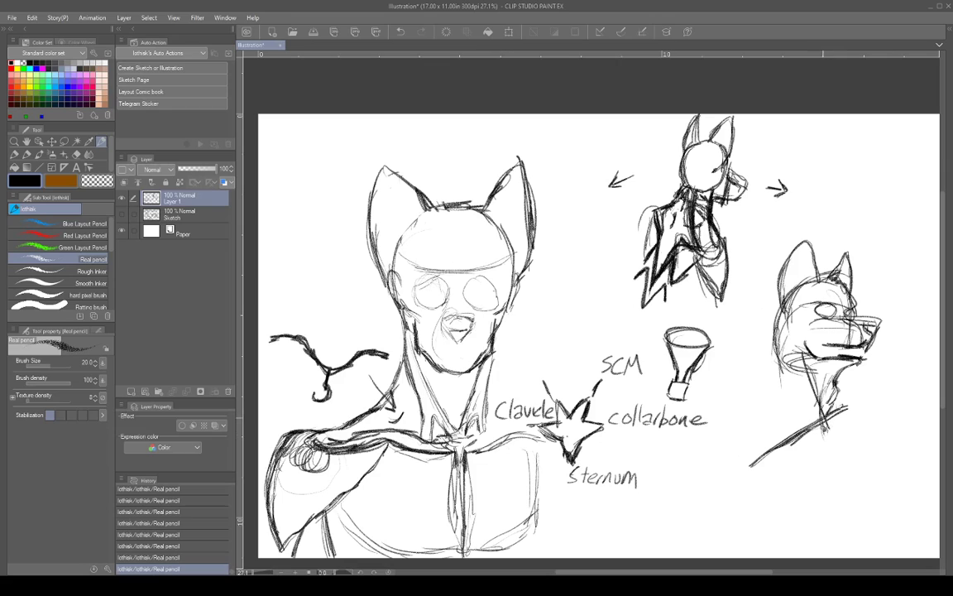
{"action": "mouse_move", "coordinate": [819, 422]}
{"action": "left_mouse_down"}
{"action": "mouse_move", "coordinate": [845, 425]}
{"action": "mouse_move", "coordinate": [826, 428]}
{"action": "left_mouse_up"}
{"action": "left_click_drag", "start_coordinate": [830, 407], "coordinate": [834, 432]}
{"action": "left_click_drag", "start_coordinate": [844, 408], "coordinate": [824, 425]}
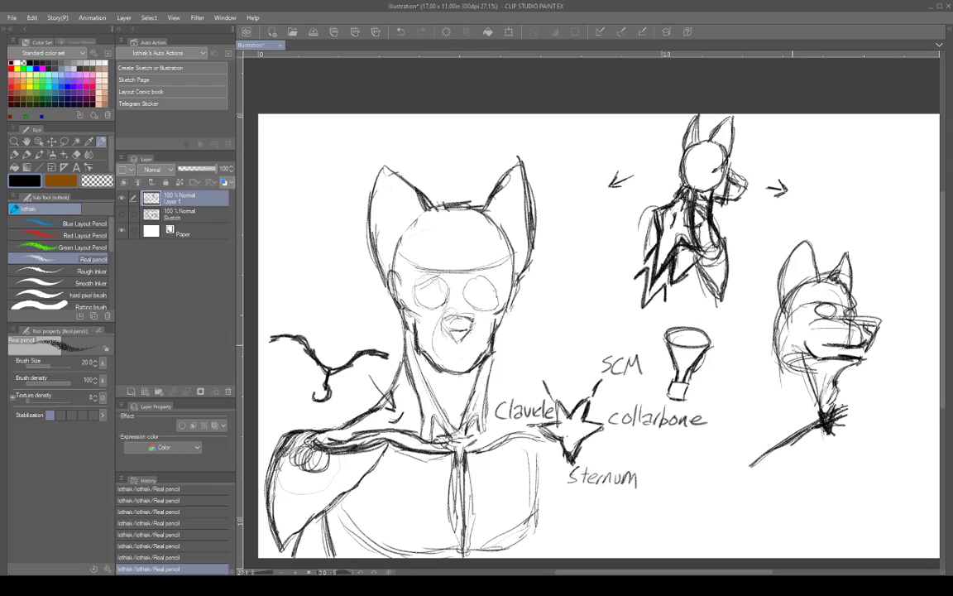
Reinforce the new head's diagonal neck muscle and throat, and draw the curved back-of-neck line down to the shoulder
{"action": "left_click_drag", "start_coordinate": [793, 348], "coordinate": [820, 407]}
{"action": "left_click_drag", "start_coordinate": [799, 347], "coordinate": [819, 406]}
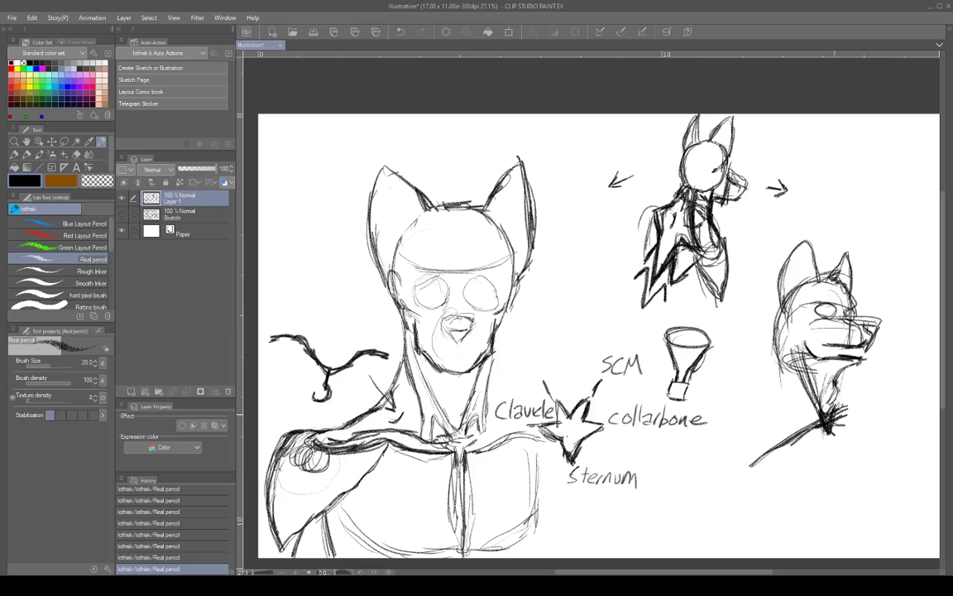
{"action": "left_click_drag", "start_coordinate": [843, 370], "coordinate": [837, 408]}
{"action": "mouse_move", "coordinate": [778, 373]}
{"action": "left_mouse_down"}
{"action": "mouse_move", "coordinate": [778, 403]}
{"action": "mouse_move", "coordinate": [748, 436]}
{"action": "left_mouse_up"}
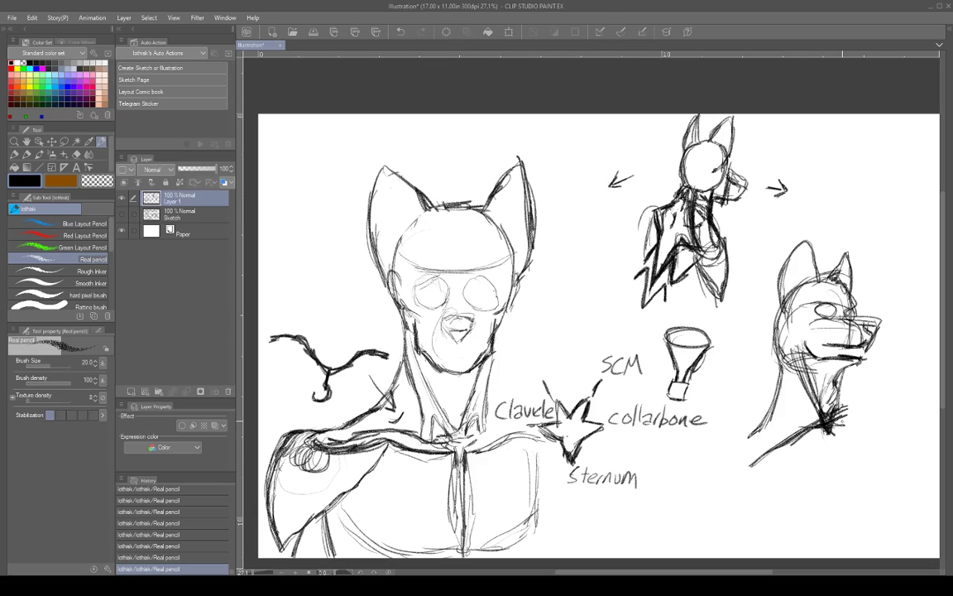
Thicken the new figure's near collarbone, outline its rounded shoulder, and add the far collarbone, far shoulder and chest centre line
{"action": "mouse_move", "coordinate": [840, 417]}
{"action": "left_mouse_down"}
{"action": "mouse_move", "coordinate": [879, 395]}
{"action": "mouse_move", "coordinate": [831, 427]}
{"action": "mouse_move", "coordinate": [800, 429]}
{"action": "mouse_move", "coordinate": [769, 456]}
{"action": "mouse_move", "coordinate": [795, 430]}
{"action": "mouse_move", "coordinate": [775, 446]}
{"action": "mouse_move", "coordinate": [795, 460]}
{"action": "mouse_move", "coordinate": [774, 496]}
{"action": "left_mouse_up"}
{"action": "mouse_move", "coordinate": [775, 453]}
{"action": "left_mouse_down"}
{"action": "mouse_move", "coordinate": [765, 458]}
{"action": "mouse_move", "coordinate": [748, 443]}
{"action": "mouse_move", "coordinate": [752, 454]}
{"action": "mouse_move", "coordinate": [779, 446]}
{"action": "mouse_move", "coordinate": [733, 488]}
{"action": "left_mouse_up"}
{"action": "mouse_move", "coordinate": [744, 437]}
{"action": "left_mouse_down"}
{"action": "mouse_move", "coordinate": [735, 496]}
{"action": "mouse_move", "coordinate": [745, 506]}
{"action": "mouse_move", "coordinate": [773, 505]}
{"action": "mouse_move", "coordinate": [759, 508]}
{"action": "mouse_move", "coordinate": [730, 477]}
{"action": "mouse_move", "coordinate": [738, 521]}
{"action": "left_mouse_up"}
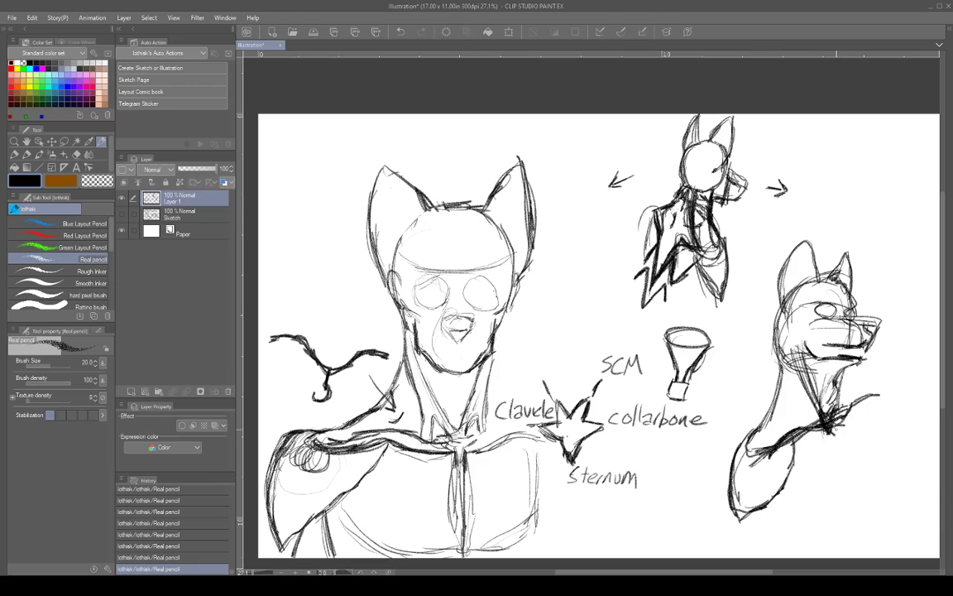
{"action": "left_click_drag", "start_coordinate": [837, 422], "coordinate": [848, 487]}
{"action": "mouse_move", "coordinate": [839, 378]}
{"action": "left_mouse_down"}
{"action": "mouse_move", "coordinate": [877, 407]}
{"action": "mouse_move", "coordinate": [885, 393]}
{"action": "mouse_move", "coordinate": [886, 411]}
{"action": "mouse_move", "coordinate": [880, 378]}
{"action": "mouse_move", "coordinate": [895, 412]}
{"action": "left_mouse_up"}
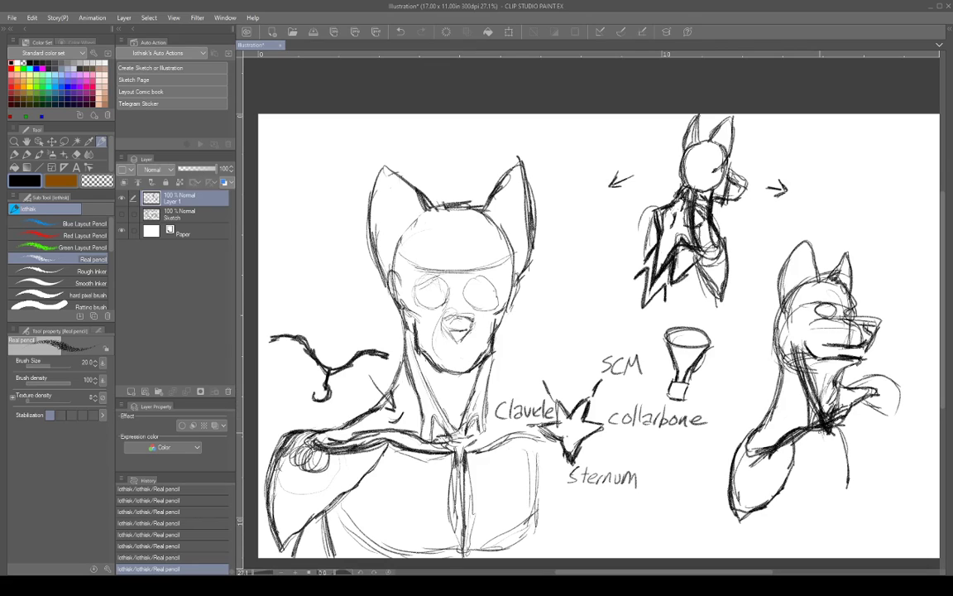
Erase the excess dark strokes around the new figure's diagonal neck muscle
{"action": "left_click_drag", "start_coordinate": [725, 311], "coordinate": [724, 354]}
{"action": "left_click_drag", "start_coordinate": [800, 356], "coordinate": [810, 386]}
{"action": "left_click_drag", "start_coordinate": [807, 383], "coordinate": [815, 408]}
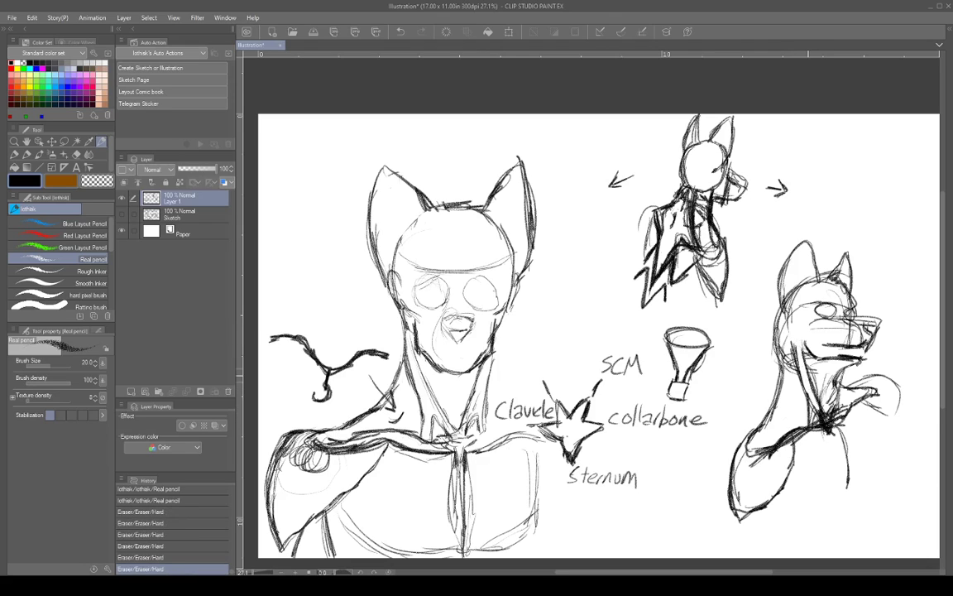
Redraw the side-view figure's throat line down to the neck-base junction and add loose curved strokes around the far shoulder
{"action": "left_click_drag", "start_coordinate": [713, 312], "coordinate": [728, 359]}
{"action": "left_click_drag", "start_coordinate": [726, 311], "coordinate": [746, 375]}
{"action": "mouse_move", "coordinate": [824, 420]}
{"action": "left_mouse_down"}
{"action": "mouse_move", "coordinate": [813, 395]}
{"action": "mouse_move", "coordinate": [825, 422]}
{"action": "mouse_move", "coordinate": [841, 412]}
{"action": "left_mouse_up"}
{"action": "mouse_move", "coordinate": [839, 369]}
{"action": "left_mouse_down"}
{"action": "mouse_move", "coordinate": [837, 389]}
{"action": "mouse_move", "coordinate": [859, 377]}
{"action": "mouse_move", "coordinate": [834, 409]}
{"action": "left_mouse_up"}
{"action": "left_click_drag", "start_coordinate": [757, 362], "coordinate": [752, 368]}
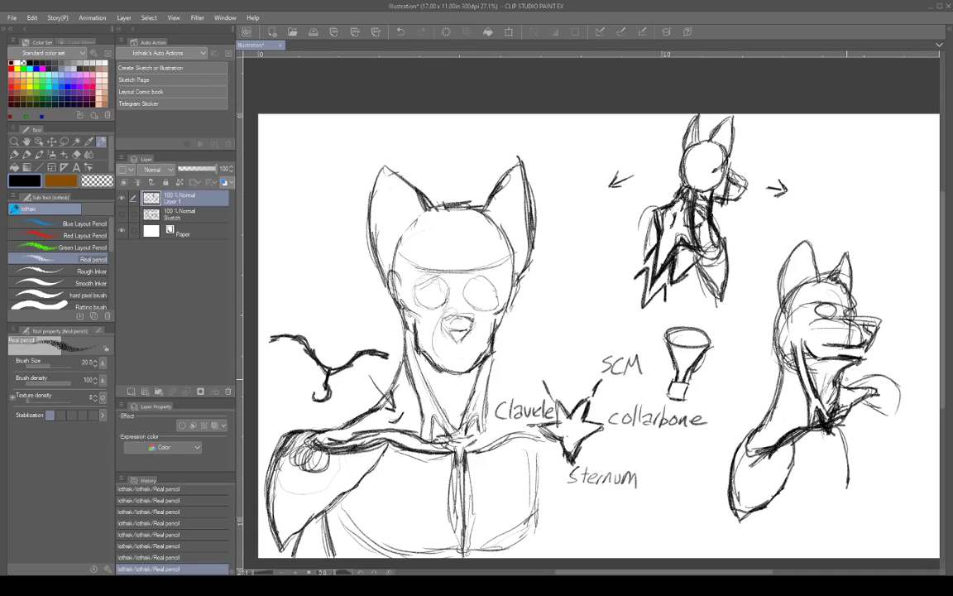
{"action": "left_click_drag", "start_coordinate": [846, 374], "coordinate": [840, 405]}
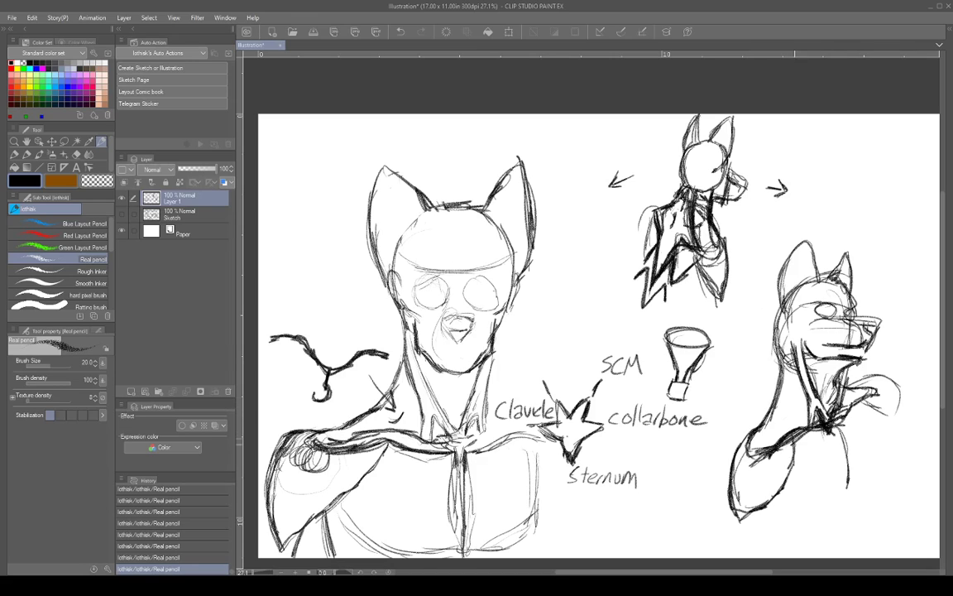
{"action": "mouse_move", "coordinate": [846, 384]}
{"action": "left_mouse_down"}
{"action": "mouse_move", "coordinate": [877, 393]}
{"action": "mouse_move", "coordinate": [872, 374]}
{"action": "mouse_move", "coordinate": [895, 376]}
{"action": "left_mouse_up"}
Add the pupil and curled mouth corner to the side-view figure's face and write "-Uh..." beside its head
{"action": "left_click_drag", "start_coordinate": [832, 307], "coordinate": [833, 314]}
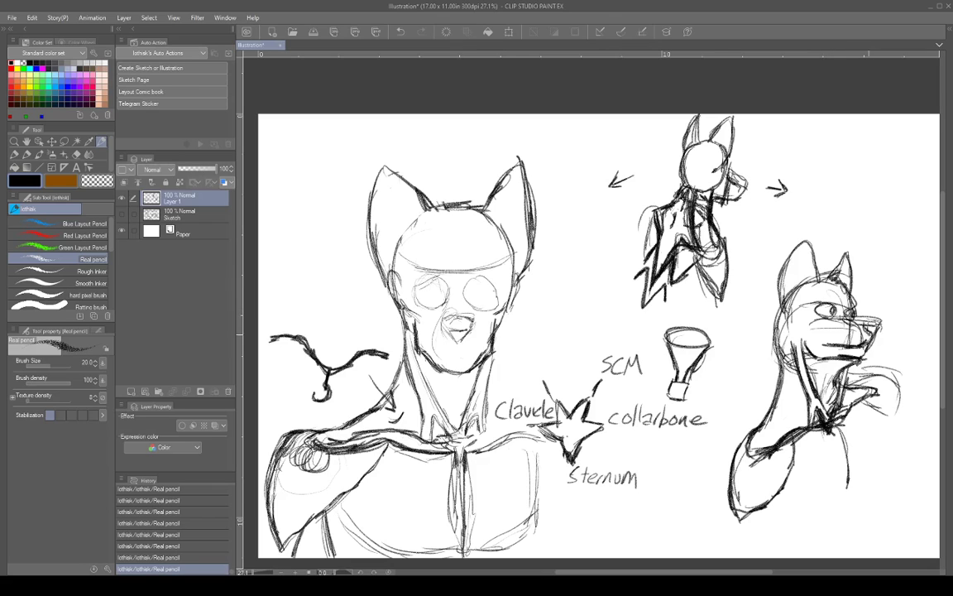
{"action": "key", "text": "ctrl+z"}
{"action": "key", "text": "ctrl+z"}
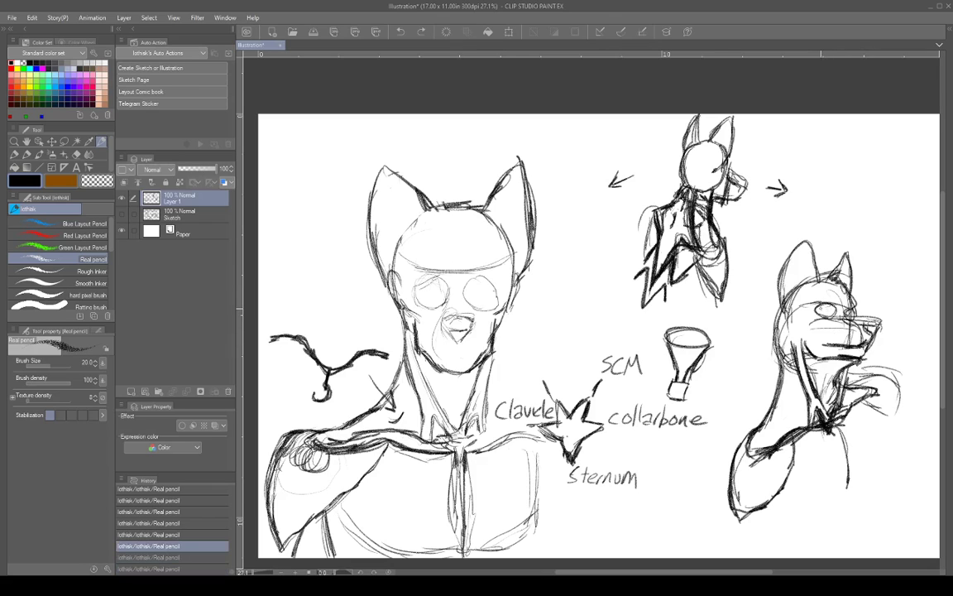
{"action": "key", "text": "ctrl+y"}
{"action": "key", "text": "ctrl+y"}
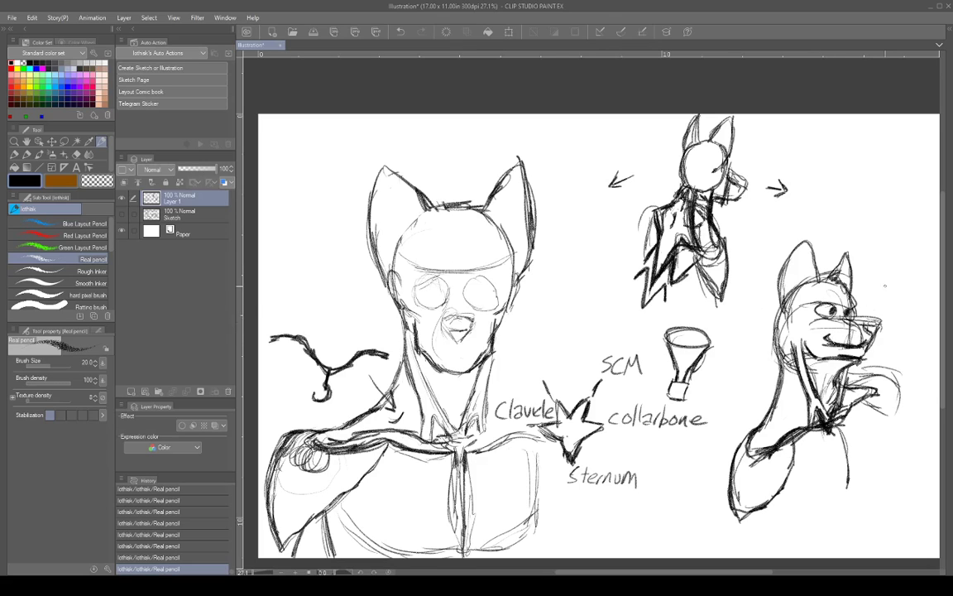
{"action": "mouse_move", "coordinate": [877, 287]}
{"action": "left_mouse_down"}
{"action": "mouse_move", "coordinate": [902, 278]}
{"action": "mouse_move", "coordinate": [906, 292]}
{"action": "mouse_move", "coordinate": [934, 303]}
{"action": "left_mouse_up"}
{"action": "left_click", "coordinate": [919, 292]}
{"action": "left_click", "coordinate": [926, 293]}
Erase part of the side-view figure's near collarbone, redraw its junction at the neck base, and clean up the strokes within the neck
{"action": "left_click_drag", "start_coordinate": [887, 459], "coordinate": [813, 426]}
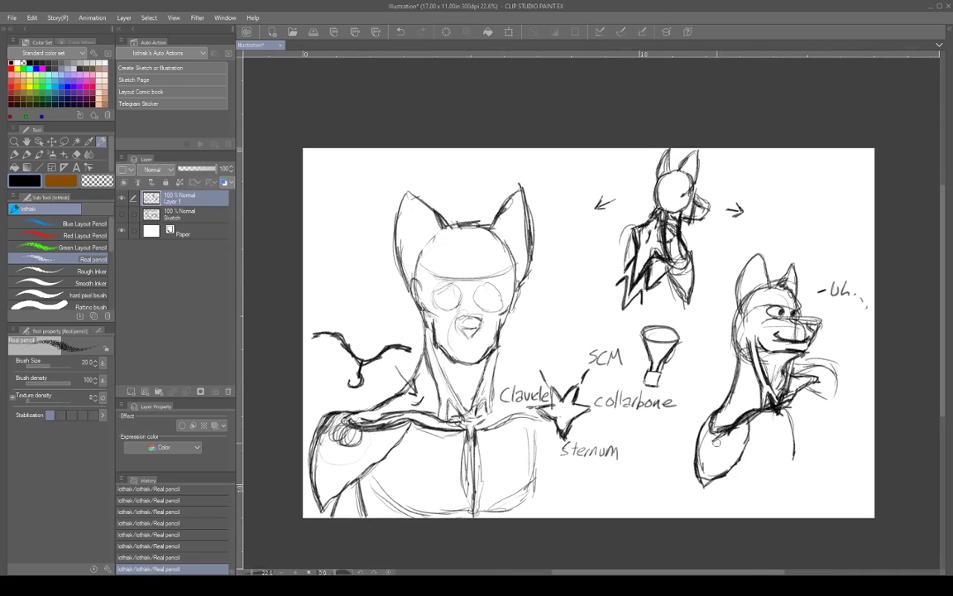
{"action": "mouse_move", "coordinate": [753, 428]}
{"action": "left_mouse_down"}
{"action": "mouse_move", "coordinate": [758, 422]}
{"action": "mouse_move", "coordinate": [740, 463]}
{"action": "left_mouse_up"}
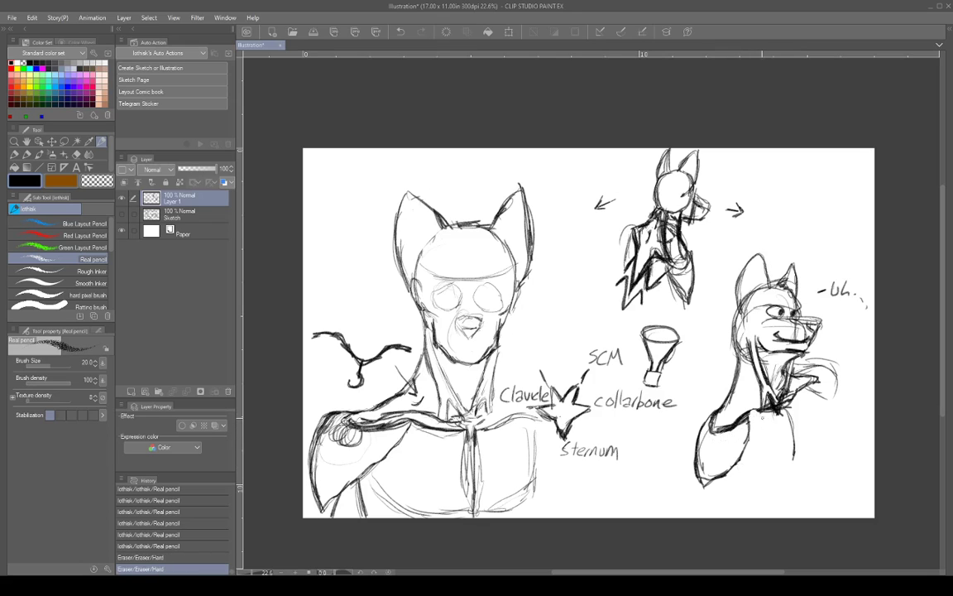
{"action": "mouse_move", "coordinate": [765, 412]}
{"action": "left_mouse_down"}
{"action": "mouse_move", "coordinate": [711, 436]}
{"action": "mouse_move", "coordinate": [751, 418]}
{"action": "left_mouse_up"}
{"action": "left_click_drag", "start_coordinate": [751, 416], "coordinate": [790, 410]}
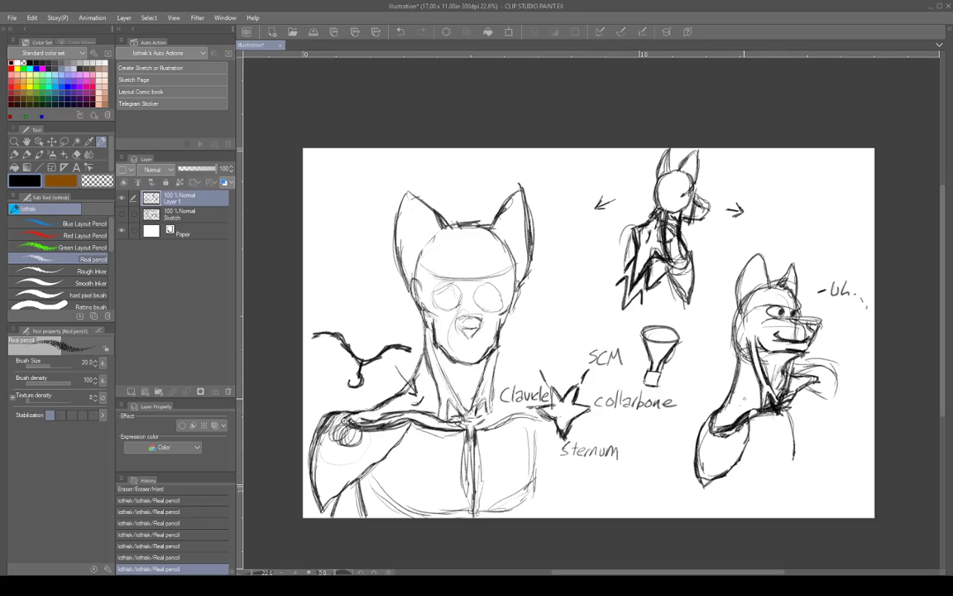
{"action": "left_click_drag", "start_coordinate": [749, 382], "coordinate": [740, 406]}
{"action": "left_click", "coordinate": [663, 364]}
{"action": "left_click_drag", "start_coordinate": [730, 391], "coordinate": [738, 378]}
{"action": "mouse_move", "coordinate": [738, 390]}
{"action": "left_mouse_down"}
{"action": "mouse_move", "coordinate": [738, 376]}
{"action": "mouse_move", "coordinate": [728, 417]}
{"action": "left_mouse_up"}
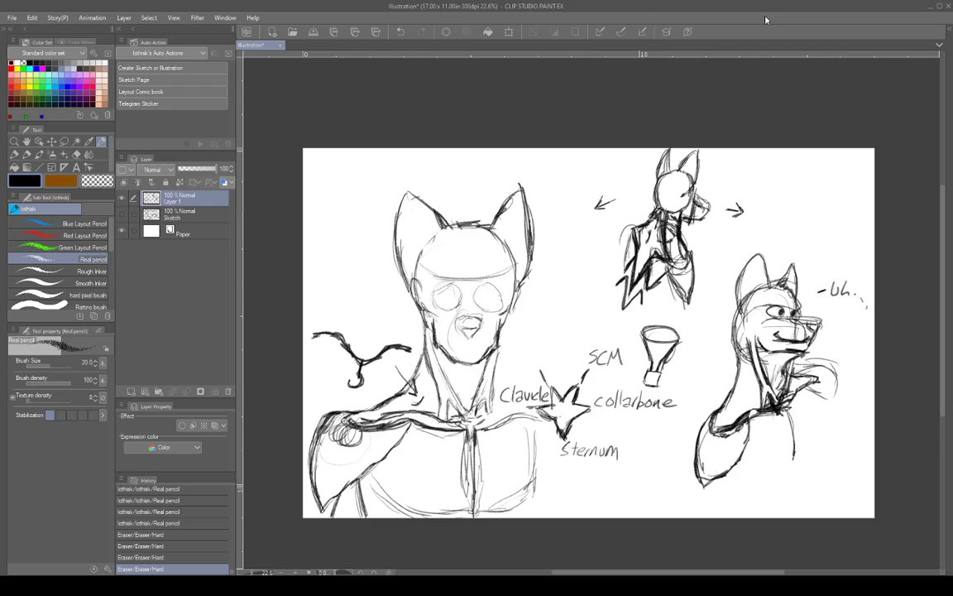
Erase the two arrows flanking the small upper figure and move that figure beside the large head, above the SCM label
{"action": "left_click_drag", "start_coordinate": [730, 209], "coordinate": [746, 212]}
{"action": "left_click_drag", "start_coordinate": [598, 203], "coordinate": [612, 202]}
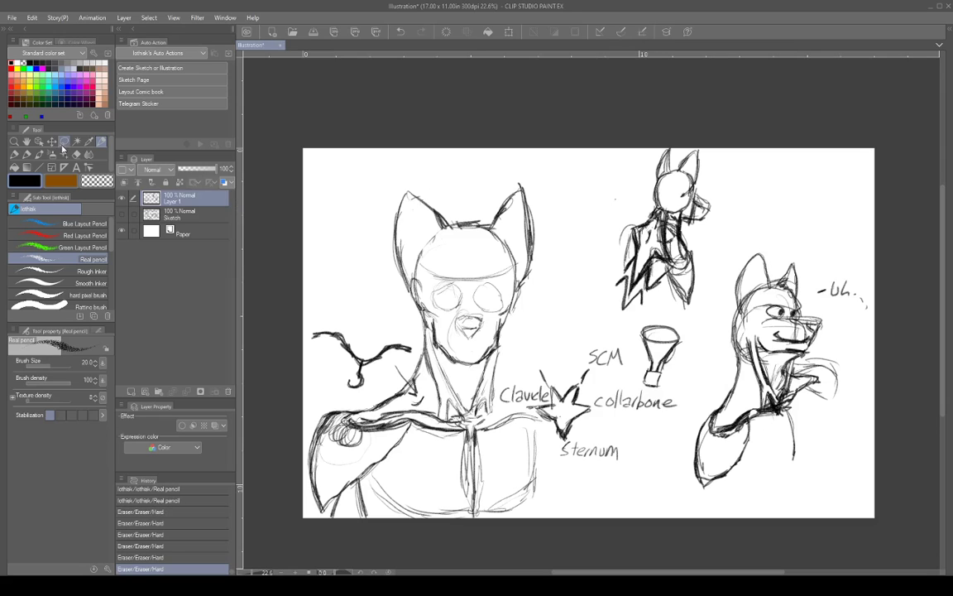
{"action": "left_click", "coordinate": [64, 142]}
{"action": "mouse_move", "coordinate": [599, 284]}
{"action": "left_mouse_down"}
{"action": "mouse_move", "coordinate": [629, 312]}
{"action": "mouse_move", "coordinate": [692, 312]}
{"action": "mouse_move", "coordinate": [728, 227]}
{"action": "mouse_move", "coordinate": [727, 145]}
{"action": "mouse_move", "coordinate": [650, 126]}
{"action": "mouse_move", "coordinate": [599, 278]}
{"action": "left_mouse_up"}
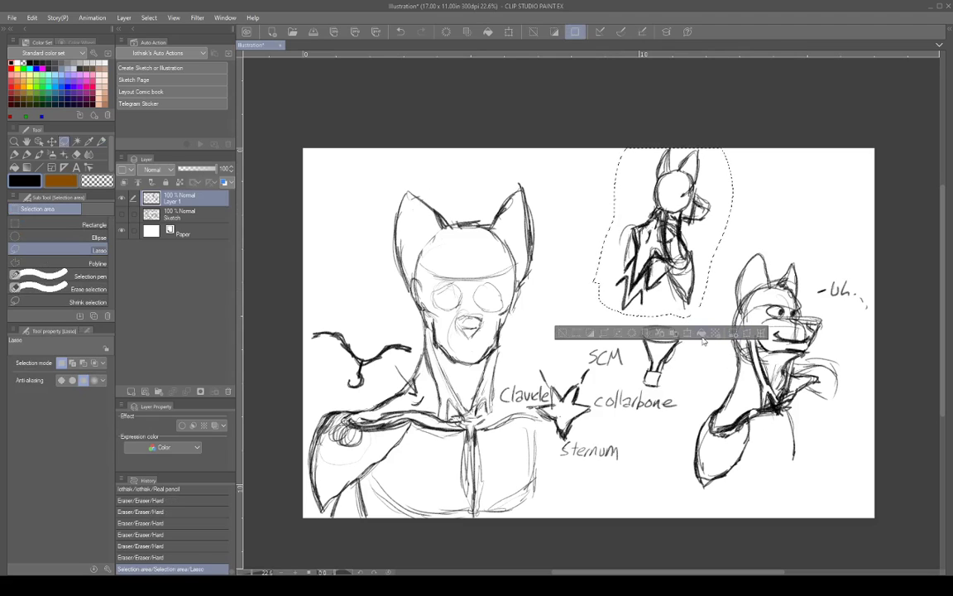
{"action": "key", "text": "ctrl+t"}
{"action": "left_click_drag", "start_coordinate": [662, 232], "coordinate": [574, 273]}
{"action": "left_click_drag", "start_coordinate": [595, 312], "coordinate": [599, 303]}
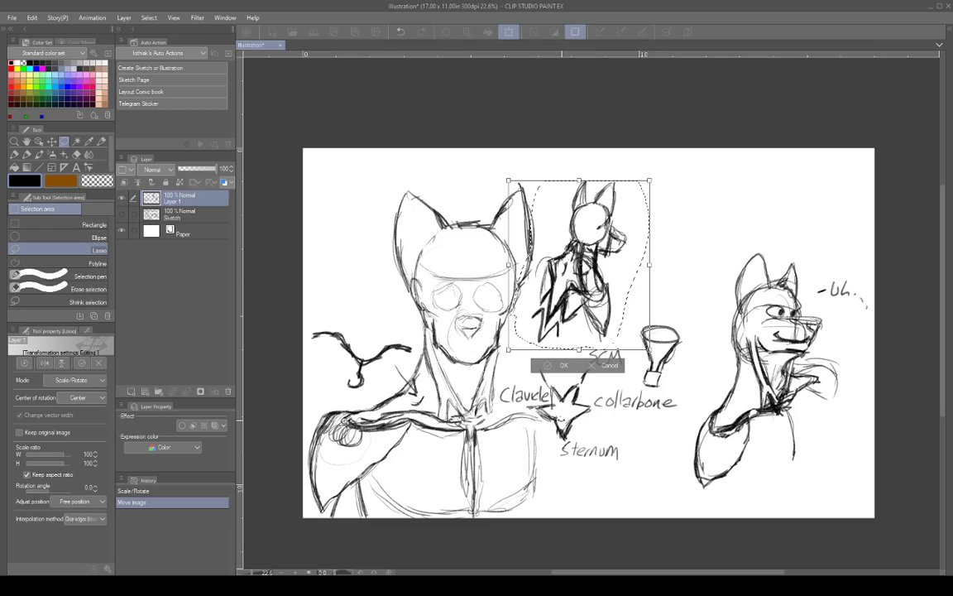
{"action": "left_click", "coordinate": [564, 365]}
{"action": "key", "text": "ctrl+d"}
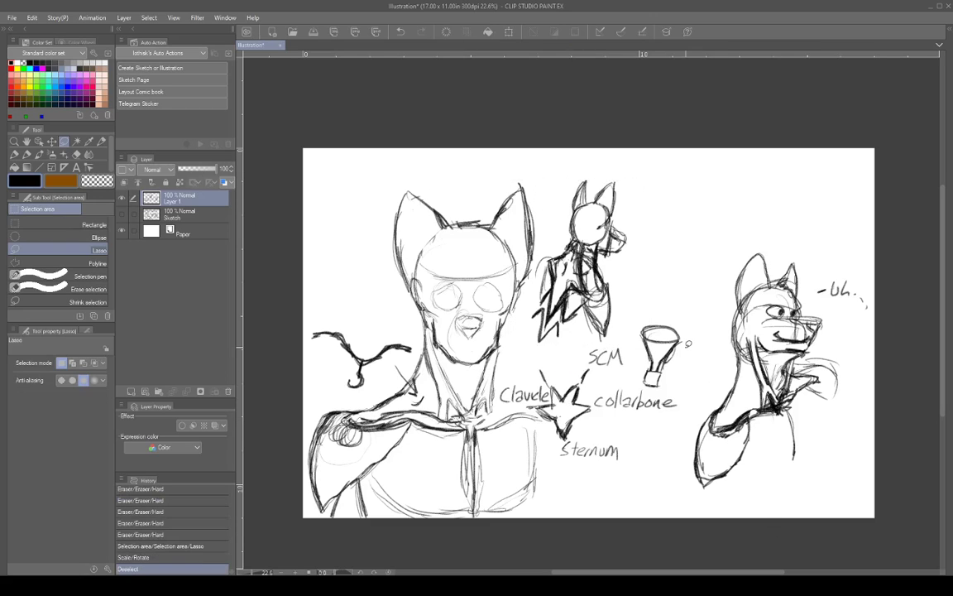
Reinforce the small figure's chest and jagged collarbone lines with the Real pencil
{"action": "mouse_move", "coordinate": [680, 364]}
{"action": "left_mouse_down"}
{"action": "mouse_move", "coordinate": [653, 392]}
{"action": "mouse_move", "coordinate": [639, 368]}
{"action": "mouse_move", "coordinate": [650, 318]}
{"action": "left_mouse_up"}
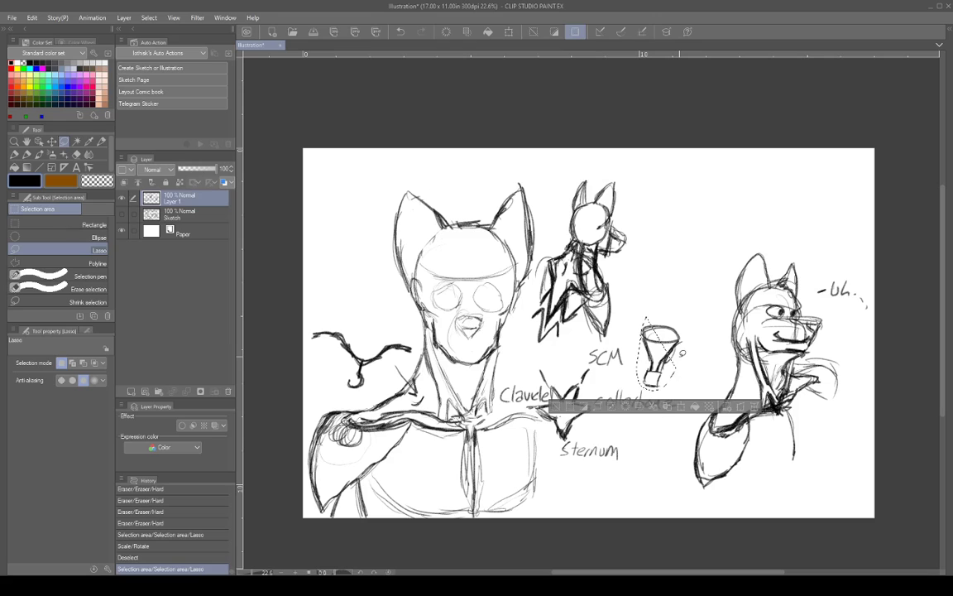
{"action": "key", "text": "ctrl+z"}
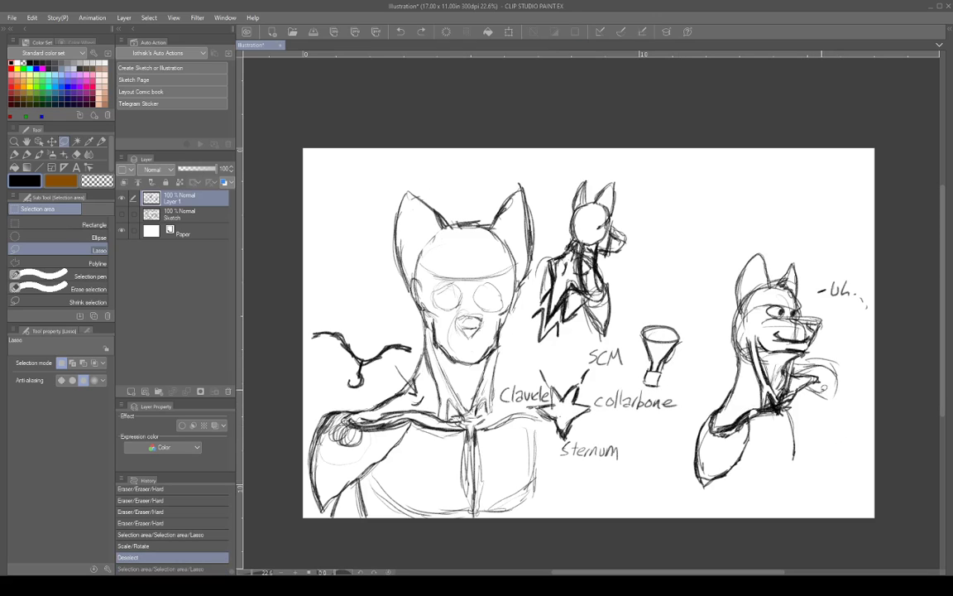
{"action": "mouse_move", "coordinate": [821, 427]}
{"action": "left_mouse_down"}
{"action": "mouse_move", "coordinate": [759, 396]}
{"action": "mouse_move", "coordinate": [750, 405]}
{"action": "left_mouse_up"}
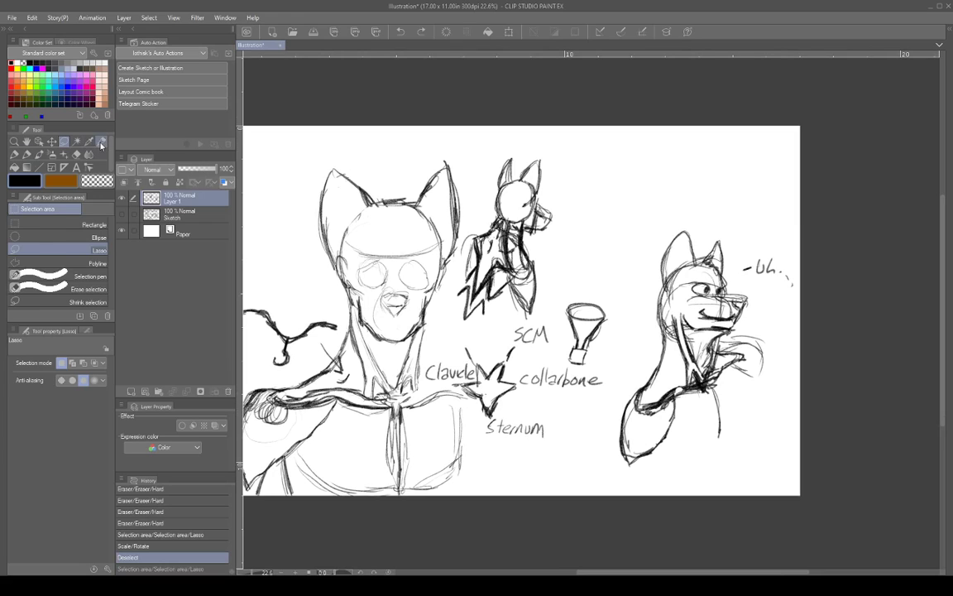
{"action": "left_click", "coordinate": [101, 142]}
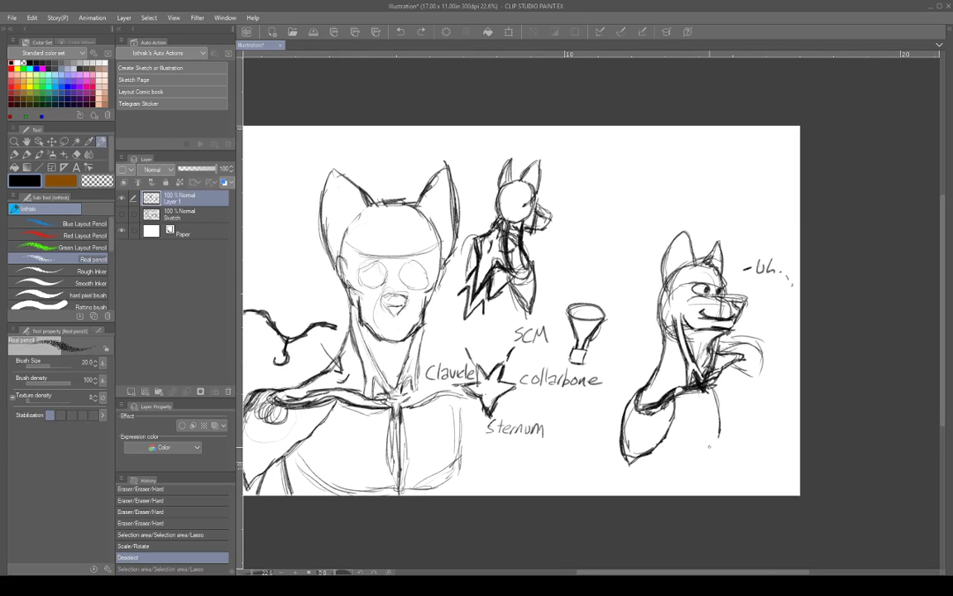
{"action": "mouse_move", "coordinate": [708, 405]}
{"action": "left_mouse_down"}
{"action": "mouse_move", "coordinate": [765, 380]}
{"action": "mouse_move", "coordinate": [732, 381]}
{"action": "mouse_move", "coordinate": [717, 395]}
{"action": "left_mouse_up"}
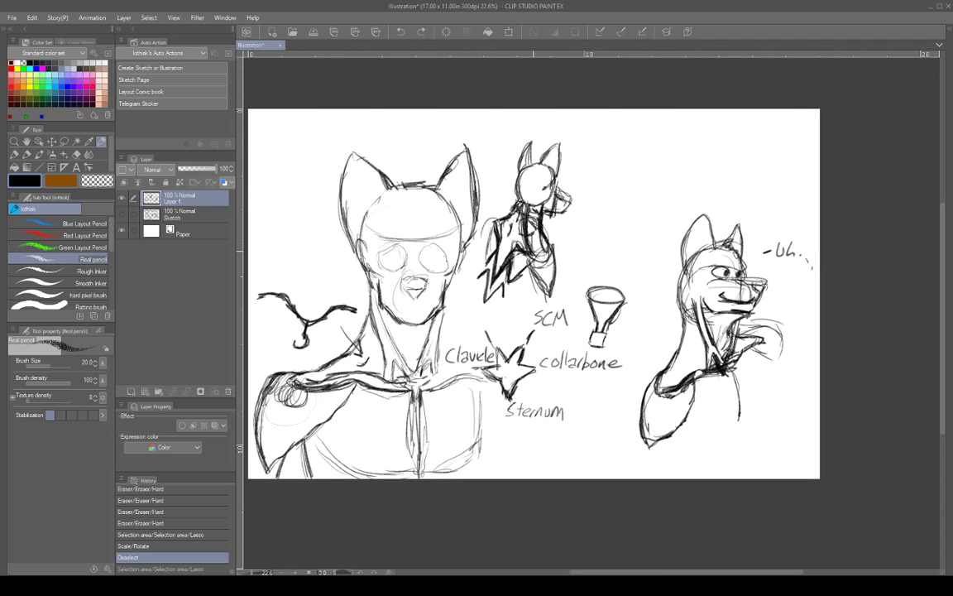
{"action": "left_click_drag", "start_coordinate": [535, 260], "coordinate": [545, 267]}
{"action": "mouse_move", "coordinate": [531, 254]}
{"action": "left_mouse_down"}
{"action": "mouse_move", "coordinate": [540, 263]}
{"action": "mouse_move", "coordinate": [557, 251]}
{"action": "mouse_move", "coordinate": [542, 262]}
{"action": "mouse_move", "coordinate": [546, 299]}
{"action": "mouse_move", "coordinate": [555, 265]}
{"action": "mouse_move", "coordinate": [503, 256]}
{"action": "left_mouse_up"}
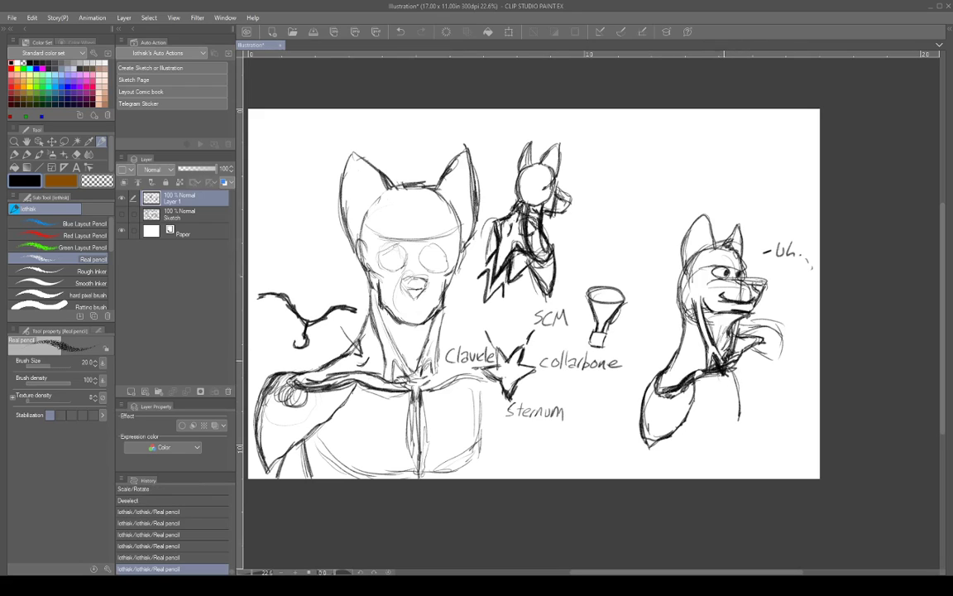
Darken the side-view figure's diagonal neck muscle and the back-of-neck line behind the jaw
{"action": "left_click_drag", "start_coordinate": [718, 357], "coordinate": [715, 348]}
{"action": "mouse_move", "coordinate": [717, 353]}
{"action": "left_mouse_down"}
{"action": "mouse_move", "coordinate": [723, 323]}
{"action": "mouse_move", "coordinate": [716, 314]}
{"action": "mouse_move", "coordinate": [703, 328]}
{"action": "mouse_move", "coordinate": [687, 305]}
{"action": "left_mouse_up"}
{"action": "left_click_drag", "start_coordinate": [681, 295], "coordinate": [690, 310]}
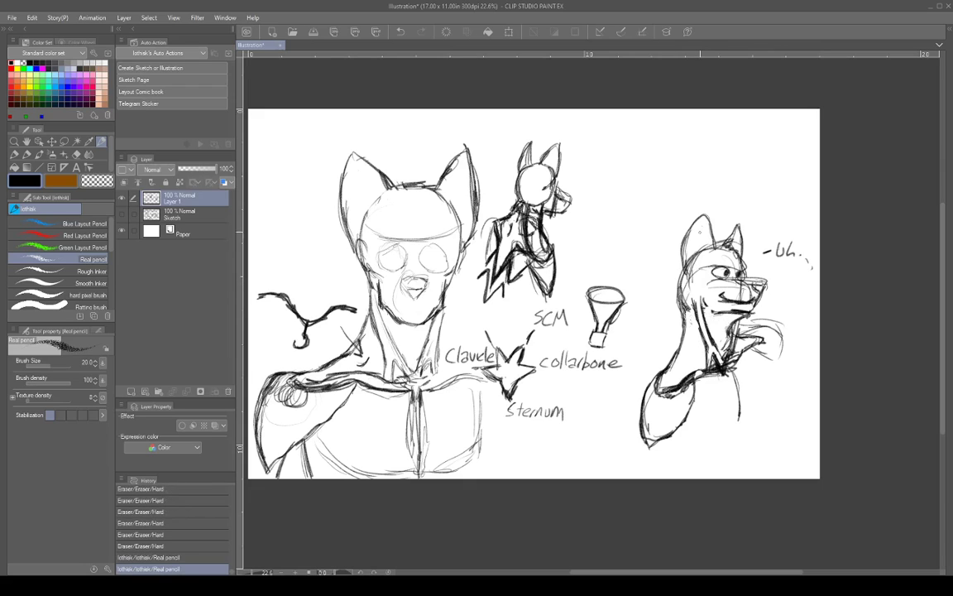
Add inner-ear fur to the side-view figure, erase the "-Uh..." note, and redraw the pupils looking forward
{"action": "mouse_move", "coordinate": [695, 232]}
{"action": "left_mouse_down"}
{"action": "mouse_move", "coordinate": [700, 263]}
{"action": "mouse_move", "coordinate": [702, 245]}
{"action": "mouse_move", "coordinate": [728, 274]}
{"action": "mouse_move", "coordinate": [797, 249]}
{"action": "mouse_move", "coordinate": [806, 268]}
{"action": "mouse_move", "coordinate": [816, 261]}
{"action": "left_mouse_up"}
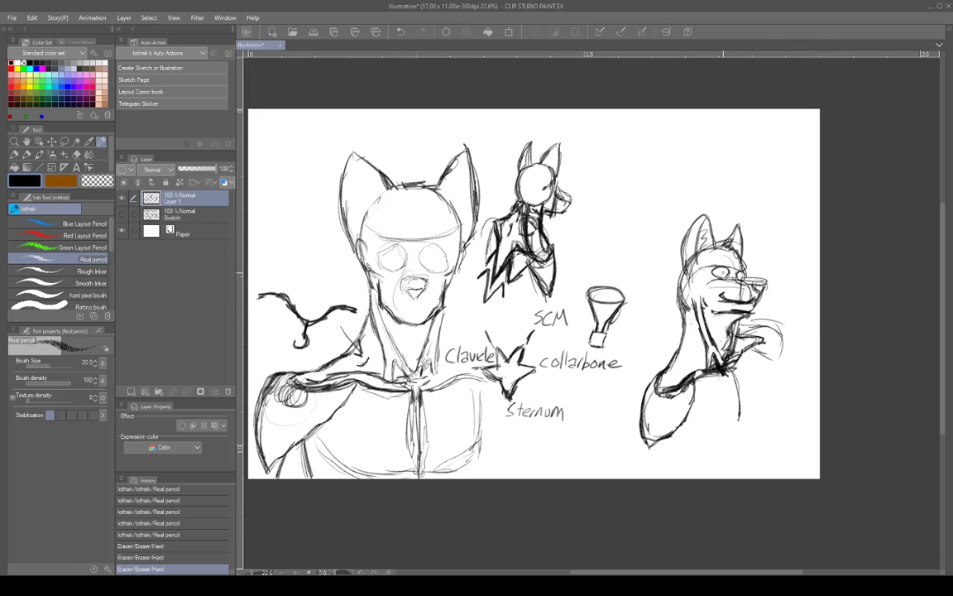
{"action": "mouse_move", "coordinate": [719, 270]}
{"action": "left_mouse_down"}
{"action": "mouse_move", "coordinate": [727, 272]}
{"action": "mouse_move", "coordinate": [719, 275]}
{"action": "left_mouse_up"}
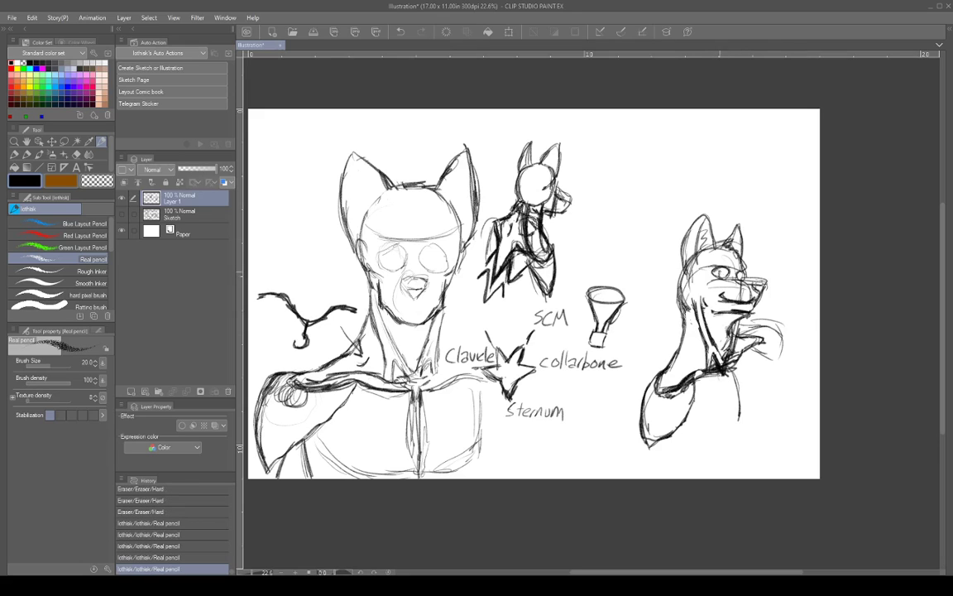
{"action": "left_click_drag", "start_coordinate": [648, 242], "coordinate": [649, 251]}
{"action": "left_click_drag", "start_coordinate": [739, 275], "coordinate": [742, 277]}
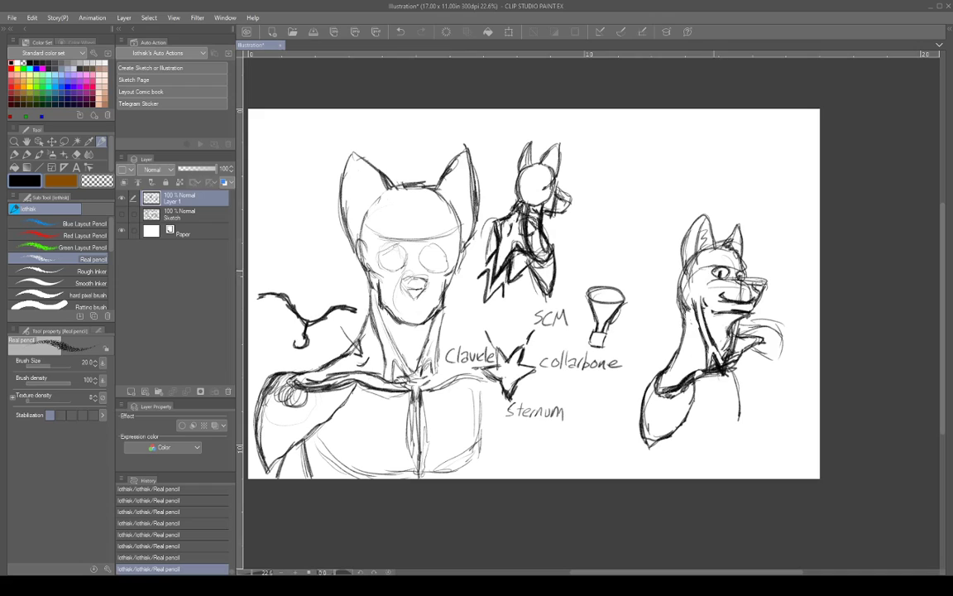
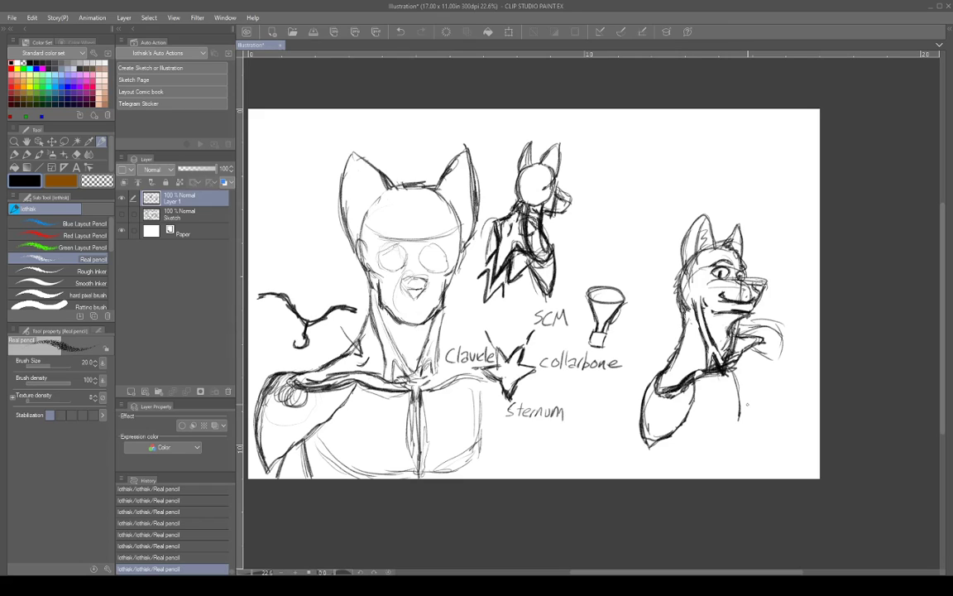
Refine the side-view figure's head with a darker nose and muzzle, fur at the back of the head, and sharper ears
{"action": "left_click_drag", "start_coordinate": [718, 331], "coordinate": [732, 334]}
{"action": "mouse_move", "coordinate": [754, 283]}
{"action": "left_mouse_down"}
{"action": "mouse_move", "coordinate": [767, 284]}
{"action": "mouse_move", "coordinate": [753, 298]}
{"action": "left_mouse_up"}
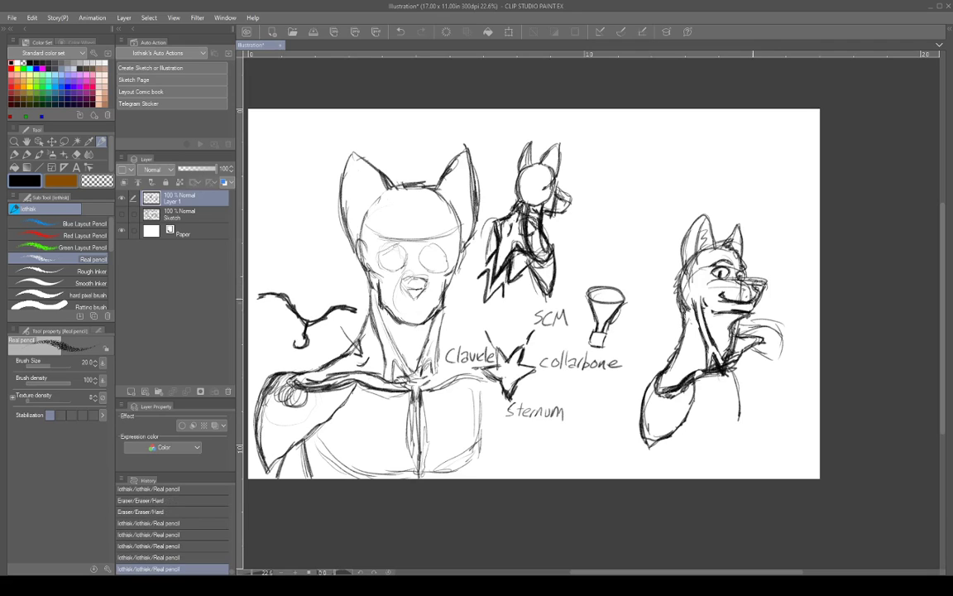
{"action": "mouse_move", "coordinate": [681, 258]}
{"action": "left_mouse_down"}
{"action": "mouse_move", "coordinate": [688, 265]}
{"action": "mouse_move", "coordinate": [690, 256]}
{"action": "left_mouse_up"}
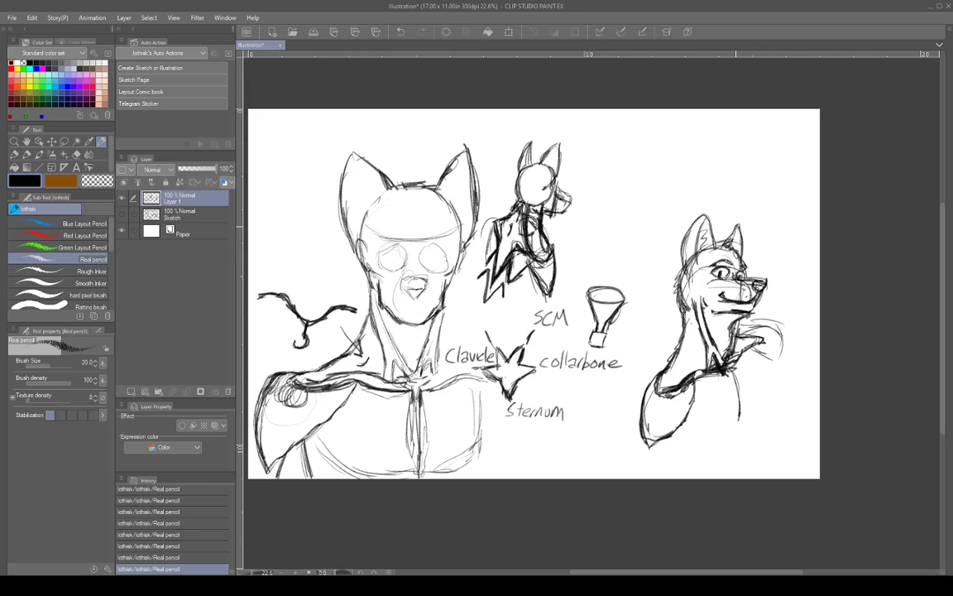
{"action": "left_click_drag", "start_coordinate": [739, 221], "coordinate": [740, 226]}
Select the side-view figure, scale it down to 84%, and place it beside the small figure near the page's upper edge
{"action": "key", "text": "m"}
{"action": "mouse_move", "coordinate": [775, 253]}
{"action": "left_mouse_down"}
{"action": "mouse_move", "coordinate": [697, 191]}
{"action": "mouse_move", "coordinate": [668, 245]}
{"action": "mouse_move", "coordinate": [662, 334]}
{"action": "mouse_move", "coordinate": [637, 401]}
{"action": "mouse_move", "coordinate": [657, 457]}
{"action": "mouse_move", "coordinate": [717, 451]}
{"action": "mouse_move", "coordinate": [806, 374]}
{"action": "mouse_move", "coordinate": [798, 270]}
{"action": "mouse_move", "coordinate": [778, 253]}
{"action": "left_mouse_up"}
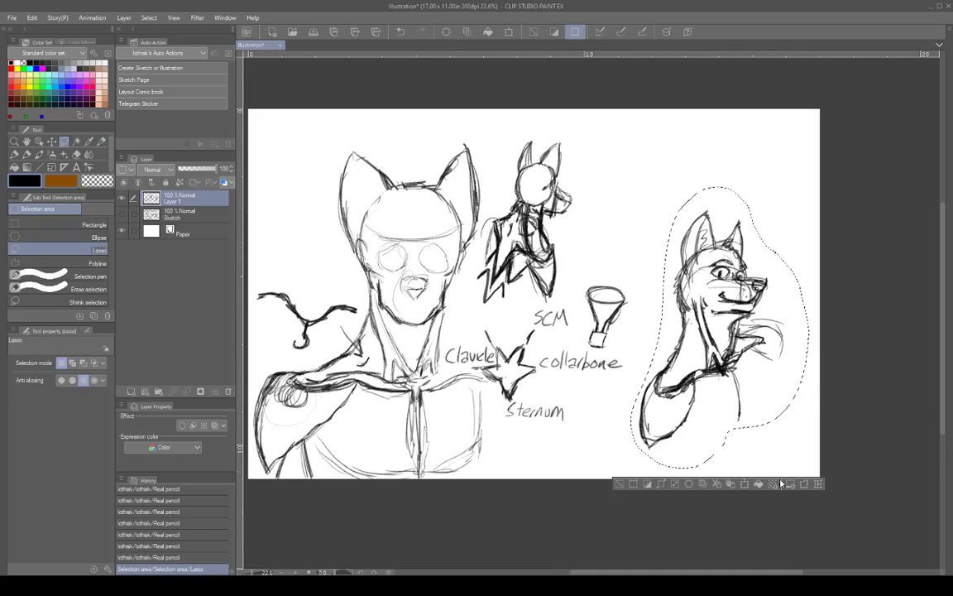
{"action": "left_click", "coordinate": [790, 483]}
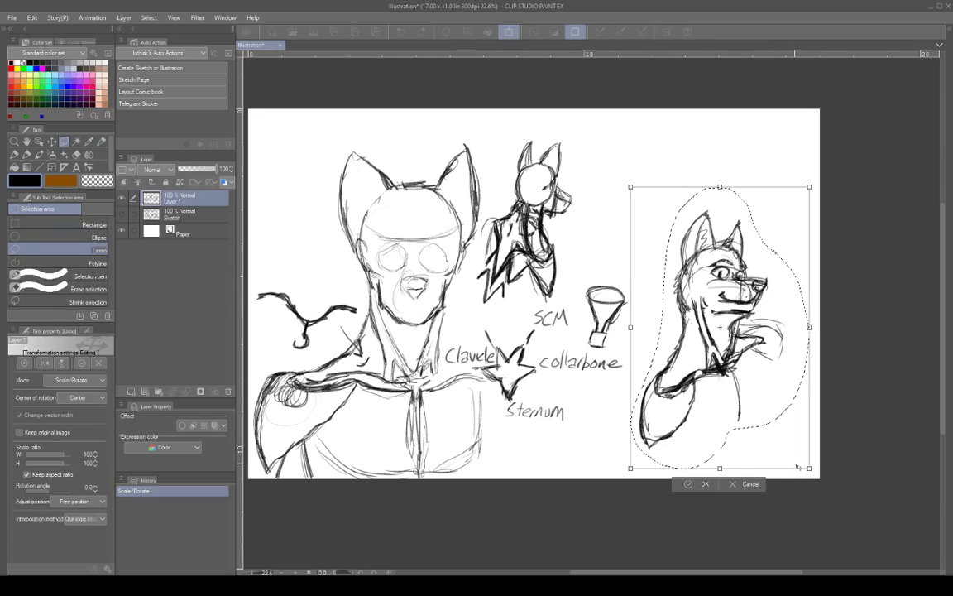
{"action": "left_click_drag", "start_coordinate": [796, 467], "coordinate": [780, 423]}
{"action": "mouse_move", "coordinate": [728, 322]}
{"action": "left_mouse_down"}
{"action": "mouse_move", "coordinate": [614, 252]}
{"action": "mouse_move", "coordinate": [320, 200]}
{"action": "mouse_move", "coordinate": [336, 192]}
{"action": "mouse_move", "coordinate": [329, 208]}
{"action": "mouse_move", "coordinate": [635, 234]}
{"action": "mouse_move", "coordinate": [664, 205]}
{"action": "mouse_move", "coordinate": [748, 216]}
{"action": "mouse_move", "coordinate": [732, 225]}
{"action": "mouse_move", "coordinate": [673, 220]}
{"action": "mouse_move", "coordinate": [723, 226]}
{"action": "mouse_move", "coordinate": [658, 224]}
{"action": "left_mouse_up"}
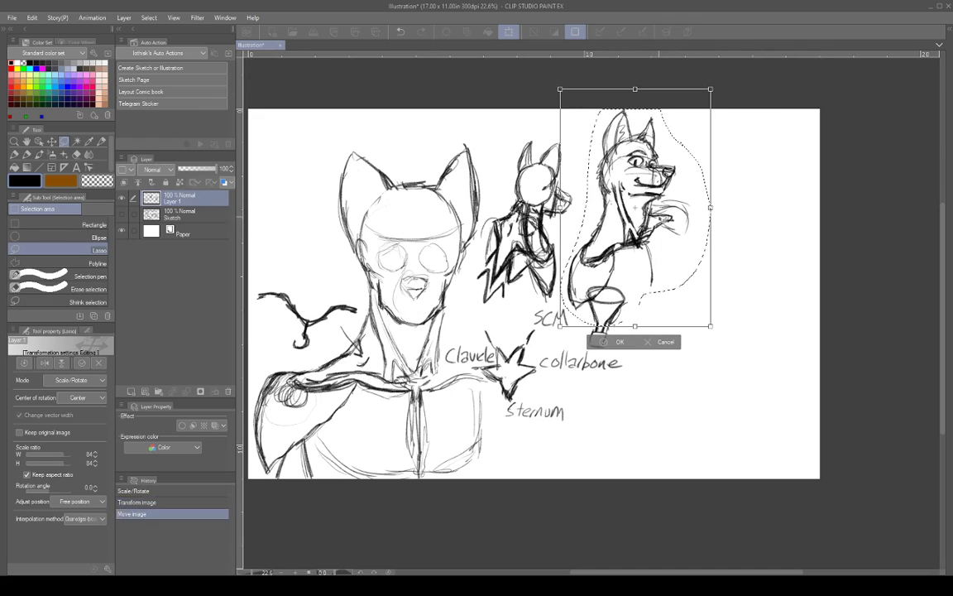
{"action": "left_click", "coordinate": [619, 342]}
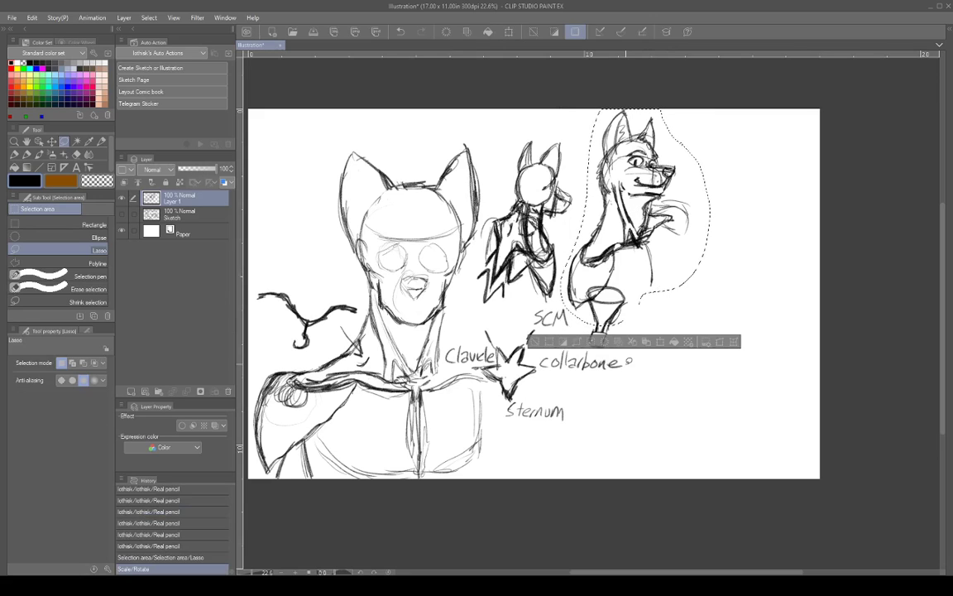
{"action": "key", "text": "ctrl+d"}
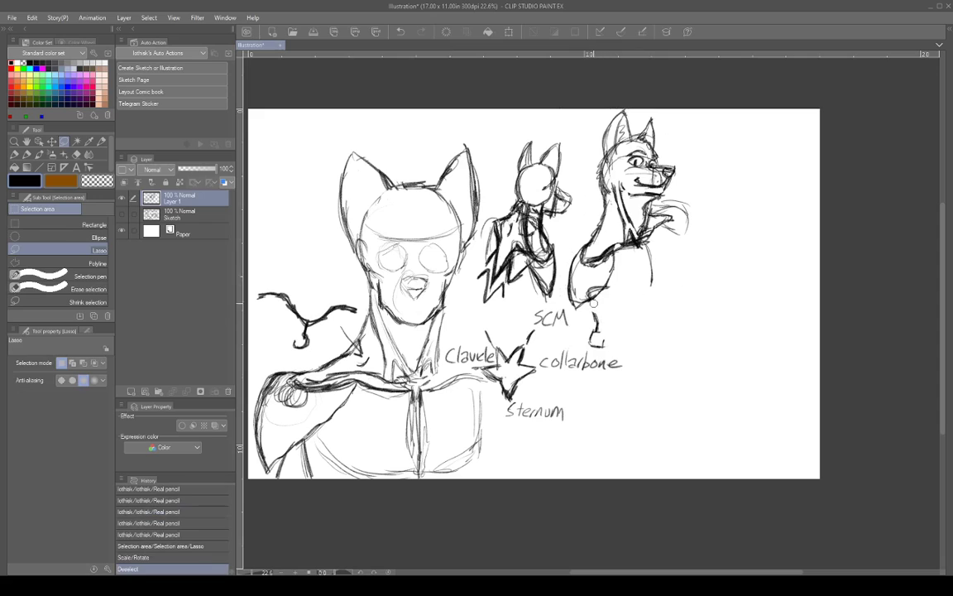
Erase the remaining funnel-shaped object sketch and redraw it smaller with a square base beside the side-view figure's head
{"action": "mouse_move", "coordinate": [610, 286]}
{"action": "left_mouse_down"}
{"action": "mouse_move", "coordinate": [588, 295]}
{"action": "mouse_move", "coordinate": [593, 341]}
{"action": "mouse_move", "coordinate": [604, 343]}
{"action": "left_mouse_up"}
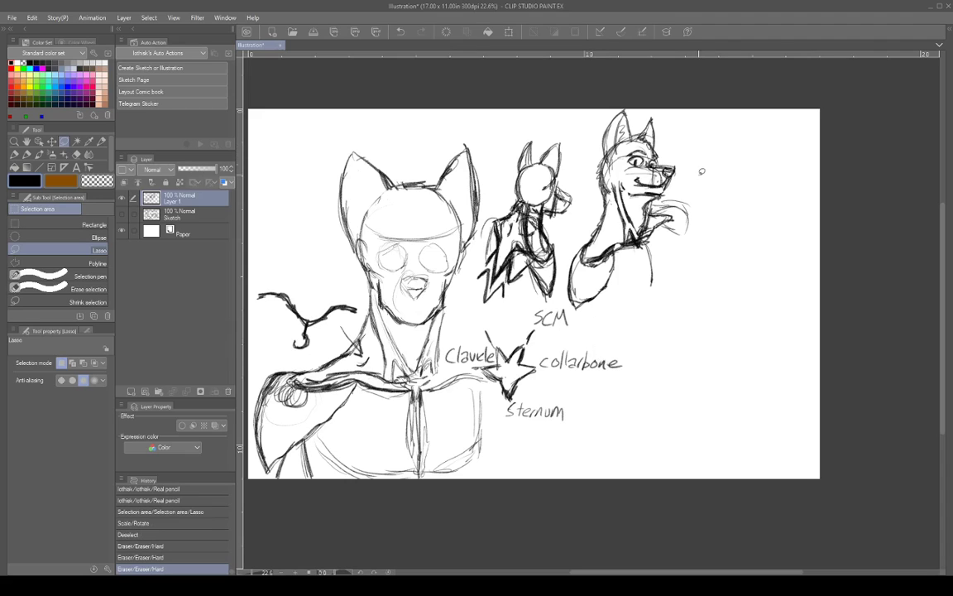
{"action": "left_click", "coordinate": [100, 141]}
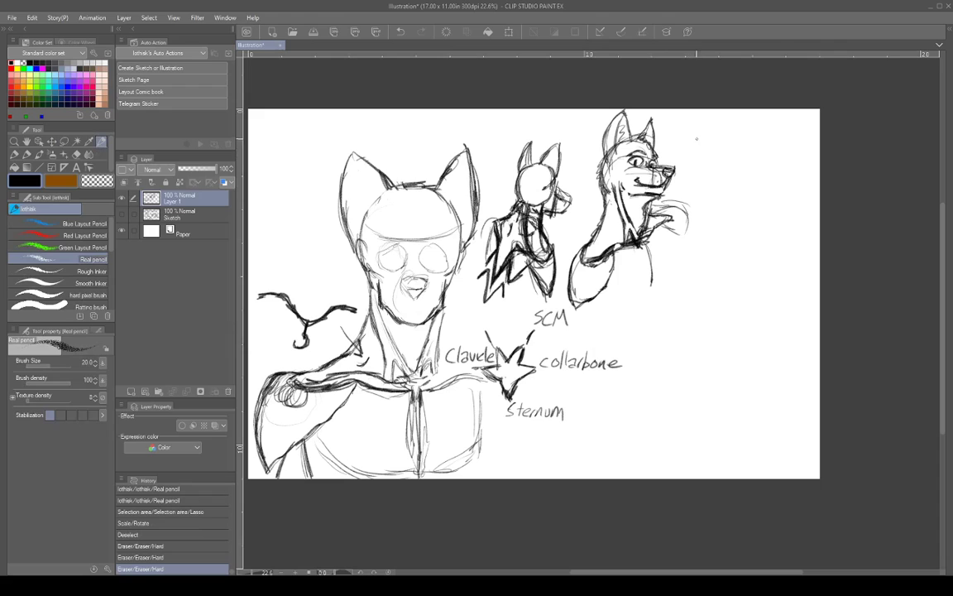
{"action": "mouse_move", "coordinate": [684, 128]}
{"action": "left_mouse_down"}
{"action": "mouse_move", "coordinate": [688, 148]}
{"action": "mouse_move", "coordinate": [709, 129]}
{"action": "mouse_move", "coordinate": [693, 149]}
{"action": "left_mouse_up"}
{"action": "mouse_move", "coordinate": [701, 146]}
{"action": "left_mouse_down"}
{"action": "mouse_move", "coordinate": [708, 131]}
{"action": "mouse_move", "coordinate": [692, 176]}
{"action": "left_mouse_up"}
{"action": "left_click_drag", "start_coordinate": [701, 147], "coordinate": [693, 165]}
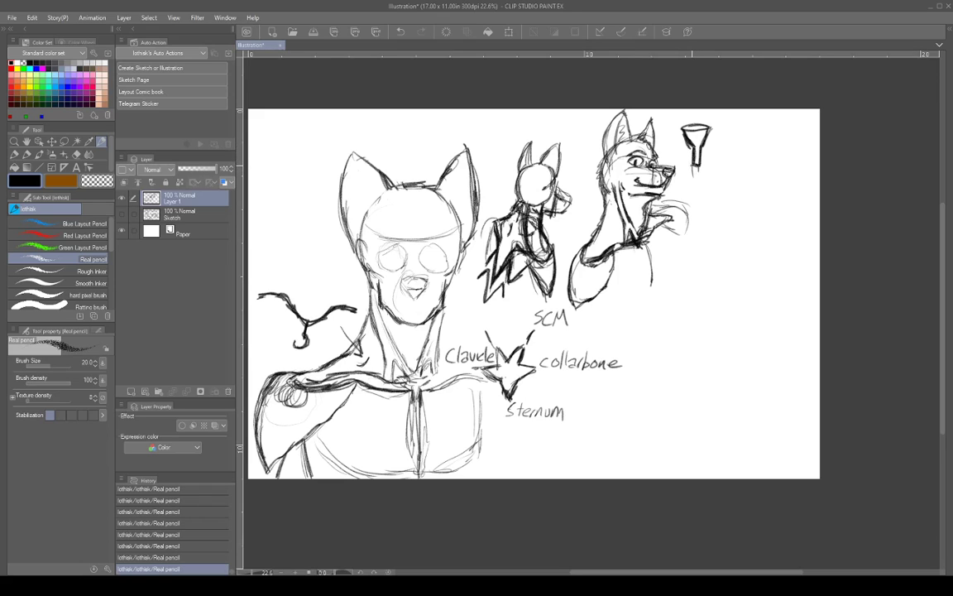
{"action": "left_click_drag", "start_coordinate": [692, 171], "coordinate": [700, 175]}
{"action": "left_click_drag", "start_coordinate": [688, 149], "coordinate": [697, 152]}
Clear the large figure's neck-base junction and redraw the collarbone and sternum lines meeting there
{"action": "left_click_drag", "start_coordinate": [429, 382], "coordinate": [479, 371]}
{"action": "mouse_move", "coordinate": [415, 379]}
{"action": "left_mouse_down"}
{"action": "mouse_move", "coordinate": [408, 409]}
{"action": "mouse_move", "coordinate": [411, 397]}
{"action": "mouse_move", "coordinate": [422, 421]}
{"action": "mouse_move", "coordinate": [423, 407]}
{"action": "left_mouse_up"}
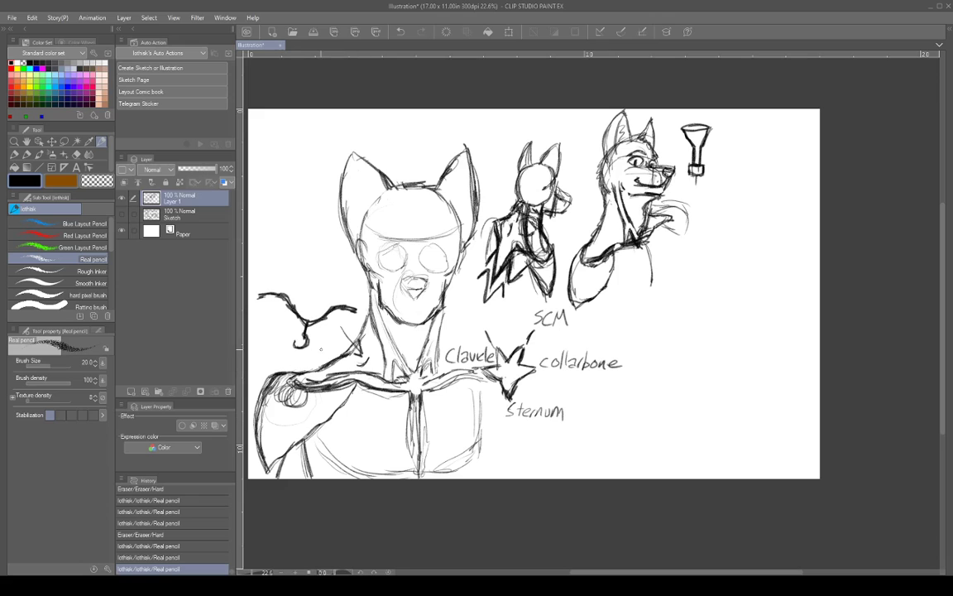
Mark a pivot dot at the large figure's neck base and draw a curved double-headed arrow over its shoulder
{"action": "left_click", "coordinate": [416, 388]}
{"action": "mouse_move", "coordinate": [272, 404]}
{"action": "left_mouse_down"}
{"action": "mouse_move", "coordinate": [284, 353]}
{"action": "mouse_move", "coordinate": [274, 425]}
{"action": "left_mouse_up"}
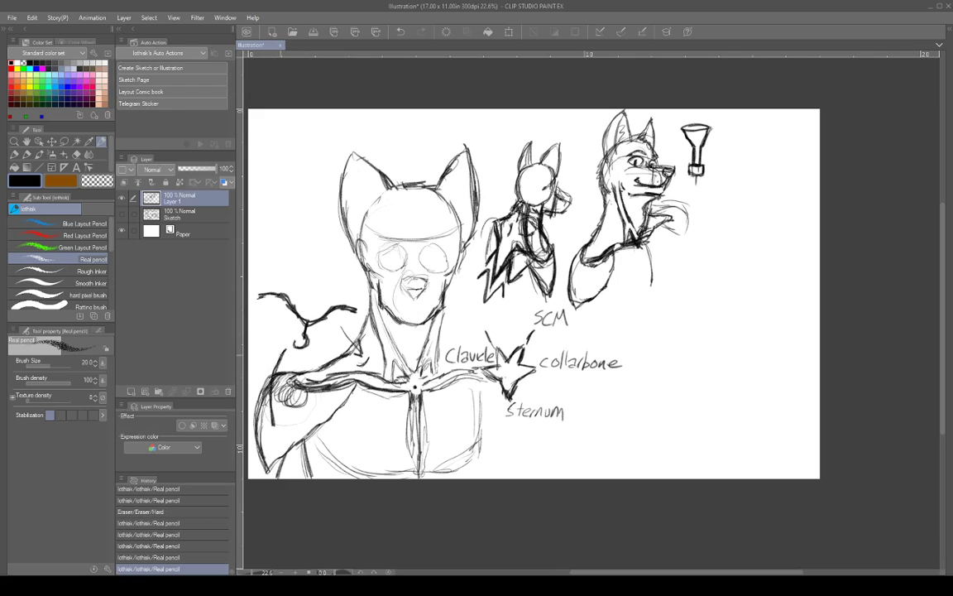
{"action": "mouse_move", "coordinate": [285, 350]}
{"action": "left_mouse_down"}
{"action": "mouse_move", "coordinate": [272, 359]}
{"action": "mouse_move", "coordinate": [285, 350]}
{"action": "left_mouse_up"}
{"action": "mouse_move", "coordinate": [274, 427]}
{"action": "left_mouse_down"}
{"action": "mouse_move", "coordinate": [266, 417]}
{"action": "mouse_move", "coordinate": [274, 427]}
{"action": "mouse_move", "coordinate": [280, 419]}
{"action": "mouse_move", "coordinate": [273, 427]}
{"action": "left_mouse_up"}
{"action": "left_click_drag", "start_coordinate": [274, 427], "coordinate": [276, 373]}
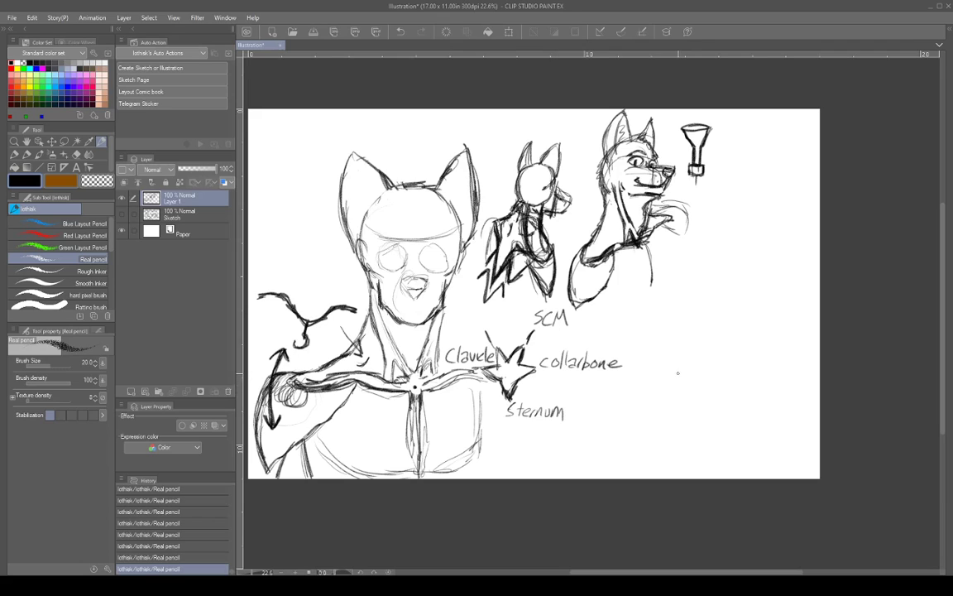
Sketch a small tapered torso with two detached upright arms in the empty area beyond the collarbone label
{"action": "left_click_drag", "start_coordinate": [642, 377], "coordinate": [650, 412]}
{"action": "left_click_drag", "start_coordinate": [639, 348], "coordinate": [633, 390]}
{"action": "mouse_move", "coordinate": [639, 321]}
{"action": "left_mouse_down"}
{"action": "mouse_move", "coordinate": [634, 380]}
{"action": "mouse_move", "coordinate": [657, 308]}
{"action": "mouse_move", "coordinate": [657, 409]}
{"action": "left_mouse_up"}
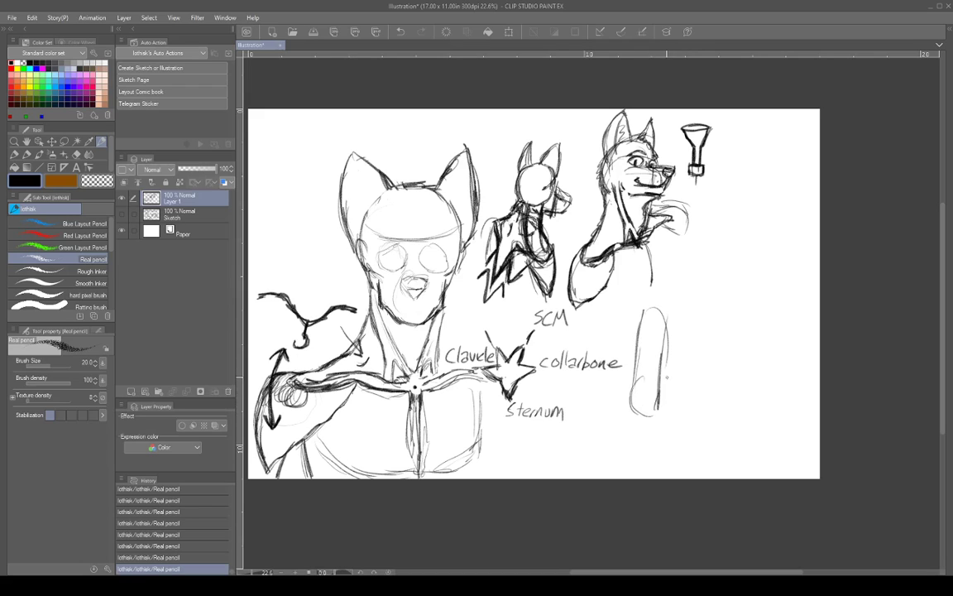
{"action": "mouse_move", "coordinate": [677, 374]}
{"action": "left_mouse_down"}
{"action": "mouse_move", "coordinate": [682, 404]}
{"action": "mouse_move", "coordinate": [665, 423]}
{"action": "mouse_move", "coordinate": [667, 442]}
{"action": "left_mouse_up"}
{"action": "left_click_drag", "start_coordinate": [659, 407], "coordinate": [672, 458]}
{"action": "mouse_move", "coordinate": [666, 384]}
{"action": "left_mouse_down"}
{"action": "mouse_move", "coordinate": [722, 389]}
{"action": "mouse_move", "coordinate": [730, 429]}
{"action": "mouse_move", "coordinate": [719, 449]}
{"action": "mouse_move", "coordinate": [681, 468]}
{"action": "mouse_move", "coordinate": [668, 380]}
{"action": "mouse_move", "coordinate": [717, 378]}
{"action": "mouse_move", "coordinate": [733, 427]}
{"action": "left_mouse_up"}
{"action": "mouse_move", "coordinate": [697, 374]}
{"action": "left_mouse_down"}
{"action": "mouse_move", "coordinate": [700, 449]}
{"action": "mouse_move", "coordinate": [689, 469]}
{"action": "left_mouse_up"}
{"action": "left_click_drag", "start_coordinate": [723, 377], "coordinate": [748, 310]}
{"action": "mouse_move", "coordinate": [748, 310]}
{"action": "left_mouse_down"}
{"action": "mouse_move", "coordinate": [753, 397]}
{"action": "mouse_move", "coordinate": [743, 411]}
{"action": "left_mouse_up"}
{"action": "mouse_move", "coordinate": [722, 376]}
{"action": "left_mouse_down"}
{"action": "mouse_move", "coordinate": [727, 323]}
{"action": "mouse_move", "coordinate": [755, 331]}
{"action": "mouse_move", "coordinate": [755, 368]}
{"action": "left_mouse_up"}
{"action": "mouse_move", "coordinate": [692, 358]}
{"action": "left_mouse_down"}
{"action": "mouse_move", "coordinate": [686, 370]}
{"action": "mouse_move", "coordinate": [712, 380]}
{"action": "left_mouse_up"}
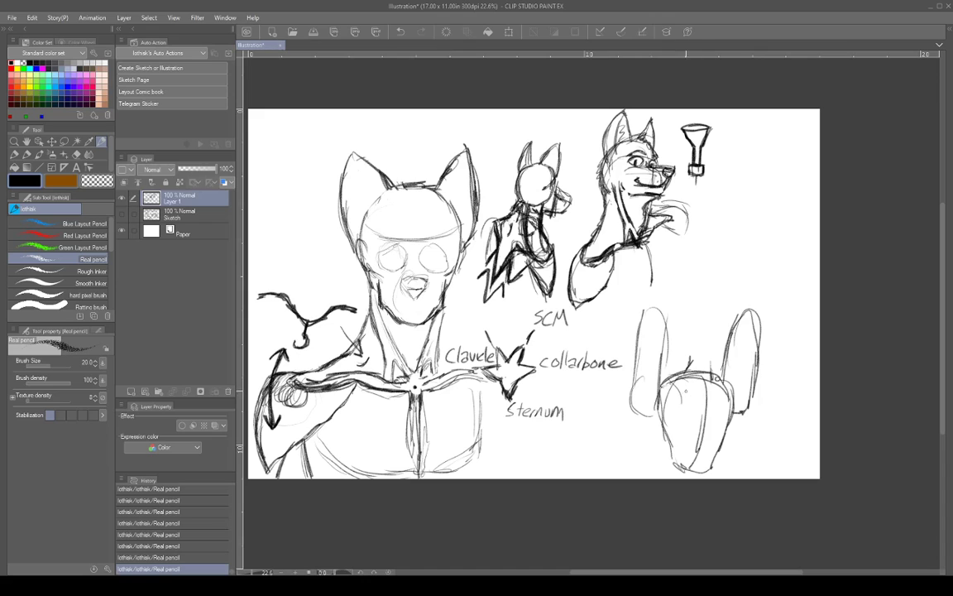
Finish the upright-arm torso's shoulder line and cross the sketch out with a large X
{"action": "mouse_move", "coordinate": [662, 395]}
{"action": "left_mouse_down"}
{"action": "mouse_move", "coordinate": [650, 414]}
{"action": "mouse_move", "coordinate": [661, 398]}
{"action": "mouse_move", "coordinate": [696, 385]}
{"action": "mouse_move", "coordinate": [723, 390]}
{"action": "left_mouse_up"}
{"action": "left_click_drag", "start_coordinate": [625, 325], "coordinate": [773, 454]}
{"action": "left_click_drag", "start_coordinate": [778, 317], "coordinate": [612, 448]}
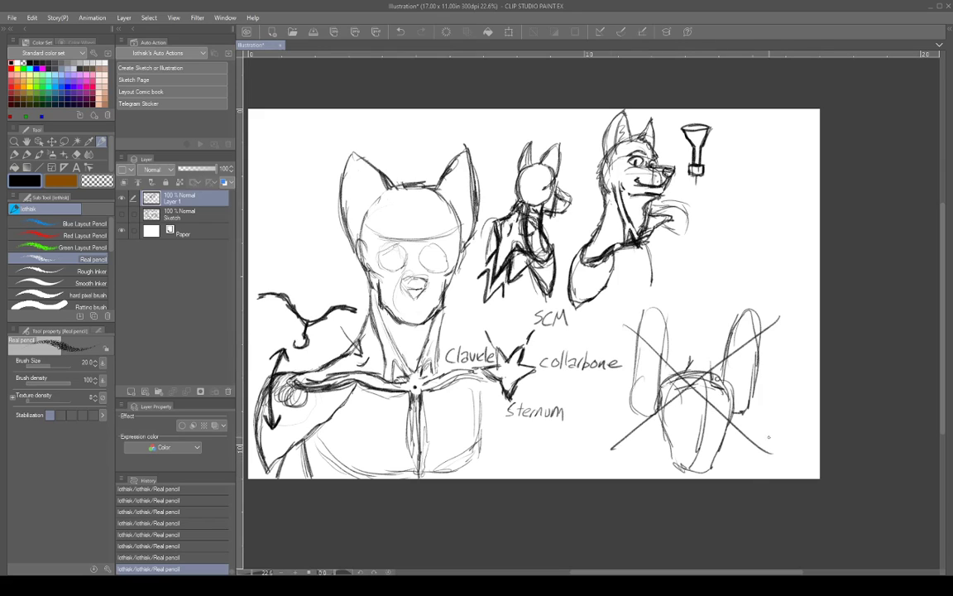
Select the crossed-out torso sketch, scale it down to 60%, place it above the large figure's shoulder in the page corner, and deselect
{"action": "key", "text": "m"}
{"action": "mouse_move", "coordinate": [778, 412]}
{"action": "left_mouse_down"}
{"action": "mouse_move", "coordinate": [776, 468]}
{"action": "mouse_move", "coordinate": [658, 485]}
{"action": "mouse_move", "coordinate": [589, 449]}
{"action": "mouse_move", "coordinate": [630, 372]}
{"action": "mouse_move", "coordinate": [632, 299]}
{"action": "mouse_move", "coordinate": [749, 291]}
{"action": "mouse_move", "coordinate": [807, 340]}
{"action": "mouse_move", "coordinate": [790, 430]}
{"action": "left_mouse_up"}
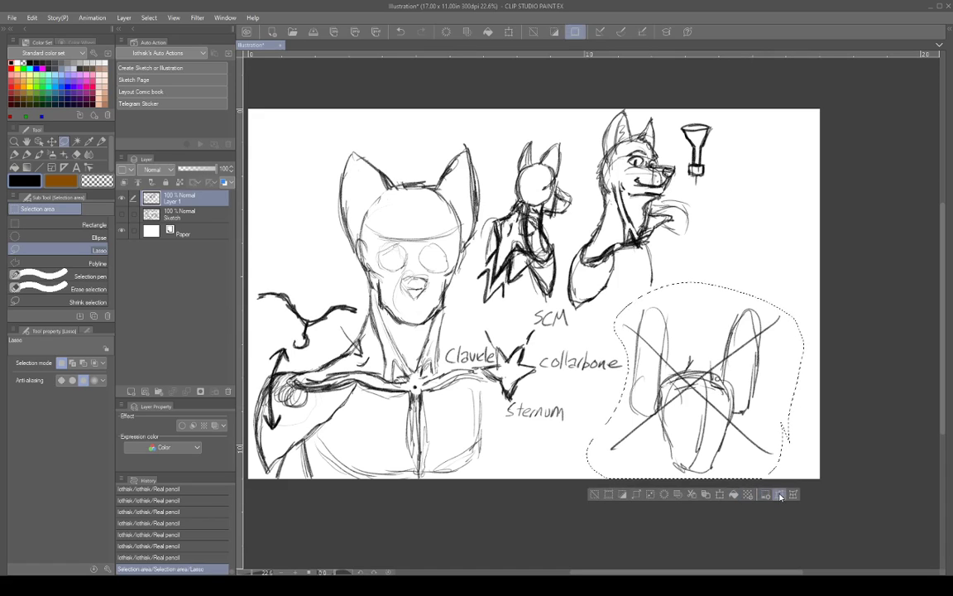
{"action": "left_click", "coordinate": [720, 494]}
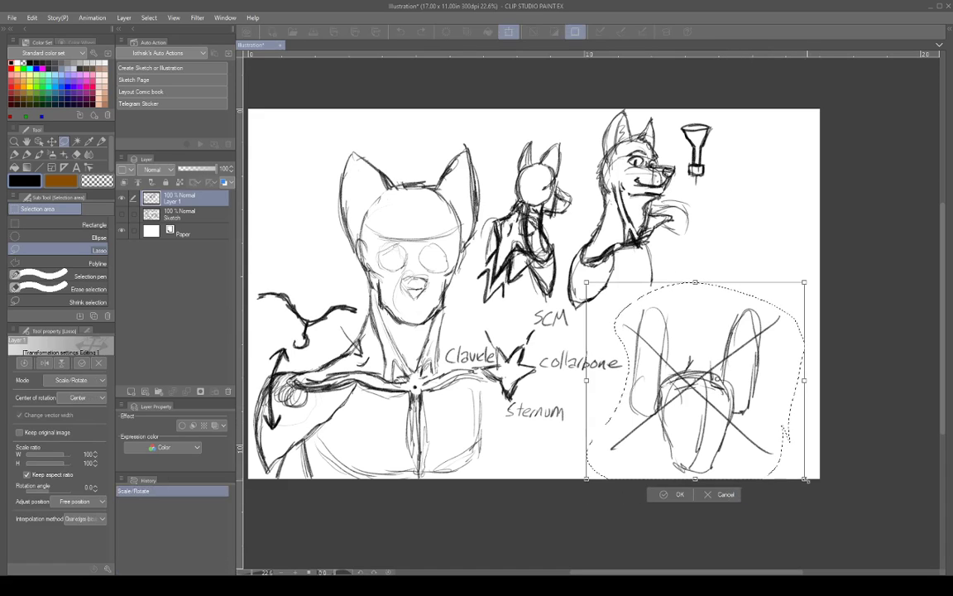
{"action": "left_click_drag", "start_coordinate": [804, 479], "coordinate": [739, 420]}
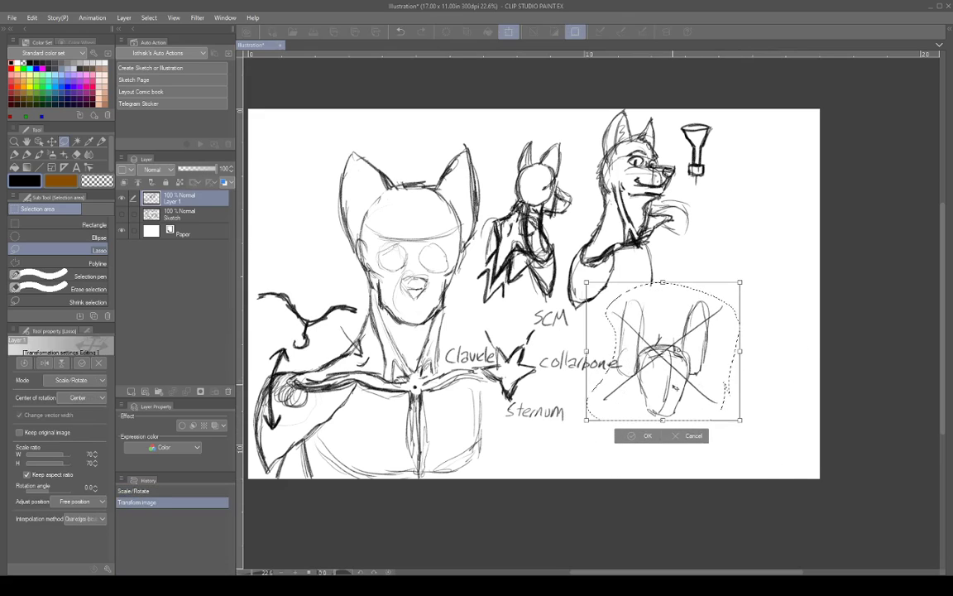
{"action": "mouse_move", "coordinate": [674, 386]}
{"action": "left_mouse_down"}
{"action": "mouse_move", "coordinate": [359, 203]}
{"action": "mouse_move", "coordinate": [315, 239]}
{"action": "mouse_move", "coordinate": [310, 155]}
{"action": "mouse_move", "coordinate": [313, 208]}
{"action": "left_mouse_up"}
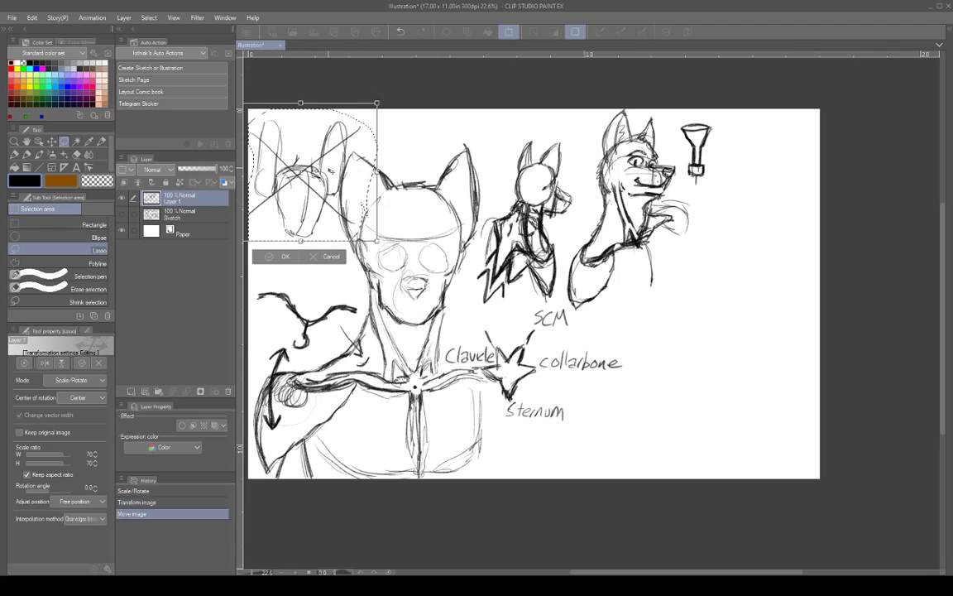
{"action": "left_click_drag", "start_coordinate": [377, 240], "coordinate": [355, 221]}
{"action": "left_click_drag", "start_coordinate": [302, 194], "coordinate": [311, 199]}
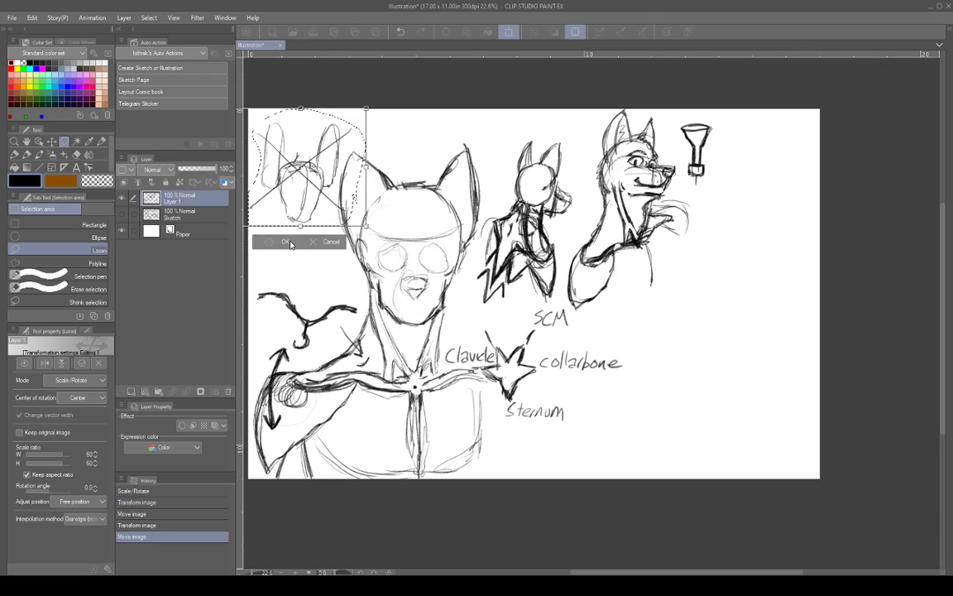
{"action": "left_click", "coordinate": [282, 241]}
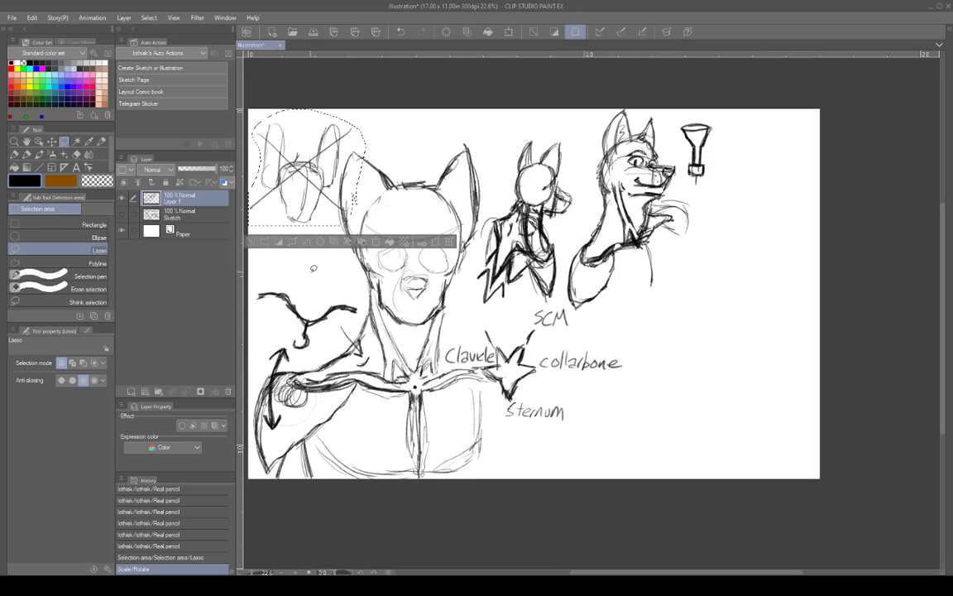
{"action": "key", "text": "ctrl+d"}
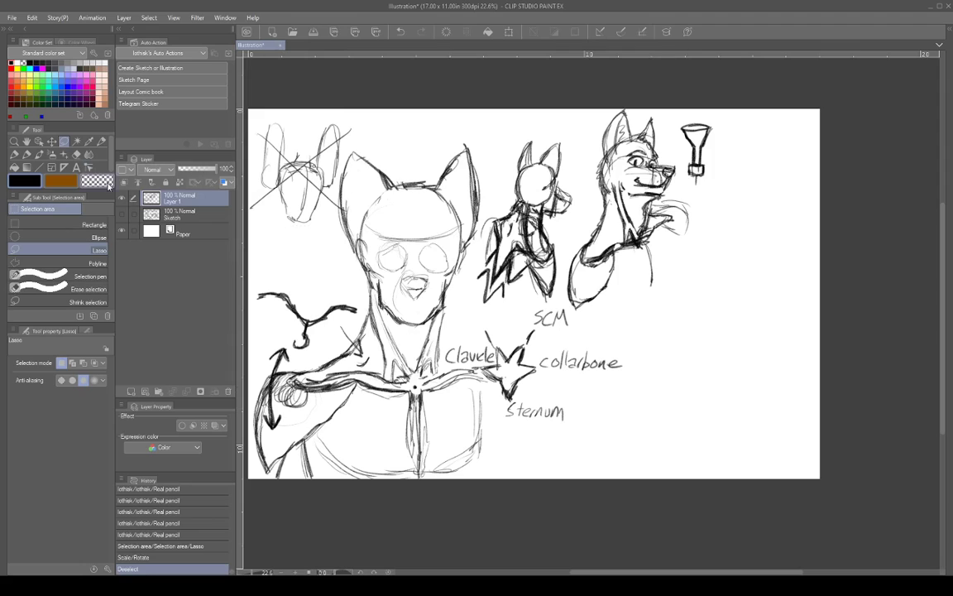
Sketch a boxy rib cage with a vertical centre line in the cleared area using the Real pencil
{"action": "left_click", "coordinate": [101, 141]}
{"action": "left_click", "coordinate": [698, 416]}
{"action": "mouse_move", "coordinate": [683, 364]}
{"action": "left_mouse_down"}
{"action": "mouse_move", "coordinate": [681, 407]}
{"action": "mouse_move", "coordinate": [697, 432]}
{"action": "mouse_move", "coordinate": [728, 428]}
{"action": "mouse_move", "coordinate": [692, 360]}
{"action": "mouse_move", "coordinate": [752, 371]}
{"action": "mouse_move", "coordinate": [749, 417]}
{"action": "left_mouse_up"}
{"action": "mouse_move", "coordinate": [754, 386]}
{"action": "left_mouse_down"}
{"action": "mouse_move", "coordinate": [752, 420]}
{"action": "mouse_move", "coordinate": [718, 435]}
{"action": "left_mouse_up"}
{"action": "mouse_move", "coordinate": [679, 380]}
{"action": "left_mouse_down"}
{"action": "mouse_move", "coordinate": [699, 433]}
{"action": "mouse_move", "coordinate": [732, 440]}
{"action": "left_mouse_up"}
{"action": "left_click_drag", "start_coordinate": [739, 430], "coordinate": [729, 442]}
{"action": "left_click_drag", "start_coordinate": [723, 367], "coordinate": [724, 428]}
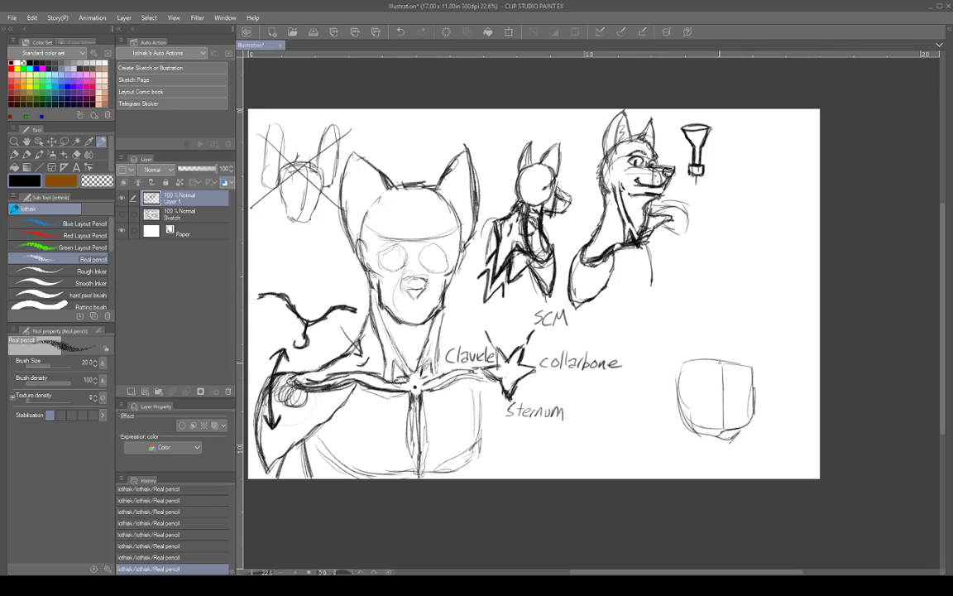
Draw V-shaped raised collarbones with neck lines above the new rib cage, flanked by upward arrows
{"action": "left_click_drag", "start_coordinate": [696, 342], "coordinate": [717, 363]}
{"action": "mouse_move", "coordinate": [684, 343]}
{"action": "left_mouse_down"}
{"action": "mouse_move", "coordinate": [722, 361]}
{"action": "mouse_move", "coordinate": [676, 370]}
{"action": "mouse_move", "coordinate": [683, 359]}
{"action": "mouse_move", "coordinate": [767, 351]}
{"action": "mouse_move", "coordinate": [773, 360]}
{"action": "left_mouse_up"}
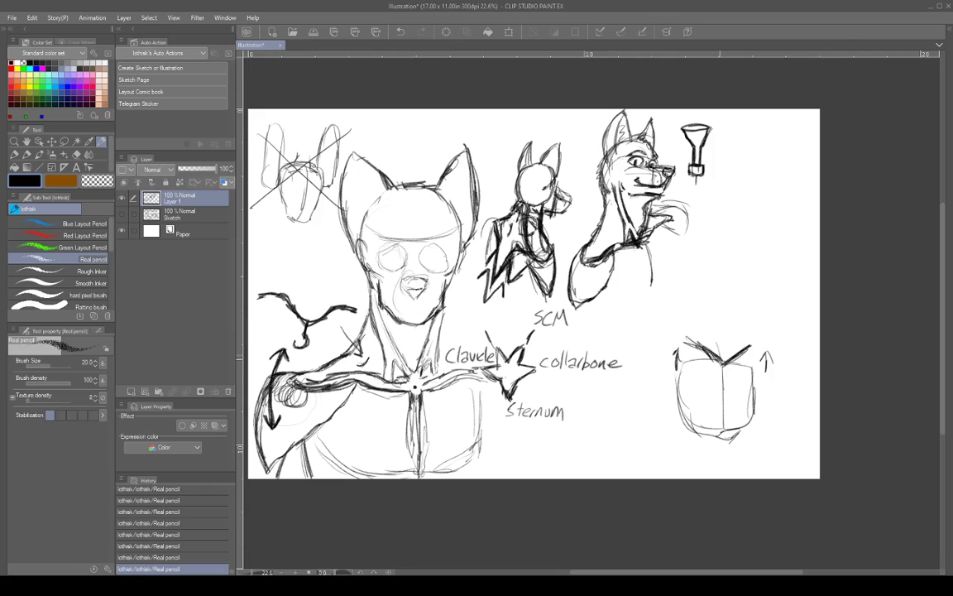
{"action": "mouse_move", "coordinate": [714, 326]}
{"action": "left_mouse_down"}
{"action": "mouse_move", "coordinate": [724, 363]}
{"action": "mouse_move", "coordinate": [711, 322]}
{"action": "mouse_move", "coordinate": [693, 341]}
{"action": "left_mouse_up"}
{"action": "left_click_drag", "start_coordinate": [723, 364], "coordinate": [704, 367]}
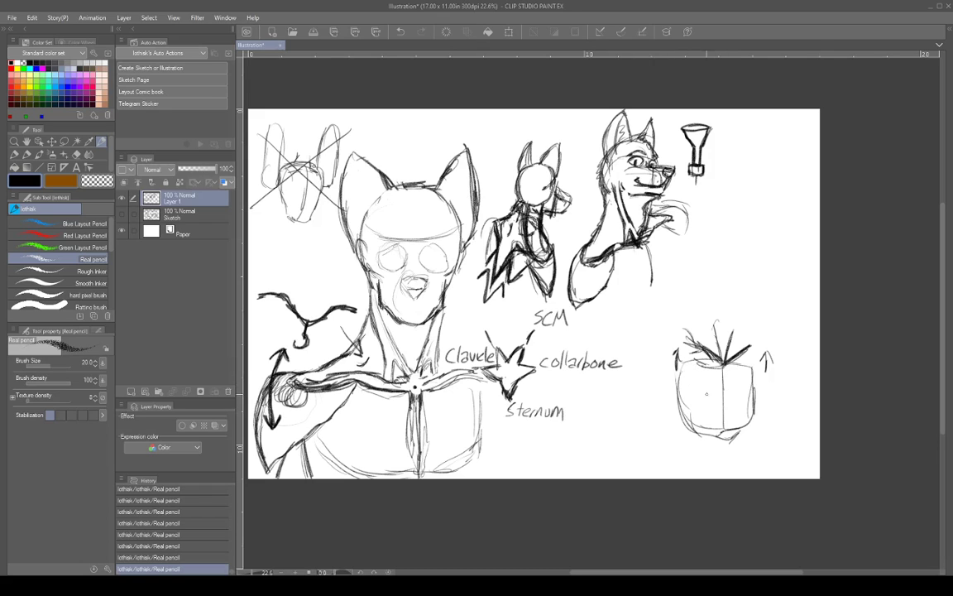
Add the lower chest curve and stretched side muscles to the rib cage, and darken the raised shoulder slopes
{"action": "left_click_drag", "start_coordinate": [691, 399], "coordinate": [734, 409]}
{"action": "left_click_drag", "start_coordinate": [759, 392], "coordinate": [746, 398]}
{"action": "mouse_move", "coordinate": [738, 406]}
{"action": "left_mouse_down"}
{"action": "mouse_move", "coordinate": [762, 364]}
{"action": "mouse_move", "coordinate": [759, 380]}
{"action": "left_mouse_up"}
{"action": "mouse_move", "coordinate": [739, 404]}
{"action": "left_mouse_down"}
{"action": "mouse_move", "coordinate": [764, 367]}
{"action": "mouse_move", "coordinate": [741, 402]}
{"action": "left_mouse_up"}
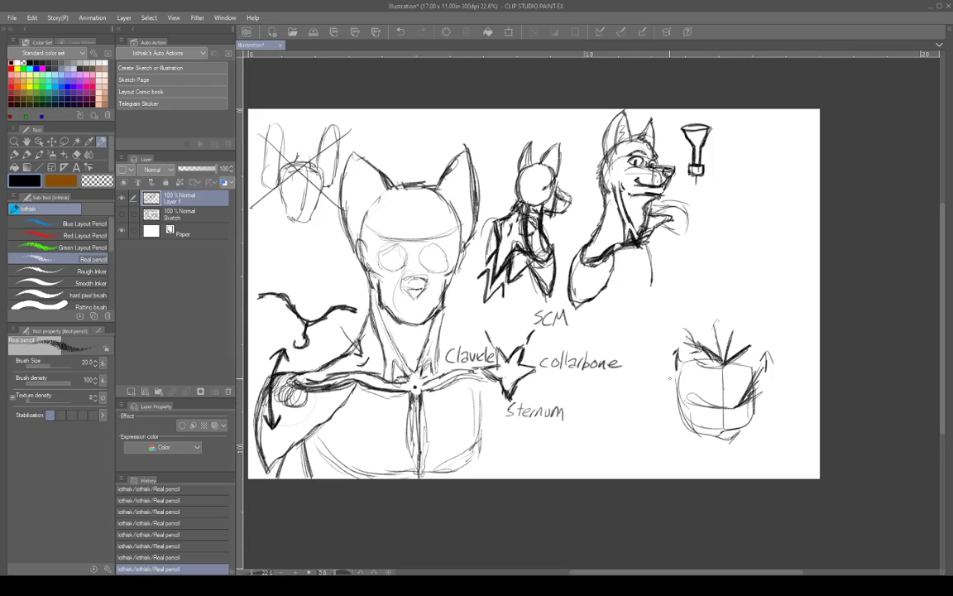
{"action": "left_click_drag", "start_coordinate": [677, 363], "coordinate": [695, 402]}
{"action": "left_click_drag", "start_coordinate": [671, 359], "coordinate": [693, 400]}
{"action": "left_click_drag", "start_coordinate": [675, 356], "coordinate": [684, 382]}
{"action": "left_click_drag", "start_coordinate": [681, 324], "coordinate": [693, 345]}
{"action": "mouse_move", "coordinate": [685, 330]}
{"action": "left_mouse_down"}
{"action": "mouse_move", "coordinate": [695, 347]}
{"action": "mouse_move", "coordinate": [693, 336]}
{"action": "left_mouse_up"}
{"action": "left_click_drag", "start_coordinate": [690, 324], "coordinate": [698, 349]}
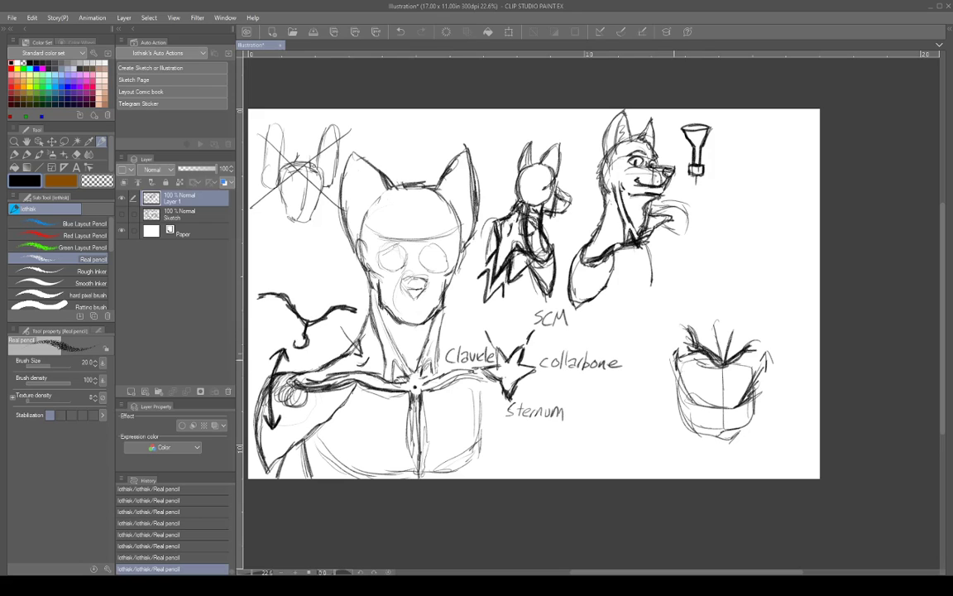
Draw long oval upper arms raised from both shoulders, and add neck muscle lines above the collarbone junction
{"action": "left_click_drag", "start_coordinate": [670, 339], "coordinate": [676, 373]}
{"action": "left_click_drag", "start_coordinate": [766, 364], "coordinate": [757, 391]}
{"action": "mouse_move", "coordinate": [666, 322]}
{"action": "left_mouse_down"}
{"action": "mouse_move", "coordinate": [677, 274]}
{"action": "mouse_move", "coordinate": [686, 329]}
{"action": "mouse_move", "coordinate": [664, 321]}
{"action": "mouse_move", "coordinate": [667, 342]}
{"action": "left_mouse_up"}
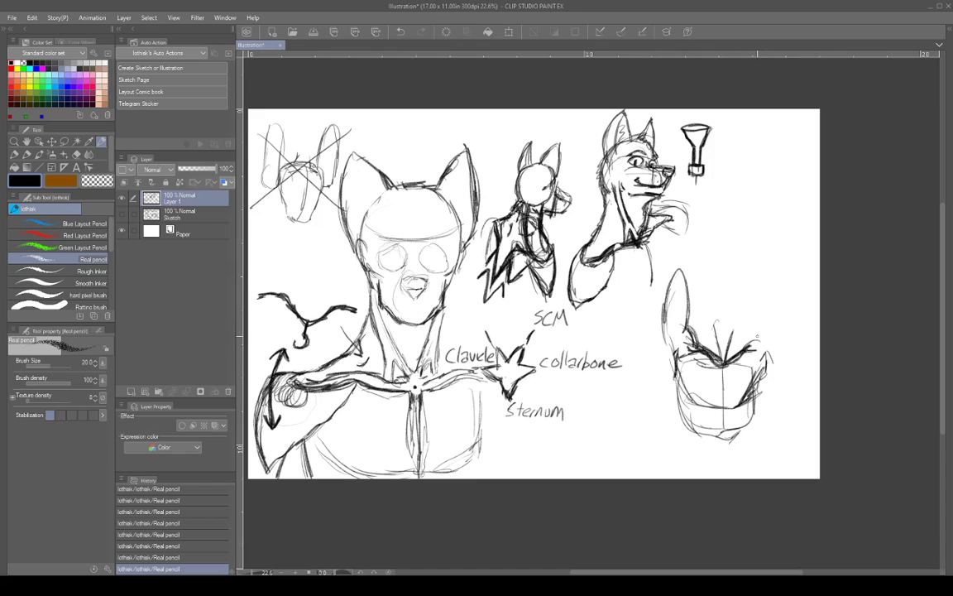
{"action": "mouse_move", "coordinate": [752, 340]}
{"action": "left_mouse_down"}
{"action": "mouse_move", "coordinate": [768, 295]}
{"action": "mouse_move", "coordinate": [767, 356]}
{"action": "left_mouse_up"}
{"action": "left_click_drag", "start_coordinate": [774, 341], "coordinate": [766, 361]}
{"action": "left_click_drag", "start_coordinate": [781, 281], "coordinate": [774, 340]}
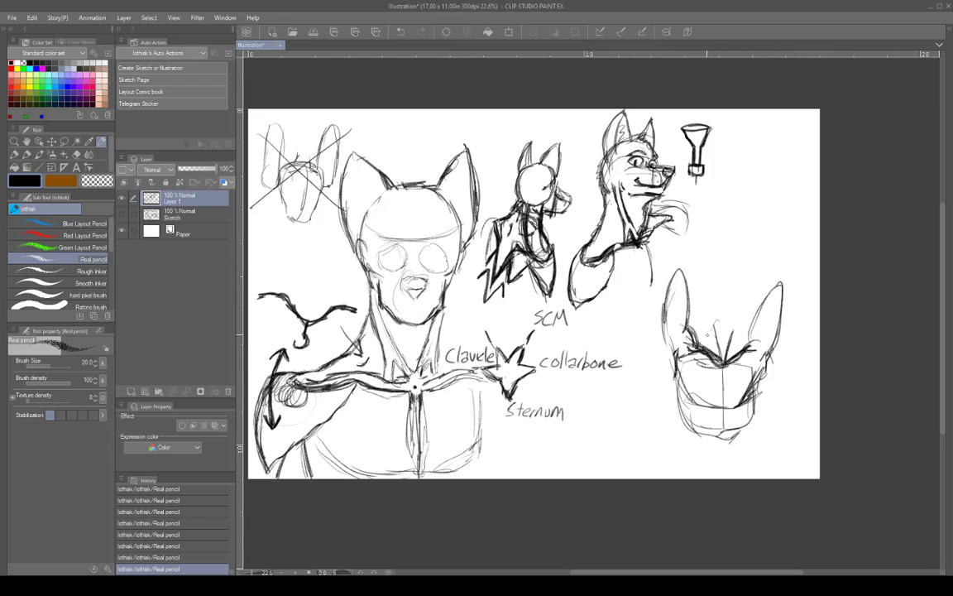
{"action": "mouse_move", "coordinate": [711, 325]}
{"action": "left_mouse_down"}
{"action": "mouse_move", "coordinate": [701, 346]}
{"action": "mouse_move", "coordinate": [734, 352]}
{"action": "mouse_move", "coordinate": [722, 348]}
{"action": "left_mouse_up"}
{"action": "left_click_drag", "start_coordinate": [719, 332], "coordinate": [722, 351]}
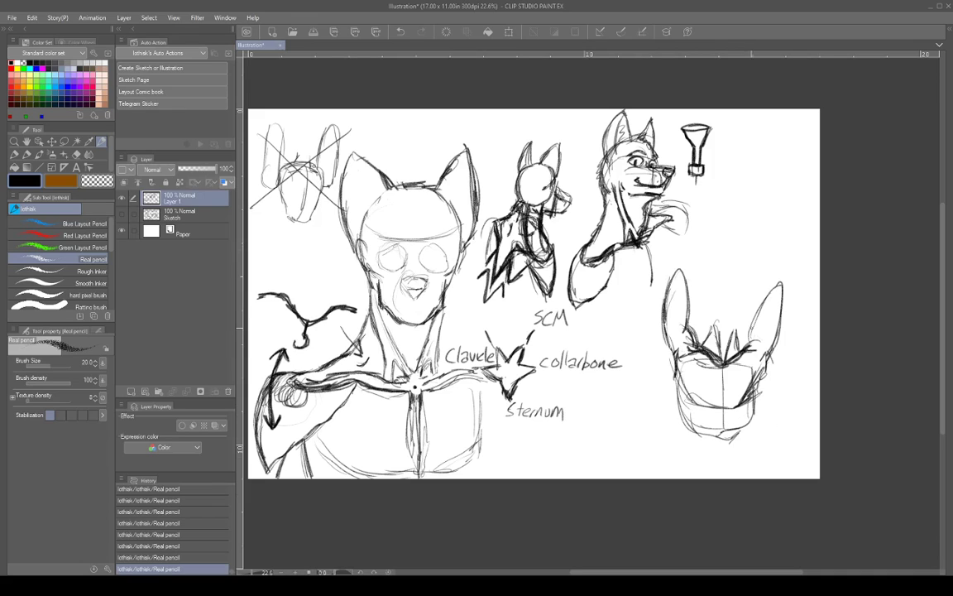
{"action": "mouse_move", "coordinate": [751, 338]}
{"action": "left_mouse_down"}
{"action": "mouse_move", "coordinate": [780, 286]}
{"action": "mouse_move", "coordinate": [769, 356]}
{"action": "left_mouse_up"}
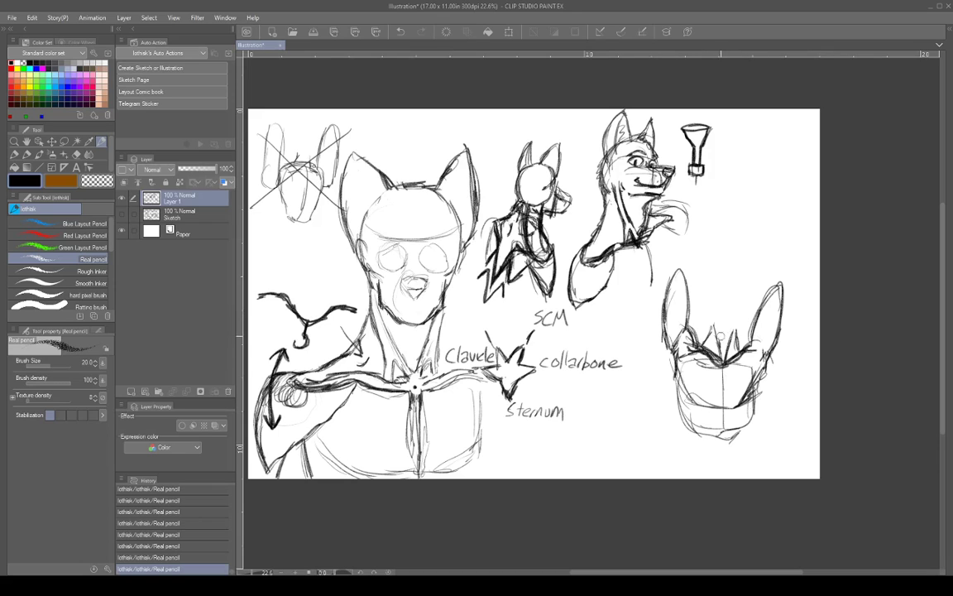
Sketch the raised-arm figure's neck and rounded head between the upper arms
{"action": "mouse_move", "coordinate": [721, 337]}
{"action": "left_mouse_down"}
{"action": "mouse_move", "coordinate": [763, 372]}
{"action": "mouse_move", "coordinate": [710, 406]}
{"action": "left_mouse_up"}
{"action": "mouse_move", "coordinate": [692, 345]}
{"action": "left_mouse_down"}
{"action": "mouse_move", "coordinate": [705, 330]}
{"action": "mouse_move", "coordinate": [718, 346]}
{"action": "mouse_move", "coordinate": [710, 341]}
{"action": "mouse_move", "coordinate": [716, 329]}
{"action": "left_mouse_up"}
{"action": "mouse_move", "coordinate": [712, 327]}
{"action": "left_mouse_down"}
{"action": "mouse_move", "coordinate": [701, 297]}
{"action": "mouse_move", "coordinate": [709, 287]}
{"action": "left_mouse_up"}
{"action": "mouse_move", "coordinate": [709, 324]}
{"action": "left_mouse_down"}
{"action": "mouse_move", "coordinate": [707, 296]}
{"action": "mouse_move", "coordinate": [744, 299]}
{"action": "mouse_move", "coordinate": [742, 327]}
{"action": "mouse_move", "coordinate": [729, 283]}
{"action": "mouse_move", "coordinate": [710, 287]}
{"action": "mouse_move", "coordinate": [704, 315]}
{"action": "mouse_move", "coordinate": [732, 289]}
{"action": "mouse_move", "coordinate": [739, 331]}
{"action": "left_mouse_up"}
{"action": "mouse_move", "coordinate": [738, 305]}
{"action": "left_mouse_down"}
{"action": "mouse_move", "coordinate": [731, 295]}
{"action": "mouse_move", "coordinate": [717, 321]}
{"action": "left_mouse_up"}
{"action": "mouse_move", "coordinate": [725, 298]}
{"action": "left_mouse_down"}
{"action": "mouse_move", "coordinate": [706, 329]}
{"action": "mouse_move", "coordinate": [736, 292]}
{"action": "mouse_move", "coordinate": [741, 301]}
{"action": "mouse_move", "coordinate": [725, 288]}
{"action": "mouse_move", "coordinate": [712, 313]}
{"action": "left_mouse_up"}
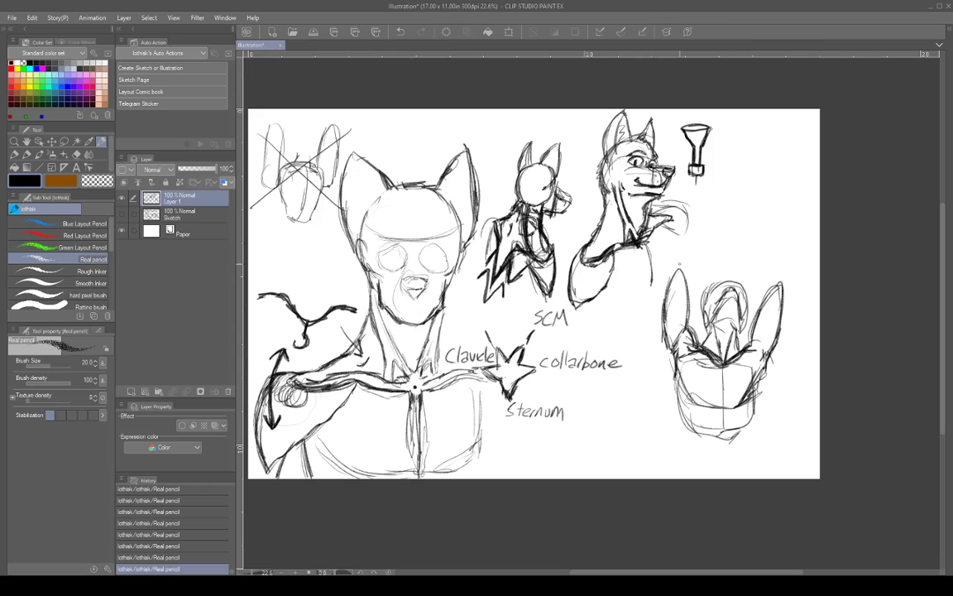
Draw forearms reaching upward from both raised upper arms
{"action": "left_click_drag", "start_coordinate": [675, 263], "coordinate": [688, 234]}
{"action": "mouse_move", "coordinate": [671, 273]}
{"action": "left_mouse_down"}
{"action": "mouse_move", "coordinate": [673, 241]}
{"action": "mouse_move", "coordinate": [697, 259]}
{"action": "left_mouse_up"}
{"action": "mouse_move", "coordinate": [689, 284]}
{"action": "left_mouse_down"}
{"action": "mouse_move", "coordinate": [698, 260]}
{"action": "mouse_move", "coordinate": [672, 273]}
{"action": "mouse_move", "coordinate": [678, 248]}
{"action": "left_mouse_up"}
{"action": "left_click_drag", "start_coordinate": [672, 253], "coordinate": [693, 219]}
{"action": "mouse_move", "coordinate": [672, 245]}
{"action": "left_mouse_down"}
{"action": "mouse_move", "coordinate": [700, 200]}
{"action": "mouse_move", "coordinate": [704, 249]}
{"action": "left_mouse_up"}
{"action": "left_click_drag", "start_coordinate": [703, 215], "coordinate": [700, 248]}
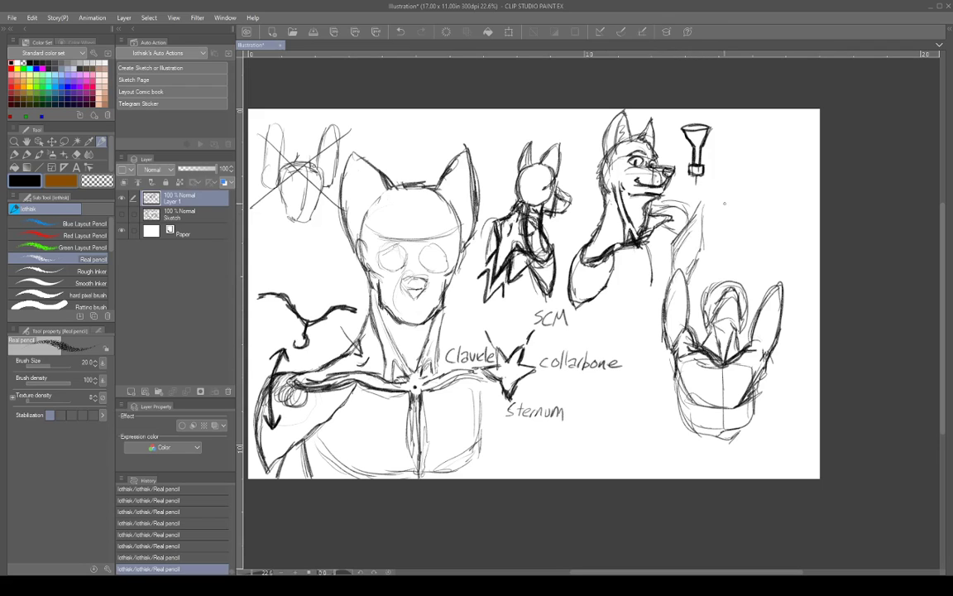
{"action": "mouse_move", "coordinate": [765, 286]}
{"action": "left_mouse_down"}
{"action": "mouse_move", "coordinate": [769, 261]}
{"action": "mouse_move", "coordinate": [767, 289]}
{"action": "mouse_move", "coordinate": [794, 279]}
{"action": "mouse_move", "coordinate": [781, 231]}
{"action": "left_mouse_up"}
{"action": "mouse_move", "coordinate": [791, 274]}
{"action": "left_mouse_down"}
{"action": "mouse_move", "coordinate": [793, 230]}
{"action": "mouse_move", "coordinate": [792, 276]}
{"action": "left_mouse_up"}
{"action": "left_click_drag", "start_coordinate": [794, 251], "coordinate": [789, 295]}
{"action": "mouse_move", "coordinate": [793, 275]}
{"action": "left_mouse_down"}
{"action": "mouse_move", "coordinate": [793, 228]}
{"action": "mouse_move", "coordinate": [792, 256]}
{"action": "left_mouse_up"}
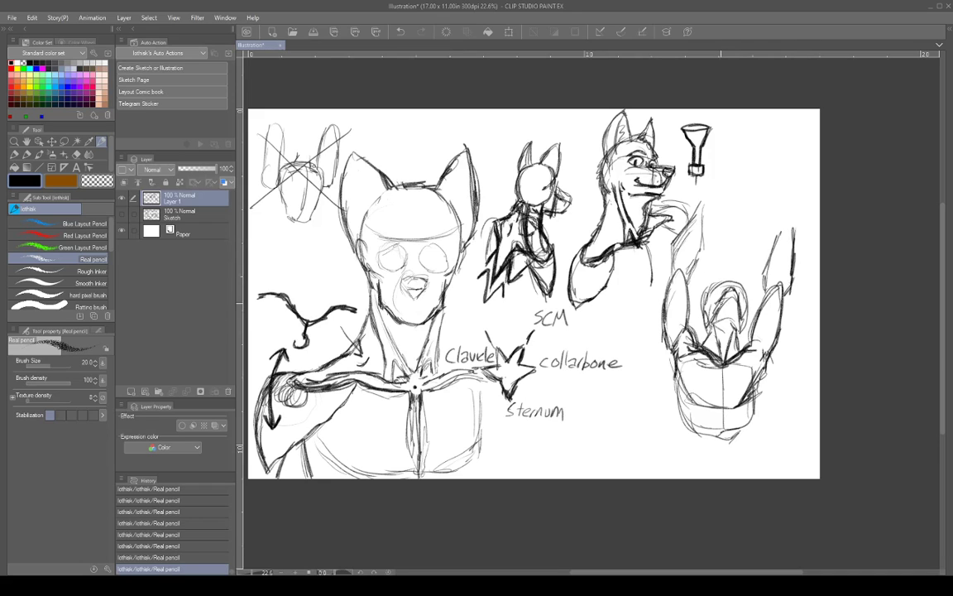
Reshape the raised-arm figure's head outline and add two ears
{"action": "left_click_drag", "start_coordinate": [723, 301], "coordinate": [703, 340]}
{"action": "mouse_move", "coordinate": [706, 293]}
{"action": "left_mouse_down"}
{"action": "mouse_move", "coordinate": [704, 319]}
{"action": "mouse_move", "coordinate": [709, 279]}
{"action": "mouse_move", "coordinate": [718, 281]}
{"action": "mouse_move", "coordinate": [711, 278]}
{"action": "mouse_move", "coordinate": [706, 312]}
{"action": "mouse_move", "coordinate": [739, 288]}
{"action": "mouse_move", "coordinate": [747, 312]}
{"action": "mouse_move", "coordinate": [753, 279]}
{"action": "left_mouse_up"}
{"action": "left_click_drag", "start_coordinate": [753, 279], "coordinate": [747, 316]}
{"action": "mouse_move", "coordinate": [752, 294]}
{"action": "left_mouse_down"}
{"action": "mouse_move", "coordinate": [745, 317]}
{"action": "mouse_move", "coordinate": [749, 297]}
{"action": "left_mouse_up"}
{"action": "left_click_drag", "start_coordinate": [750, 281], "coordinate": [743, 288]}
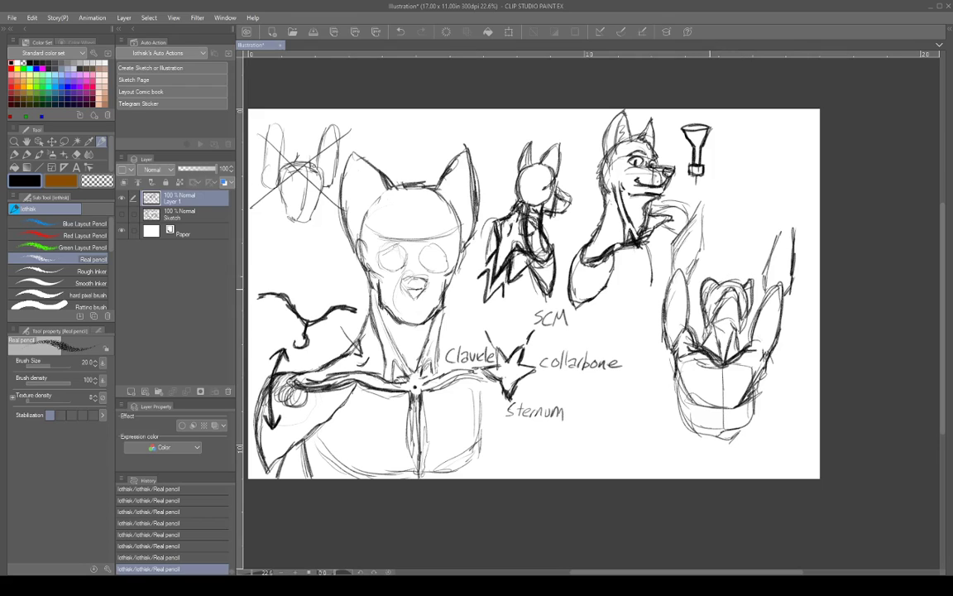
Darken the raised-arm figure's ears and draw its eyes, nose and muzzle
{"action": "left_click_drag", "start_coordinate": [645, 253], "coordinate": [633, 284]}
{"action": "mouse_move", "coordinate": [715, 275]}
{"action": "left_mouse_down"}
{"action": "mouse_move", "coordinate": [706, 286]}
{"action": "mouse_move", "coordinate": [732, 281]}
{"action": "mouse_move", "coordinate": [742, 289]}
{"action": "mouse_move", "coordinate": [715, 296]}
{"action": "left_mouse_up"}
{"action": "left_click_drag", "start_coordinate": [725, 285], "coordinate": [716, 294]}
{"action": "mouse_move", "coordinate": [654, 256]}
{"action": "left_mouse_down"}
{"action": "mouse_move", "coordinate": [646, 264]}
{"action": "mouse_move", "coordinate": [664, 266]}
{"action": "mouse_move", "coordinate": [652, 264]}
{"action": "left_mouse_up"}
{"action": "mouse_move", "coordinate": [657, 257]}
{"action": "left_mouse_down"}
{"action": "mouse_move", "coordinate": [647, 267]}
{"action": "mouse_move", "coordinate": [660, 265]}
{"action": "left_mouse_up"}
{"action": "left_click_drag", "start_coordinate": [670, 255], "coordinate": [649, 266]}
{"action": "left_click_drag", "start_coordinate": [661, 254], "coordinate": [649, 266]}
{"action": "mouse_move", "coordinate": [664, 255]}
{"action": "left_mouse_down"}
{"action": "mouse_move", "coordinate": [653, 260]}
{"action": "mouse_move", "coordinate": [664, 272]}
{"action": "left_mouse_up"}
{"action": "left_click_drag", "start_coordinate": [724, 292], "coordinate": [721, 305]}
{"action": "mouse_move", "coordinate": [653, 275]}
{"action": "left_mouse_down"}
{"action": "mouse_move", "coordinate": [647, 282]}
{"action": "mouse_move", "coordinate": [658, 284]}
{"action": "left_mouse_up"}
{"action": "mouse_move", "coordinate": [733, 297]}
{"action": "left_mouse_down"}
{"action": "mouse_move", "coordinate": [738, 312]}
{"action": "mouse_move", "coordinate": [724, 316]}
{"action": "mouse_move", "coordinate": [736, 312]}
{"action": "mouse_move", "coordinate": [727, 323]}
{"action": "mouse_move", "coordinate": [736, 321]}
{"action": "left_mouse_up"}
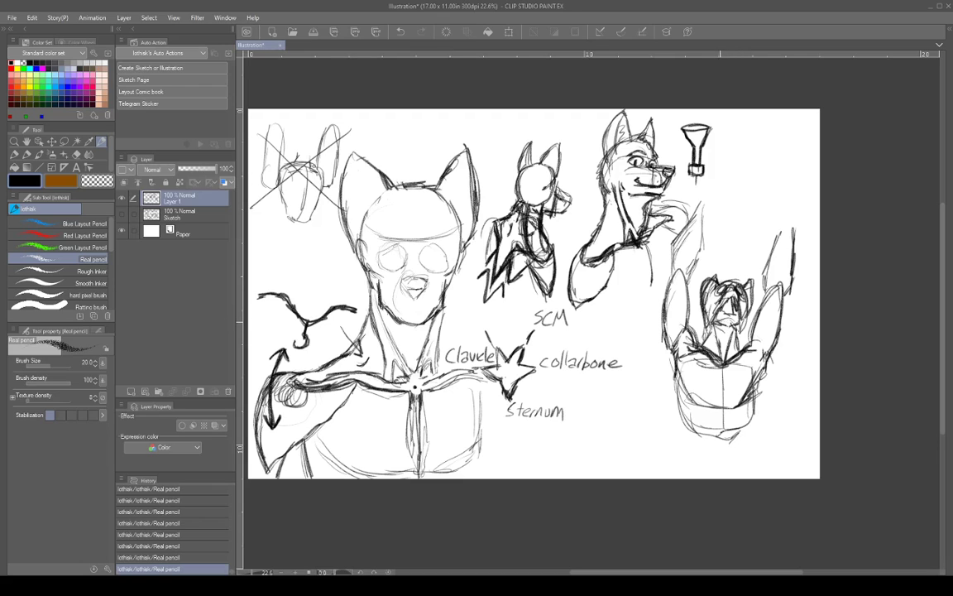
Sketch a curved S-shaped band beside the funnel-shaped object
{"action": "mouse_move", "coordinate": [664, 285]}
{"action": "left_mouse_down"}
{"action": "mouse_move", "coordinate": [646, 291]}
{"action": "mouse_move", "coordinate": [655, 292]}
{"action": "left_mouse_up"}
{"action": "mouse_move", "coordinate": [756, 148]}
{"action": "left_mouse_down"}
{"action": "mouse_move", "coordinate": [732, 219]}
{"action": "mouse_move", "coordinate": [756, 161]}
{"action": "mouse_move", "coordinate": [733, 215]}
{"action": "left_mouse_up"}
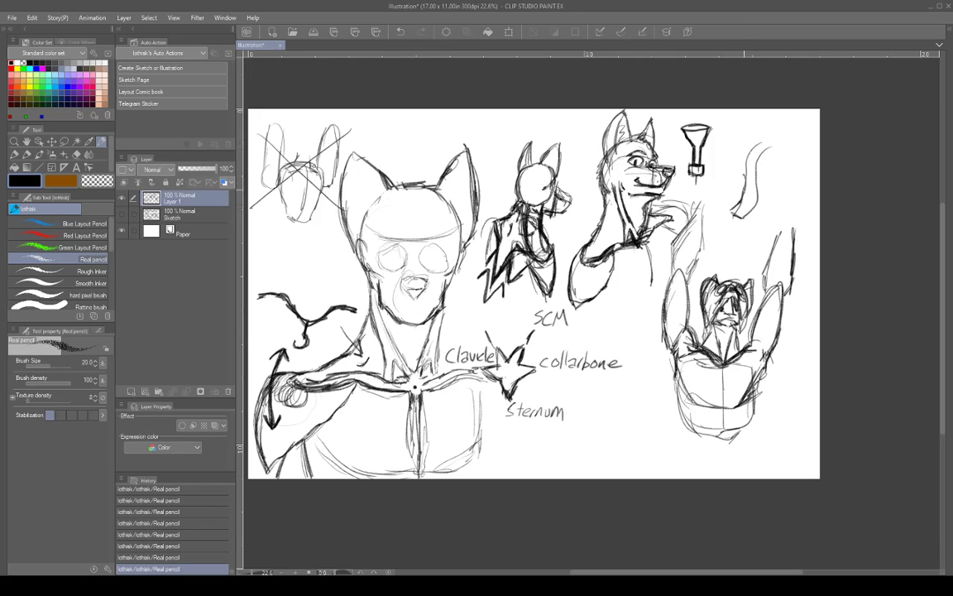
{"action": "mouse_move", "coordinate": [743, 166]}
{"action": "left_mouse_down"}
{"action": "mouse_move", "coordinate": [761, 142]}
{"action": "mouse_move", "coordinate": [770, 159]}
{"action": "mouse_move", "coordinate": [740, 219]}
{"action": "mouse_move", "coordinate": [756, 155]}
{"action": "left_mouse_up"}
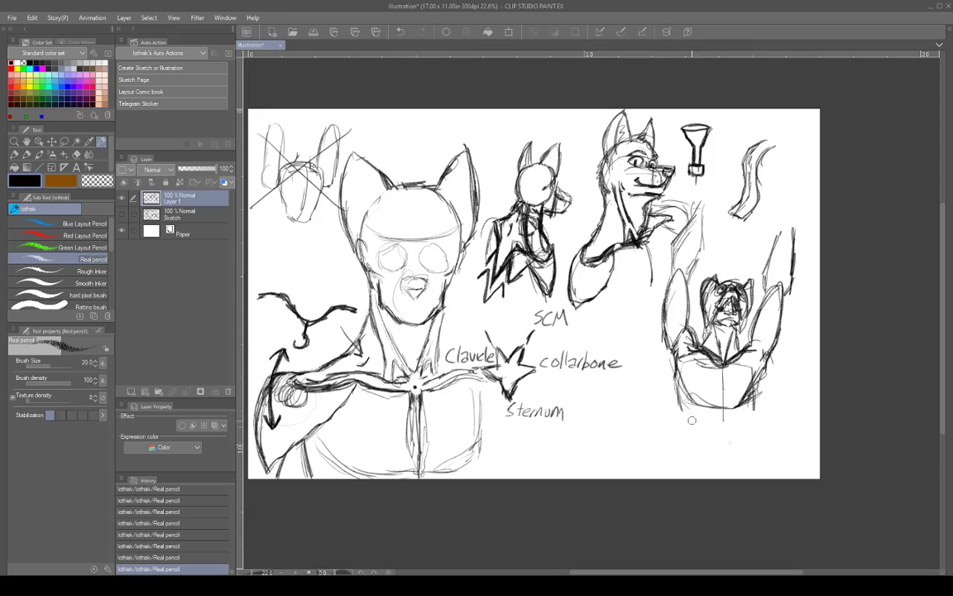
Erase the rib cage lines below the raised-arm figure's lower chest curve
{"action": "left_click_drag", "start_coordinate": [691, 418], "coordinate": [695, 421]}
{"action": "left_click_drag", "start_coordinate": [427, 361], "coordinate": [417, 370]}
{"action": "mouse_move", "coordinate": [686, 361]}
{"action": "left_mouse_down"}
{"action": "mouse_move", "coordinate": [695, 340]}
{"action": "mouse_move", "coordinate": [674, 385]}
{"action": "mouse_move", "coordinate": [680, 399]}
{"action": "left_mouse_up"}
{"action": "left_click_drag", "start_coordinate": [728, 426], "coordinate": [728, 463]}
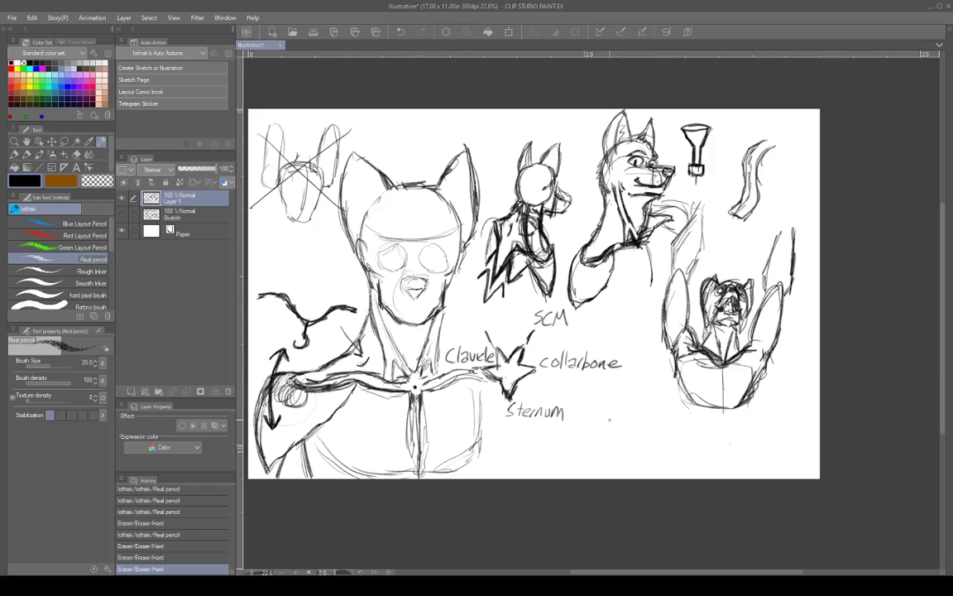
Sketch a small side-view figure below the collarbone label with a round head, circular rib cage, shoulder and straight forward arm line
{"action": "mouse_move", "coordinate": [622, 391]}
{"action": "left_mouse_down"}
{"action": "mouse_move", "coordinate": [610, 407]}
{"action": "mouse_move", "coordinate": [630, 406]}
{"action": "mouse_move", "coordinate": [621, 390]}
{"action": "left_mouse_up"}
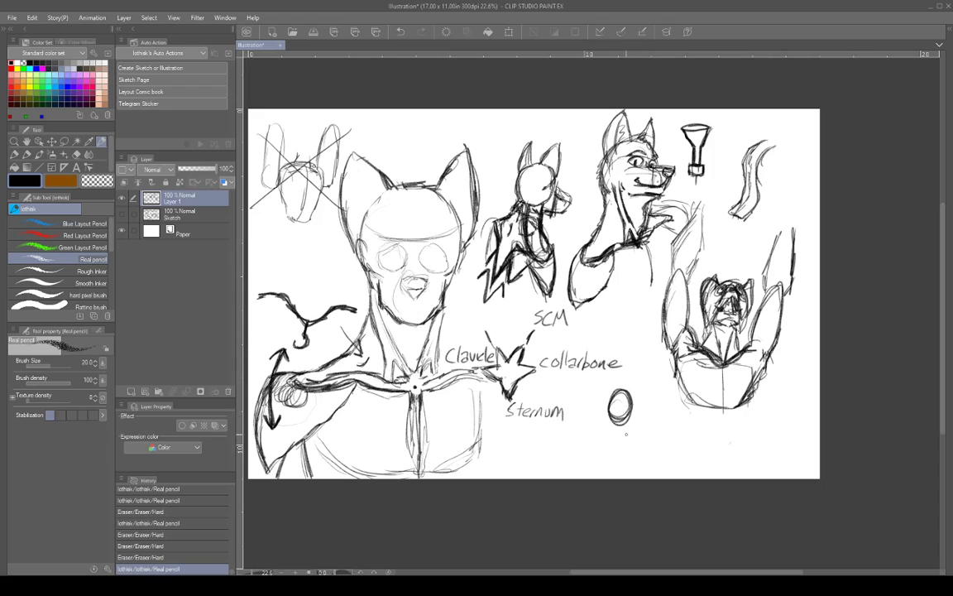
{"action": "mouse_move", "coordinate": [619, 433]}
{"action": "left_mouse_down"}
{"action": "mouse_move", "coordinate": [613, 465]}
{"action": "mouse_move", "coordinate": [630, 468]}
{"action": "mouse_move", "coordinate": [638, 443]}
{"action": "mouse_move", "coordinate": [629, 431]}
{"action": "mouse_move", "coordinate": [638, 453]}
{"action": "left_mouse_up"}
{"action": "mouse_move", "coordinate": [610, 436]}
{"action": "left_mouse_down"}
{"action": "mouse_move", "coordinate": [636, 438]}
{"action": "mouse_move", "coordinate": [604, 453]}
{"action": "mouse_move", "coordinate": [635, 460]}
{"action": "mouse_move", "coordinate": [647, 428]}
{"action": "mouse_move", "coordinate": [669, 427]}
{"action": "mouse_move", "coordinate": [634, 436]}
{"action": "left_mouse_up"}
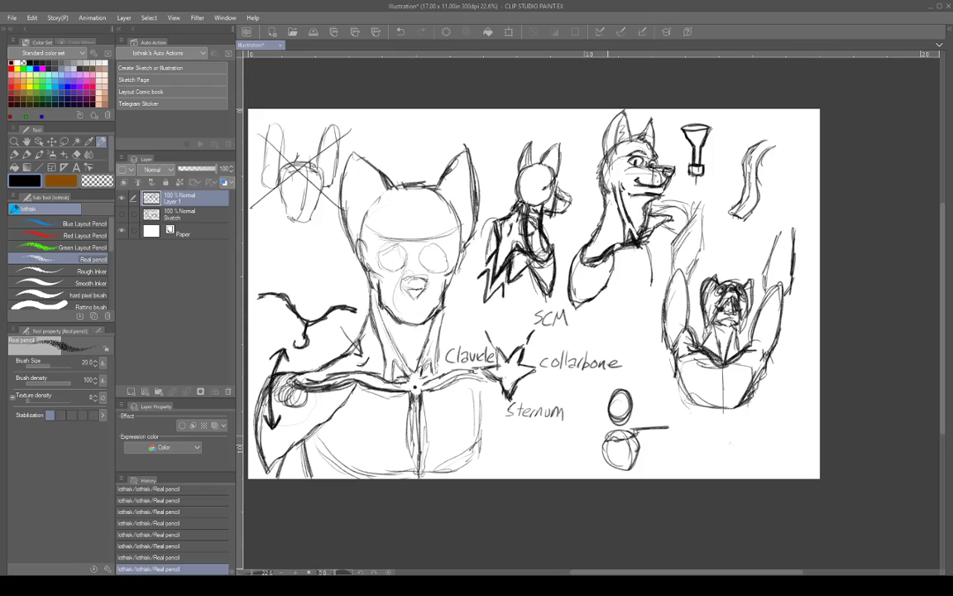
{"action": "mouse_move", "coordinate": [609, 434]}
{"action": "left_mouse_down"}
{"action": "mouse_move", "coordinate": [601, 443]}
{"action": "mouse_move", "coordinate": [668, 427]}
{"action": "left_mouse_up"}
{"action": "mouse_move", "coordinate": [626, 400]}
{"action": "left_mouse_down"}
{"action": "mouse_move", "coordinate": [626, 418]}
{"action": "mouse_move", "coordinate": [625, 389]}
{"action": "mouse_move", "coordinate": [626, 425]}
{"action": "left_mouse_up"}
{"action": "mouse_move", "coordinate": [630, 396]}
{"action": "left_mouse_down"}
{"action": "mouse_move", "coordinate": [619, 407]}
{"action": "mouse_move", "coordinate": [631, 397]}
{"action": "mouse_move", "coordinate": [645, 417]}
{"action": "mouse_move", "coordinate": [607, 430]}
{"action": "left_mouse_up"}
{"action": "mouse_move", "coordinate": [612, 429]}
{"action": "left_mouse_down"}
{"action": "mouse_move", "coordinate": [601, 434]}
{"action": "mouse_move", "coordinate": [669, 426]}
{"action": "mouse_move", "coordinate": [643, 412]}
{"action": "mouse_move", "coordinate": [644, 423]}
{"action": "left_mouse_up"}
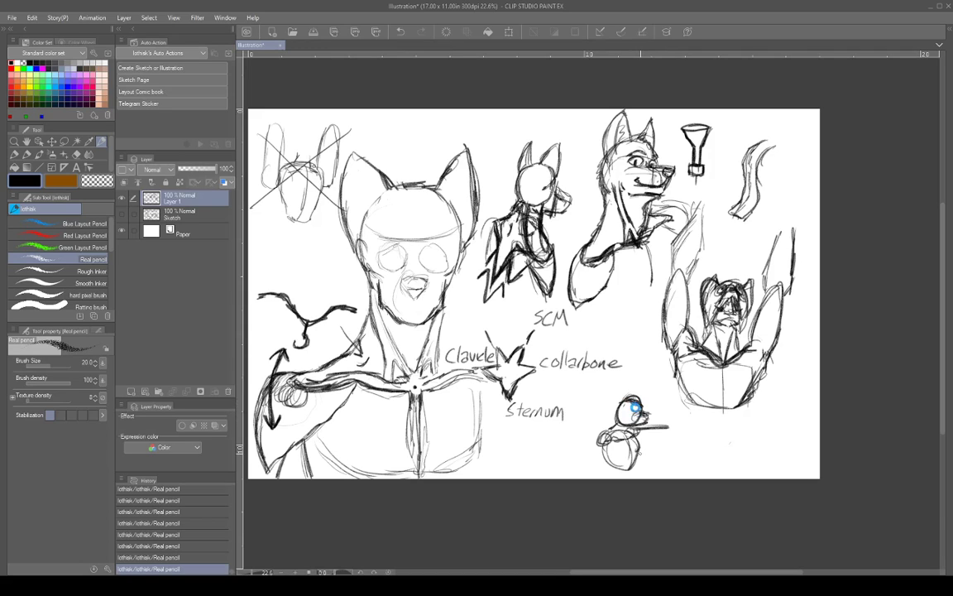
Clean up the small side-view figure's head, and add pointed ears and a sloping back line
{"action": "mouse_move", "coordinate": [638, 404]}
{"action": "left_mouse_down"}
{"action": "mouse_move", "coordinate": [623, 402]}
{"action": "mouse_move", "coordinate": [640, 421]}
{"action": "left_mouse_up"}
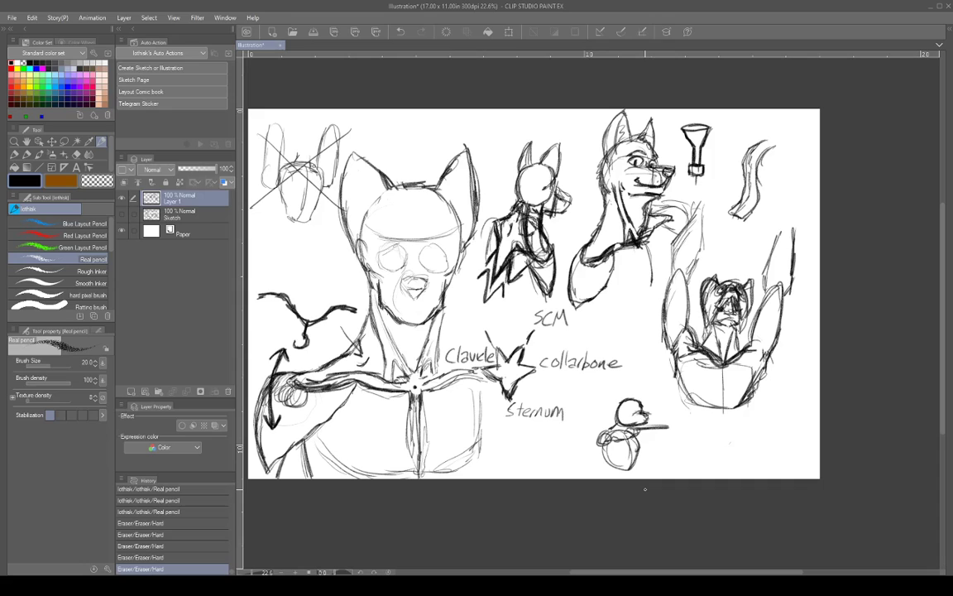
{"action": "mouse_move", "coordinate": [602, 438]}
{"action": "left_mouse_down"}
{"action": "mouse_move", "coordinate": [589, 466]}
{"action": "mouse_move", "coordinate": [613, 468]}
{"action": "left_mouse_up"}
{"action": "mouse_move", "coordinate": [622, 404]}
{"action": "left_mouse_down"}
{"action": "mouse_move", "coordinate": [631, 386]}
{"action": "mouse_move", "coordinate": [641, 402]}
{"action": "left_mouse_up"}
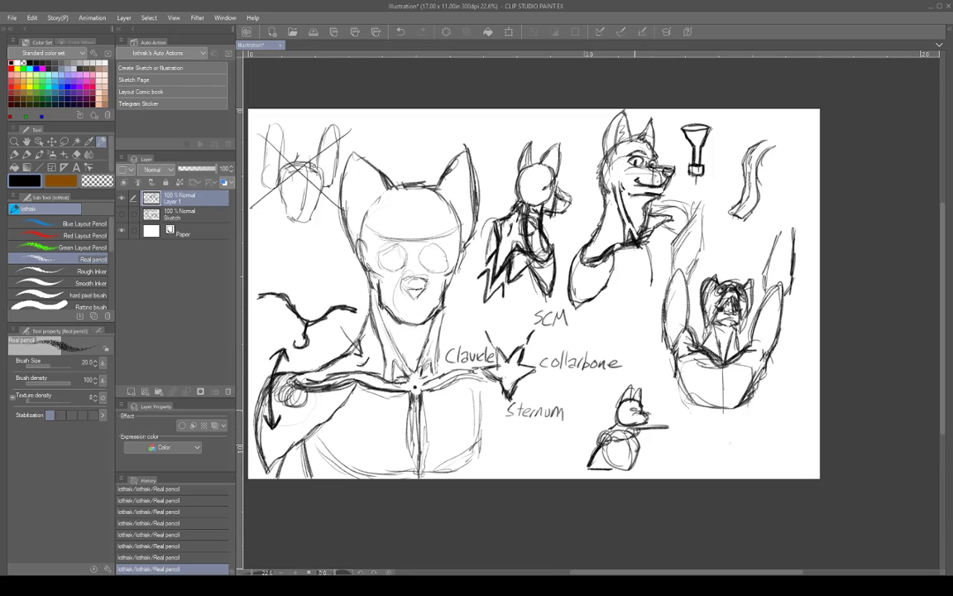
Build out the small side-view figure's forward arm and draw a hand with fingers at its end
{"action": "mouse_move", "coordinate": [641, 442]}
{"action": "left_mouse_down"}
{"action": "mouse_move", "coordinate": [663, 443]}
{"action": "mouse_move", "coordinate": [666, 428]}
{"action": "mouse_move", "coordinate": [678, 428]}
{"action": "mouse_move", "coordinate": [676, 440]}
{"action": "mouse_move", "coordinate": [700, 430]}
{"action": "mouse_move", "coordinate": [688, 439]}
{"action": "left_mouse_up"}
{"action": "left_click_drag", "start_coordinate": [684, 438], "coordinate": [724, 426]}
{"action": "left_click", "coordinate": [720, 430]}
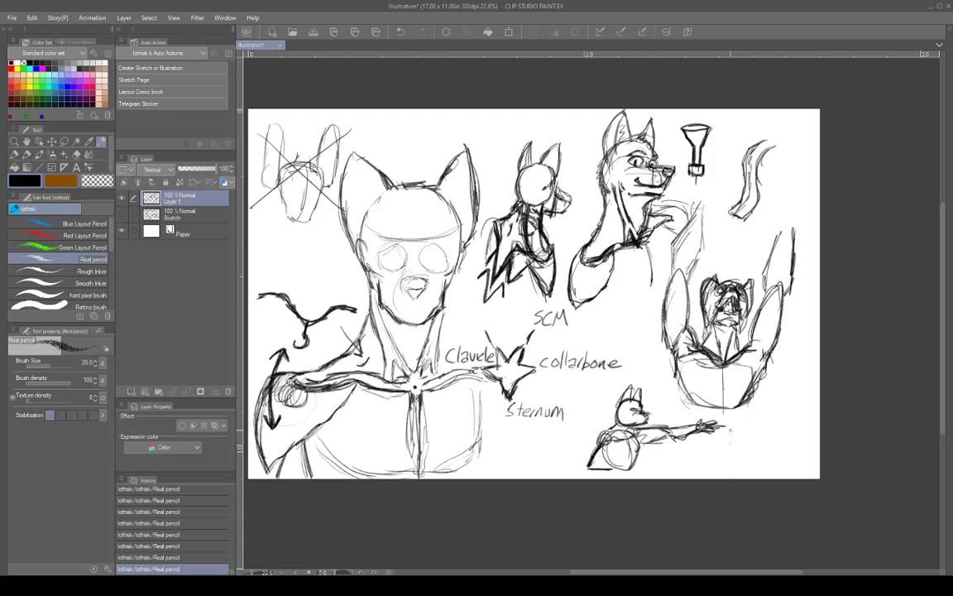
Add an eye to the small side-view figure and draw a long, thickened line from its hand toward the page's edge
{"action": "mouse_move", "coordinate": [728, 429]}
{"action": "left_mouse_down"}
{"action": "mouse_move", "coordinate": [715, 426]}
{"action": "mouse_move", "coordinate": [727, 456]}
{"action": "left_mouse_up"}
{"action": "mouse_move", "coordinate": [633, 406]}
{"action": "left_mouse_down"}
{"action": "mouse_move", "coordinate": [692, 428]}
{"action": "mouse_move", "coordinate": [797, 416]}
{"action": "left_mouse_up"}
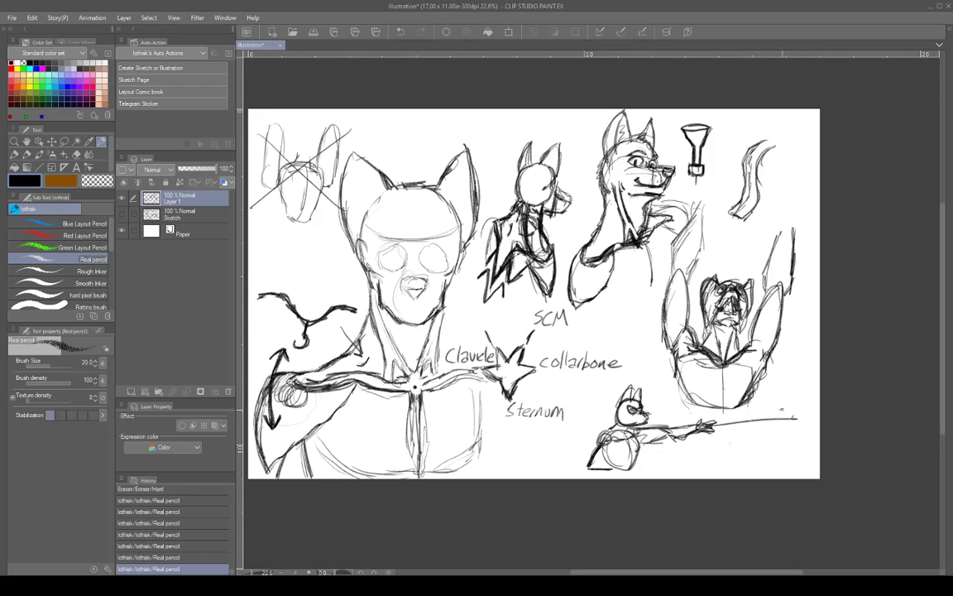
{"action": "left_click", "coordinate": [782, 409]}
{"action": "left_click", "coordinate": [796, 426]}
{"action": "mouse_move", "coordinate": [703, 424]}
{"action": "left_mouse_down"}
{"action": "mouse_move", "coordinate": [815, 418]}
{"action": "mouse_move", "coordinate": [804, 420]}
{"action": "left_mouse_up"}
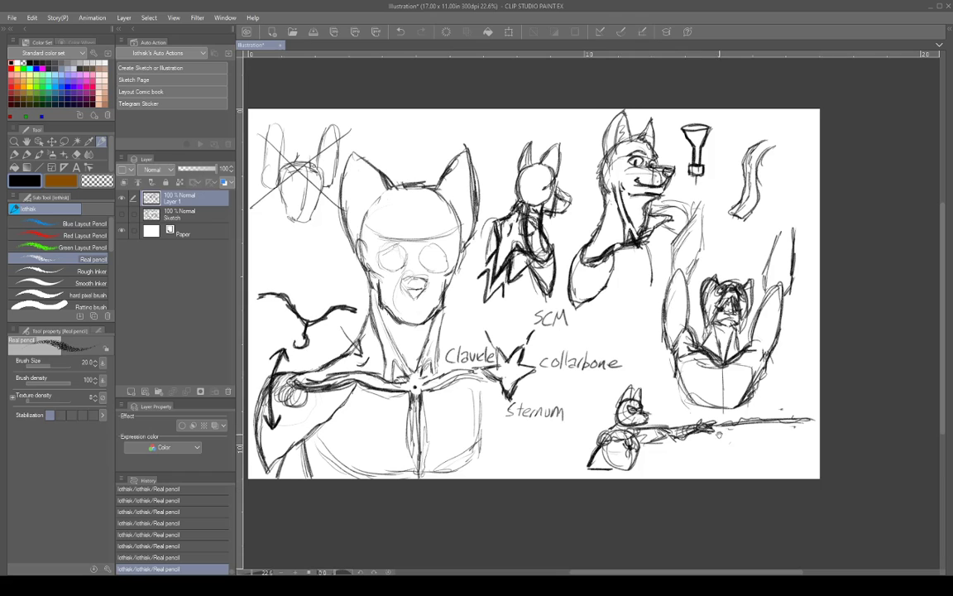
{"action": "left_click_drag", "start_coordinate": [636, 392], "coordinate": [672, 405]}
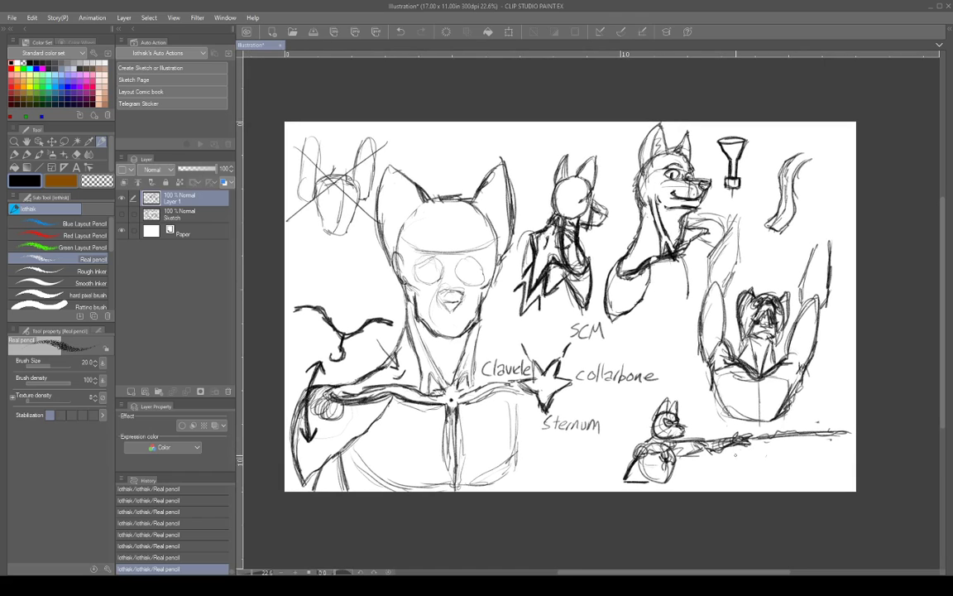
{"action": "key", "text": "alt+Tab"}
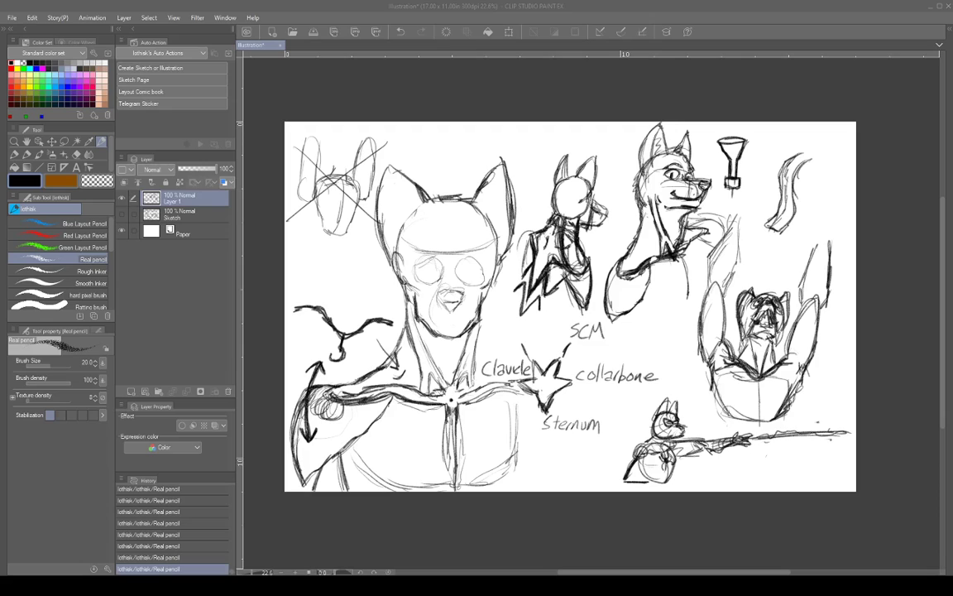
{"action": "left_click", "coordinate": [525, 405]}
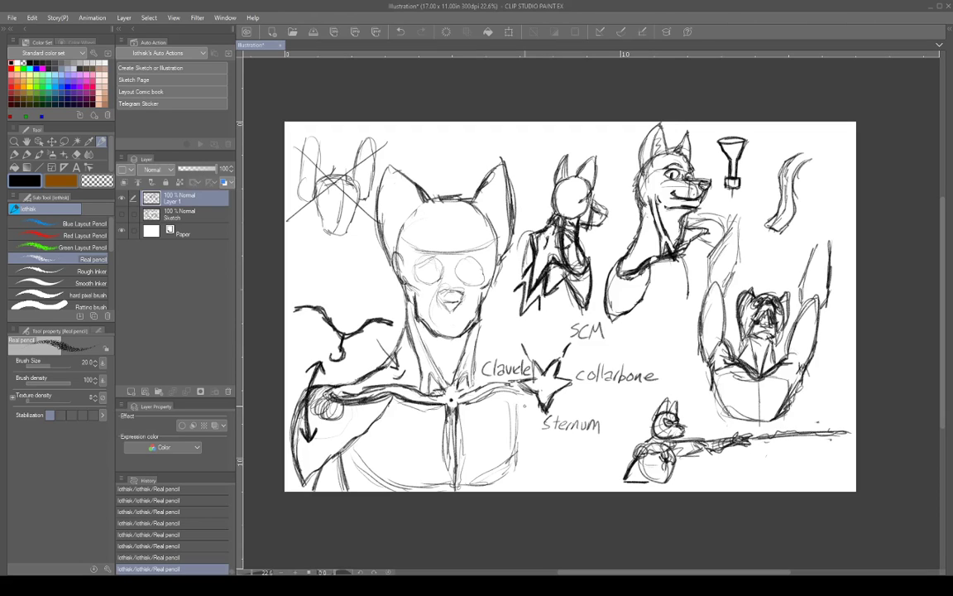
{"action": "left_click_drag", "start_coordinate": [781, 434], "coordinate": [801, 449]}
{"action": "scroll", "coordinate": [780, 456], "scroll_direction": "up", "scroll_amount": 1}
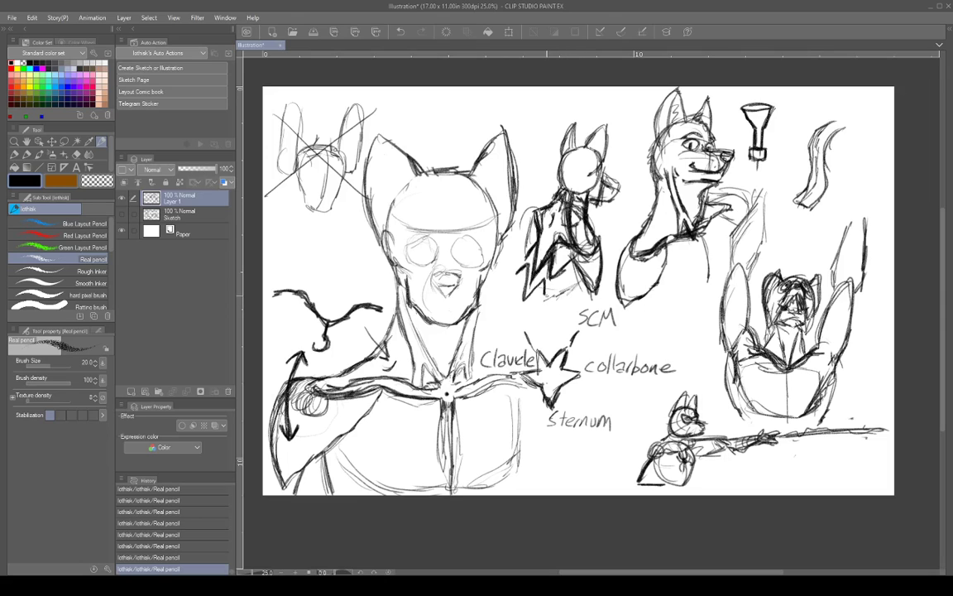
Touch up the lower edge of the turned figure's back and the side of the raised-arm figure's torso
{"action": "left_click_drag", "start_coordinate": [547, 303], "coordinate": [577, 293]}
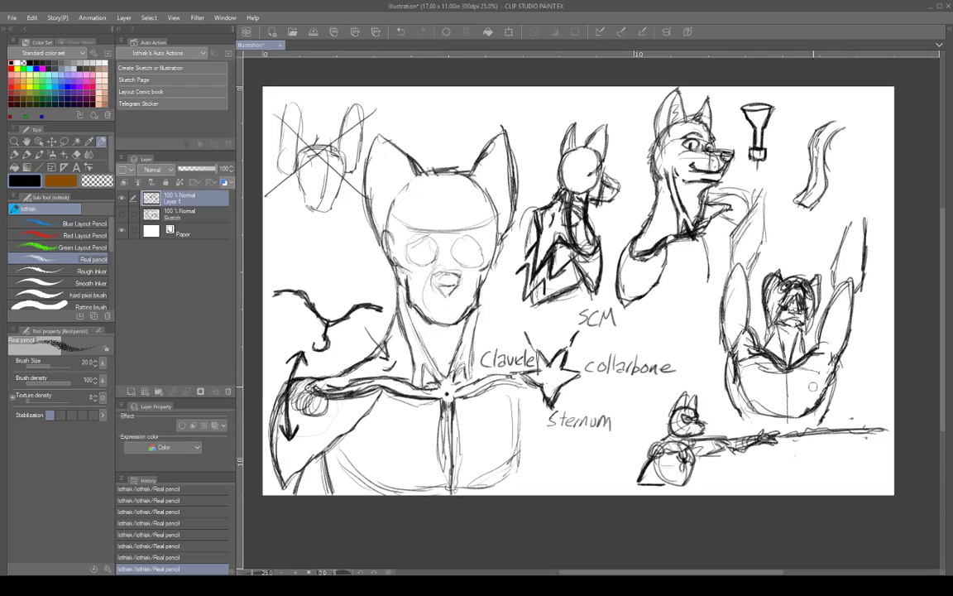
{"action": "left_click_drag", "start_coordinate": [728, 338], "coordinate": [722, 334]}
{"action": "left_click_drag", "start_coordinate": [769, 370], "coordinate": [722, 329]}
Draw wavy inner stripes along the curved strip, close its ends, and write "BACON!" beneath it
{"action": "left_click_drag", "start_coordinate": [805, 204], "coordinate": [819, 159]}
{"action": "left_click_drag", "start_coordinate": [818, 166], "coordinate": [836, 127]}
{"action": "left_click_drag", "start_coordinate": [797, 179], "coordinate": [803, 176]}
{"action": "left_click_drag", "start_coordinate": [804, 137], "coordinate": [808, 129]}
{"action": "left_click_drag", "start_coordinate": [848, 99], "coordinate": [850, 109]}
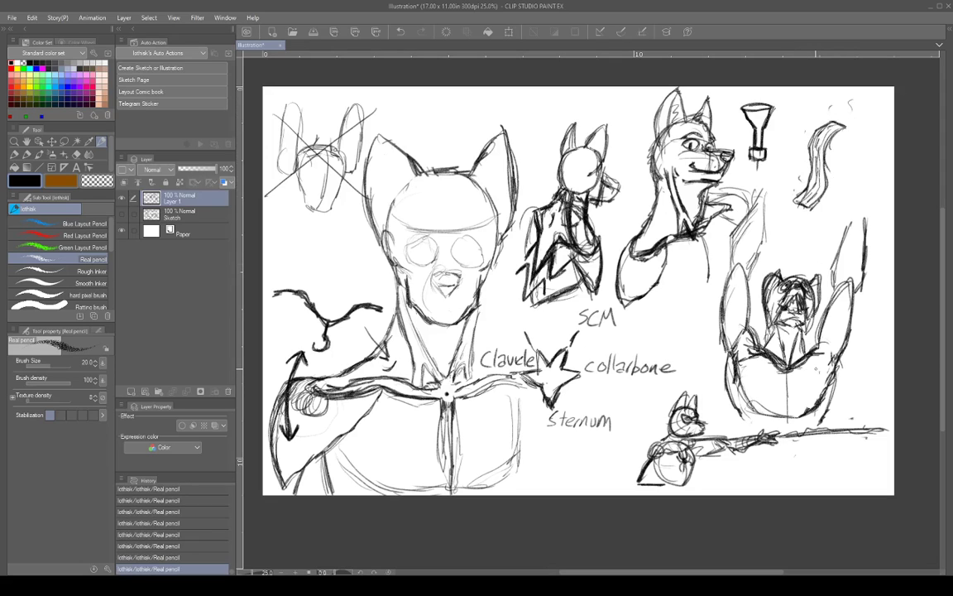
{"action": "left_click_drag", "start_coordinate": [781, 225], "coordinate": [781, 242]}
{"action": "mouse_move", "coordinate": [781, 225]}
{"action": "left_mouse_down"}
{"action": "mouse_move", "coordinate": [781, 241]}
{"action": "mouse_move", "coordinate": [798, 241]}
{"action": "left_mouse_up"}
{"action": "mouse_move", "coordinate": [798, 226]}
{"action": "left_mouse_down"}
{"action": "mouse_move", "coordinate": [789, 241]}
{"action": "mouse_move", "coordinate": [828, 230]}
{"action": "left_mouse_up"}
{"action": "left_click", "coordinate": [829, 233]}
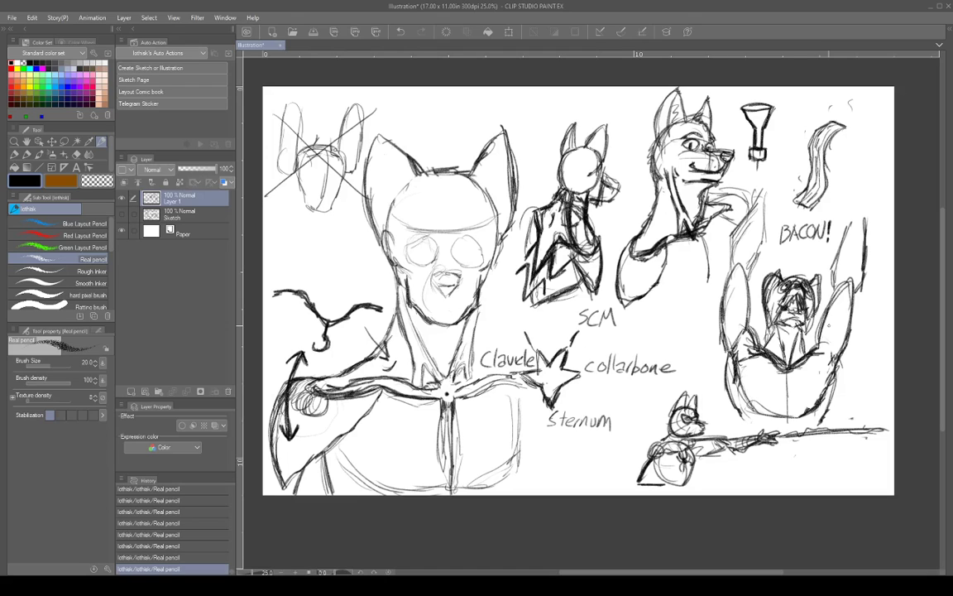
Write the label "spider-dog" beneath the small side-view figure's extended arm
{"action": "mouse_move", "coordinate": [725, 465]}
{"action": "left_mouse_down"}
{"action": "mouse_move", "coordinate": [718, 475]}
{"action": "mouse_move", "coordinate": [755, 473]}
{"action": "left_mouse_up"}
{"action": "left_click", "coordinate": [735, 462]}
{"action": "mouse_move", "coordinate": [782, 464]}
{"action": "left_mouse_down"}
{"action": "mouse_move", "coordinate": [777, 478]}
{"action": "mouse_move", "coordinate": [794, 488]}
{"action": "left_mouse_up"}
On a new raster layer with Layer 1 hidden, rough in a back-view figure's eared head, muzzle, neck, shoulders and oval rib cage
{"action": "left_click", "coordinate": [131, 391]}
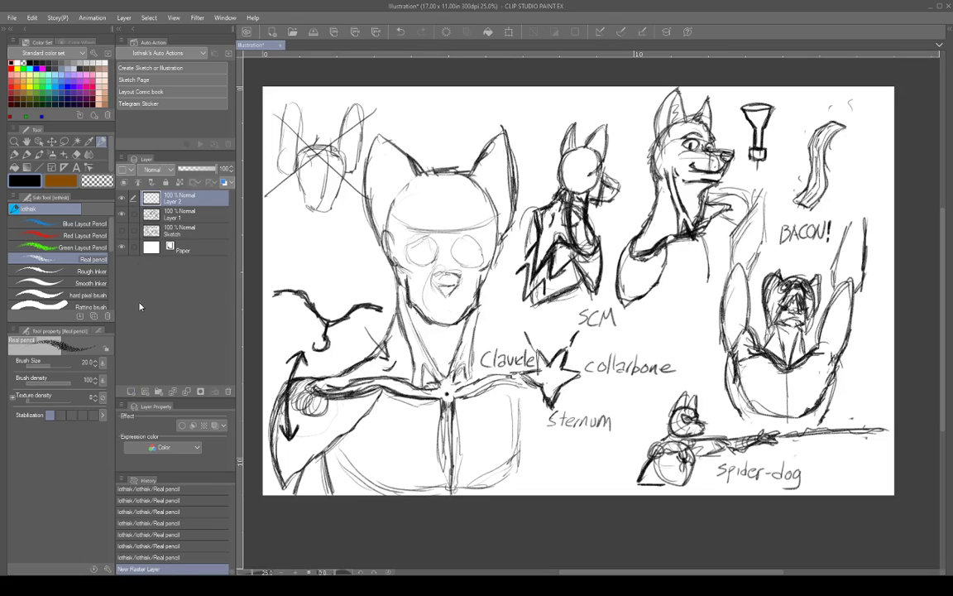
{"action": "left_click", "coordinate": [122, 215]}
{"action": "mouse_move", "coordinate": [439, 243]}
{"action": "left_mouse_down"}
{"action": "mouse_move", "coordinate": [457, 285]}
{"action": "mouse_move", "coordinate": [433, 237]}
{"action": "mouse_move", "coordinate": [404, 272]}
{"action": "left_mouse_up"}
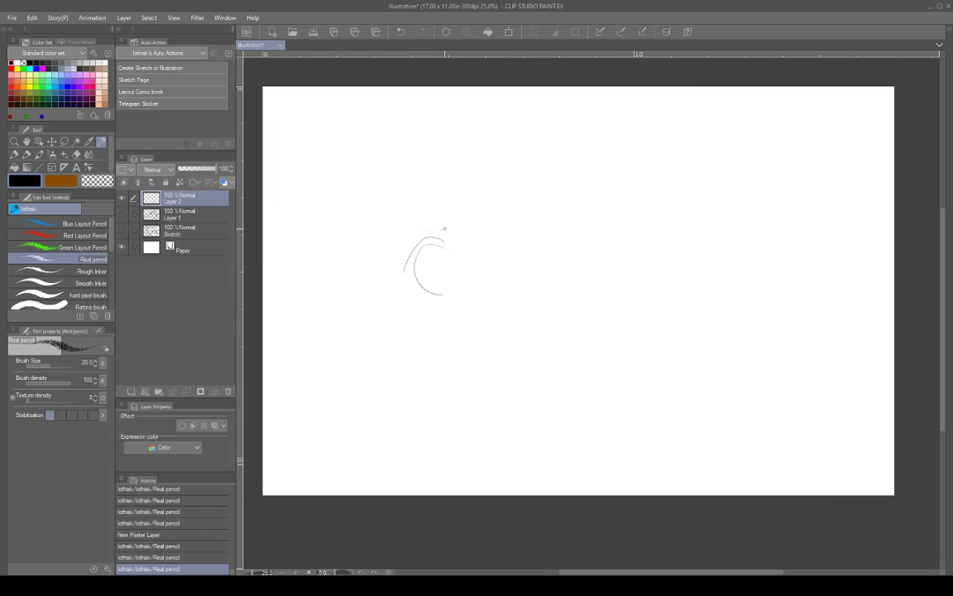
{"action": "mouse_move", "coordinate": [444, 227]}
{"action": "left_mouse_down"}
{"action": "mouse_move", "coordinate": [455, 203]}
{"action": "mouse_move", "coordinate": [430, 234]}
{"action": "left_mouse_up"}
{"action": "left_click_drag", "start_coordinate": [476, 207], "coordinate": [505, 240]}
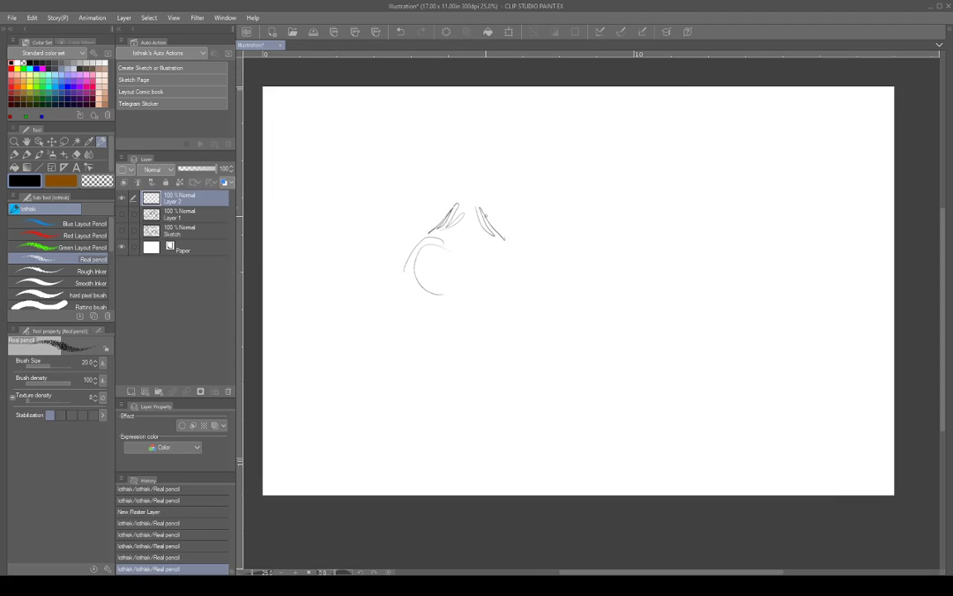
{"action": "mouse_move", "coordinate": [469, 182]}
{"action": "left_mouse_down"}
{"action": "mouse_move", "coordinate": [483, 193]}
{"action": "mouse_move", "coordinate": [492, 164]}
{"action": "mouse_move", "coordinate": [440, 181]}
{"action": "mouse_move", "coordinate": [495, 199]}
{"action": "mouse_move", "coordinate": [440, 248]}
{"action": "mouse_move", "coordinate": [520, 230]}
{"action": "mouse_move", "coordinate": [424, 256]}
{"action": "left_mouse_up"}
{"action": "left_click_drag", "start_coordinate": [469, 202], "coordinate": [484, 284]}
{"action": "mouse_move", "coordinate": [440, 249]}
{"action": "left_mouse_down"}
{"action": "mouse_move", "coordinate": [493, 320]}
{"action": "mouse_move", "coordinate": [475, 327]}
{"action": "mouse_move", "coordinate": [494, 270]}
{"action": "left_mouse_up"}
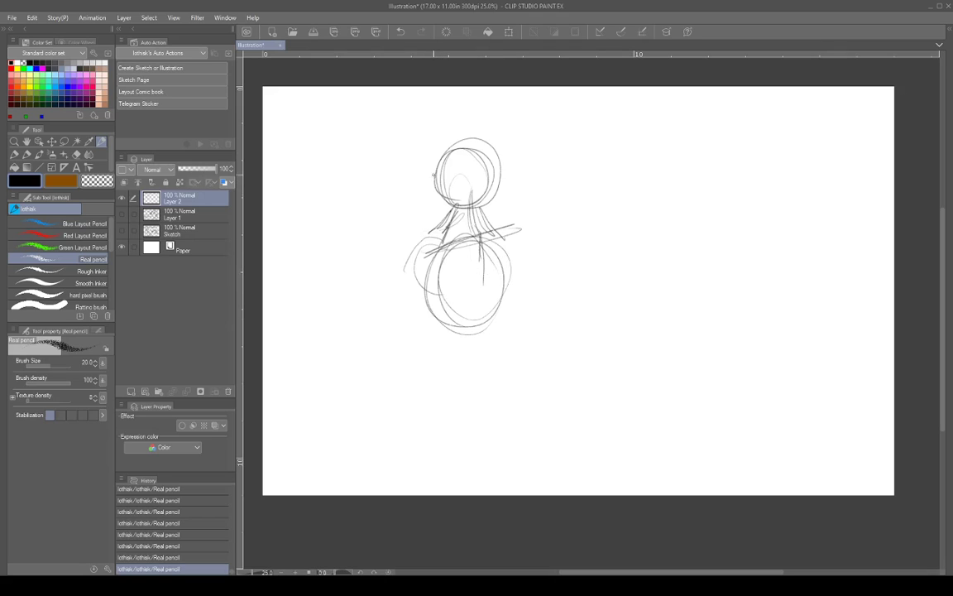
{"action": "mouse_move", "coordinate": [435, 175]}
{"action": "left_mouse_down"}
{"action": "mouse_move", "coordinate": [442, 206]}
{"action": "mouse_move", "coordinate": [425, 177]}
{"action": "mouse_move", "coordinate": [454, 149]}
{"action": "mouse_move", "coordinate": [439, 134]}
{"action": "mouse_move", "coordinate": [448, 123]}
{"action": "mouse_move", "coordinate": [459, 136]}
{"action": "mouse_move", "coordinate": [482, 128]}
{"action": "mouse_move", "coordinate": [497, 149]}
{"action": "left_mouse_up"}
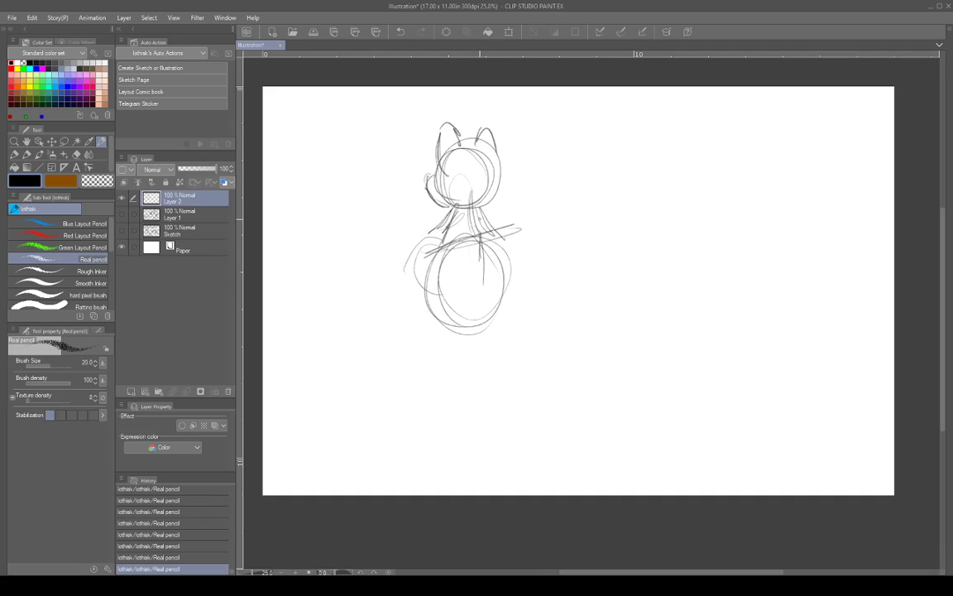
Draw the curved spine from the neck down the back and sketch the first shoulder blade edges on both sides
{"action": "left_click_drag", "start_coordinate": [477, 199], "coordinate": [490, 284]}
{"action": "mouse_move", "coordinate": [483, 250]}
{"action": "left_mouse_down"}
{"action": "mouse_move", "coordinate": [493, 324]}
{"action": "mouse_move", "coordinate": [492, 262]}
{"action": "mouse_move", "coordinate": [487, 317]}
{"action": "mouse_move", "coordinate": [489, 271]}
{"action": "mouse_move", "coordinate": [494, 312]}
{"action": "mouse_move", "coordinate": [463, 270]}
{"action": "mouse_move", "coordinate": [450, 300]}
{"action": "left_mouse_up"}
{"action": "left_click_drag", "start_coordinate": [461, 276], "coordinate": [447, 306]}
{"action": "mouse_move", "coordinate": [457, 273]}
{"action": "left_mouse_down"}
{"action": "mouse_move", "coordinate": [443, 319]}
{"action": "mouse_move", "coordinate": [433, 309]}
{"action": "left_mouse_up"}
{"action": "left_click_drag", "start_coordinate": [424, 269], "coordinate": [439, 312]}
{"action": "left_click_drag", "start_coordinate": [507, 246], "coordinate": [511, 279]}
{"action": "left_click_drag", "start_coordinate": [508, 249], "coordinate": [521, 282]}
{"action": "left_click_drag", "start_coordinate": [510, 253], "coordinate": [522, 284]}
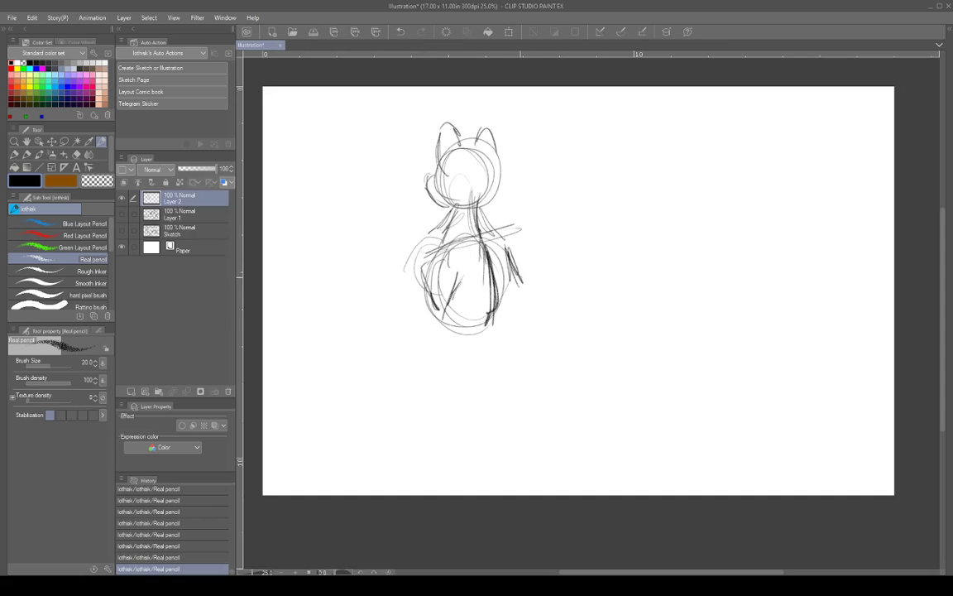
Strengthen the shoulder blade edges and outline the rounded shoulders of the back-view figure
{"action": "mouse_move", "coordinate": [510, 234]}
{"action": "left_mouse_down"}
{"action": "mouse_move", "coordinate": [532, 268]}
{"action": "mouse_move", "coordinate": [525, 282]}
{"action": "mouse_move", "coordinate": [511, 240]}
{"action": "mouse_move", "coordinate": [509, 255]}
{"action": "left_mouse_up"}
{"action": "left_click_drag", "start_coordinate": [507, 246], "coordinate": [516, 271]}
{"action": "left_click_drag", "start_coordinate": [457, 254], "coordinate": [448, 302]}
{"action": "mouse_move", "coordinate": [418, 243]}
{"action": "left_mouse_down"}
{"action": "mouse_move", "coordinate": [415, 282]}
{"action": "mouse_move", "coordinate": [400, 286]}
{"action": "mouse_move", "coordinate": [411, 310]}
{"action": "left_mouse_up"}
{"action": "left_click_drag", "start_coordinate": [410, 266], "coordinate": [445, 256]}
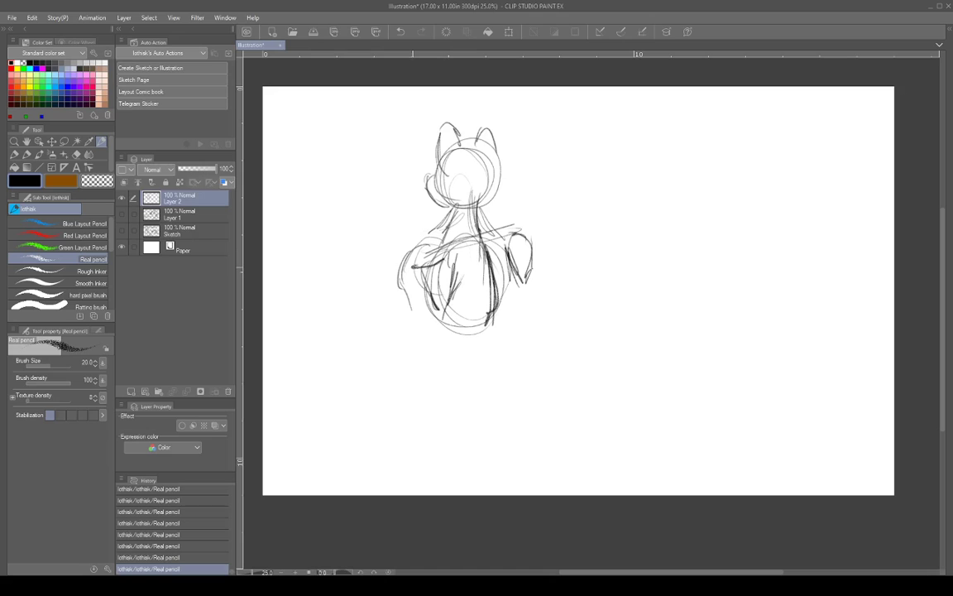
Draw bold shoulder blade lines toward the spine and sloping neck muscles out to both shoulders
{"action": "mouse_move", "coordinate": [452, 207]}
{"action": "left_mouse_down"}
{"action": "mouse_move", "coordinate": [433, 248]}
{"action": "mouse_move", "coordinate": [487, 284]}
{"action": "left_mouse_up"}
{"action": "left_click_drag", "start_coordinate": [448, 255], "coordinate": [488, 290]}
{"action": "mouse_move", "coordinate": [508, 248]}
{"action": "left_mouse_down"}
{"action": "mouse_move", "coordinate": [495, 312]}
{"action": "mouse_move", "coordinate": [500, 265]}
{"action": "mouse_move", "coordinate": [500, 285]}
{"action": "left_mouse_up"}
{"action": "left_click_drag", "start_coordinate": [482, 194], "coordinate": [509, 234]}
{"action": "left_click_drag", "start_coordinate": [460, 206], "coordinate": [433, 250]}
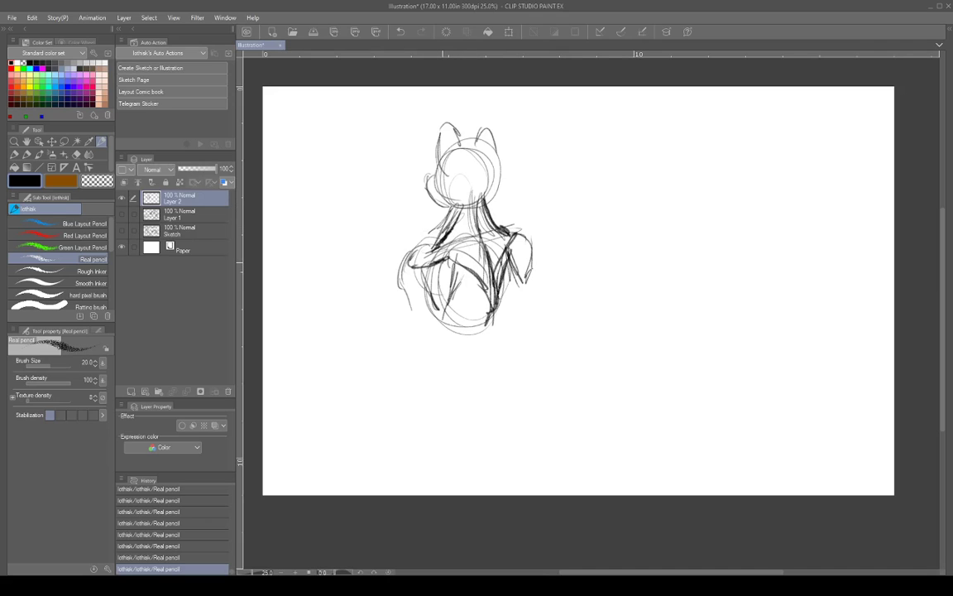
Build out the left shoulder and upper arm contours and outline the right shoulder of the back-view figure
{"action": "left_click_drag", "start_coordinate": [445, 255], "coordinate": [421, 300]}
{"action": "left_click_drag", "start_coordinate": [423, 281], "coordinate": [422, 307]}
{"action": "mouse_move", "coordinate": [400, 266]}
{"action": "left_mouse_down"}
{"action": "mouse_move", "coordinate": [409, 305]}
{"action": "mouse_move", "coordinate": [421, 287]}
{"action": "left_mouse_up"}
{"action": "left_click_drag", "start_coordinate": [414, 296], "coordinate": [436, 232]}
{"action": "mouse_move", "coordinate": [501, 230]}
{"action": "left_mouse_down"}
{"action": "mouse_move", "coordinate": [533, 234]}
{"action": "mouse_move", "coordinate": [531, 269]}
{"action": "left_mouse_up"}
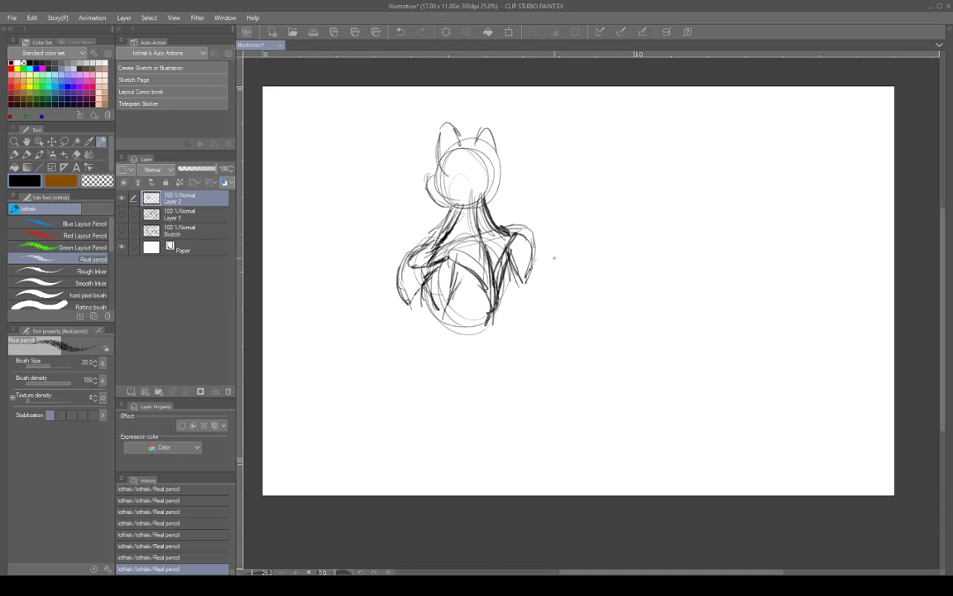
Refine the right shoulder's upper curve, darken the muzzle, and draw taller pointed ears on the head
{"action": "mouse_move", "coordinate": [508, 227]}
{"action": "left_mouse_down"}
{"action": "mouse_move", "coordinate": [535, 239]}
{"action": "mouse_move", "coordinate": [531, 255]}
{"action": "mouse_move", "coordinate": [531, 234]}
{"action": "mouse_move", "coordinate": [534, 241]}
{"action": "left_mouse_up"}
{"action": "left_click_drag", "start_coordinate": [511, 222], "coordinate": [529, 237]}
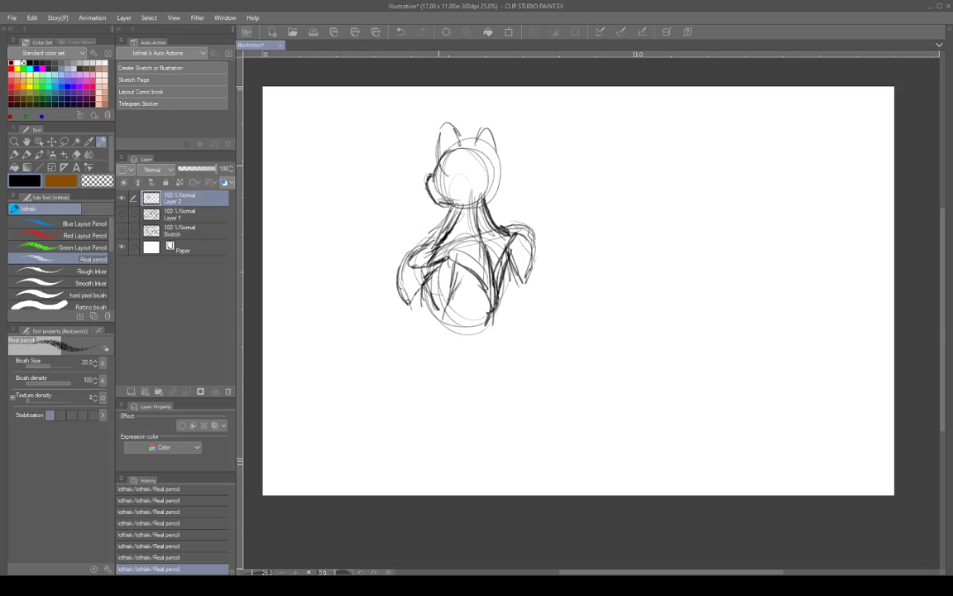
{"action": "mouse_move", "coordinate": [438, 147]}
{"action": "left_mouse_down"}
{"action": "mouse_move", "coordinate": [455, 126]}
{"action": "mouse_move", "coordinate": [460, 145]}
{"action": "mouse_move", "coordinate": [441, 147]}
{"action": "mouse_move", "coordinate": [437, 169]}
{"action": "mouse_move", "coordinate": [448, 111]}
{"action": "left_mouse_up"}
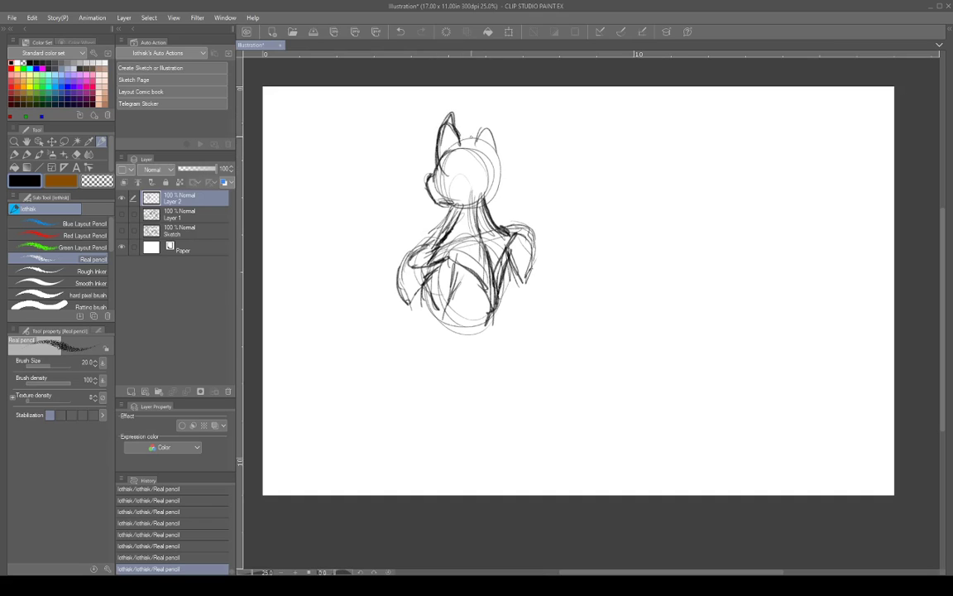
{"action": "mouse_move", "coordinate": [480, 145]}
{"action": "left_mouse_down"}
{"action": "mouse_move", "coordinate": [484, 116]}
{"action": "mouse_move", "coordinate": [493, 140]}
{"action": "mouse_move", "coordinate": [486, 114]}
{"action": "mouse_move", "coordinate": [495, 147]}
{"action": "left_mouse_up"}
Define the lower back lines and darken the angular shoulder blade shapes on both sides of the spine
{"action": "mouse_move", "coordinate": [525, 286]}
{"action": "left_mouse_down"}
{"action": "mouse_move", "coordinate": [518, 323]}
{"action": "mouse_move", "coordinate": [495, 332]}
{"action": "left_mouse_up"}
{"action": "mouse_move", "coordinate": [492, 311]}
{"action": "left_mouse_down"}
{"action": "mouse_move", "coordinate": [494, 336]}
{"action": "mouse_move", "coordinate": [479, 342]}
{"action": "left_mouse_up"}
{"action": "left_click_drag", "start_coordinate": [454, 267], "coordinate": [446, 307]}
{"action": "left_click_drag", "start_coordinate": [458, 265], "coordinate": [444, 315]}
{"action": "mouse_move", "coordinate": [459, 262]}
{"action": "left_mouse_down"}
{"action": "mouse_move", "coordinate": [449, 307]}
{"action": "mouse_move", "coordinate": [470, 285]}
{"action": "mouse_move", "coordinate": [456, 266]}
{"action": "mouse_move", "coordinate": [496, 311]}
{"action": "left_mouse_up"}
{"action": "mouse_move", "coordinate": [507, 268]}
{"action": "left_mouse_down"}
{"action": "mouse_move", "coordinate": [496, 305]}
{"action": "mouse_move", "coordinate": [501, 285]}
{"action": "left_mouse_up"}
{"action": "left_click_drag", "start_coordinate": [510, 257], "coordinate": [527, 289]}
Sketch the right upper arm's outer curves beside the shoulder blade, undoing the last stroke
{"action": "left_click_drag", "start_coordinate": [515, 268], "coordinate": [546, 309]}
{"action": "left_click_drag", "start_coordinate": [544, 296], "coordinate": [532, 321]}
{"action": "left_click_drag", "start_coordinate": [536, 260], "coordinate": [526, 320]}
{"action": "left_click_drag", "start_coordinate": [534, 282], "coordinate": [519, 327]}
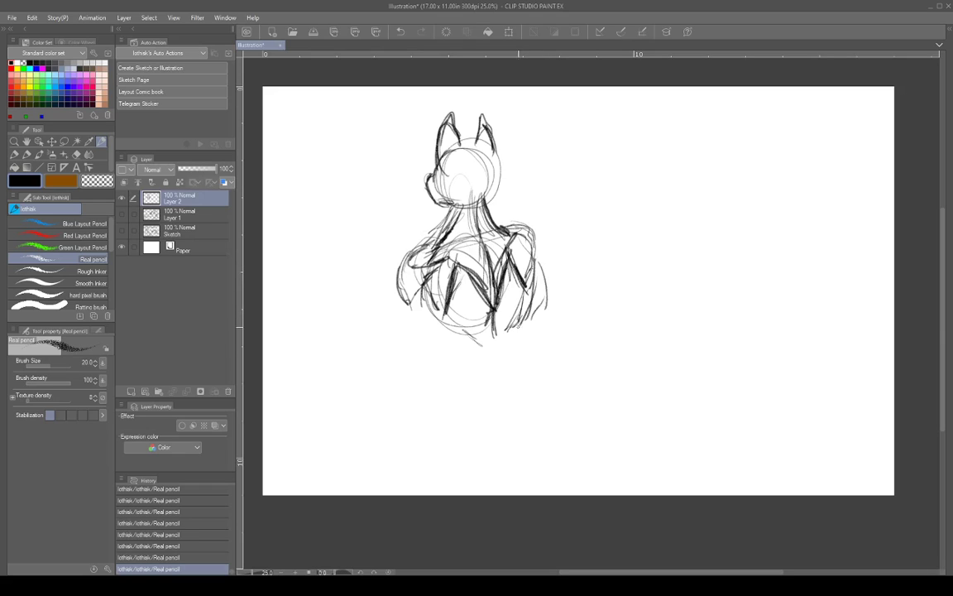
{"action": "key", "text": "ctrl+z"}
Erase the outer right arm curves and redraw the torso's right side down to the waist
{"action": "mouse_move", "coordinate": [530, 323]}
{"action": "left_mouse_down"}
{"action": "mouse_move", "coordinate": [537, 235]}
{"action": "mouse_move", "coordinate": [508, 222]}
{"action": "mouse_move", "coordinate": [533, 241]}
{"action": "left_mouse_up"}
{"action": "left_click_drag", "start_coordinate": [547, 291], "coordinate": [551, 304]}
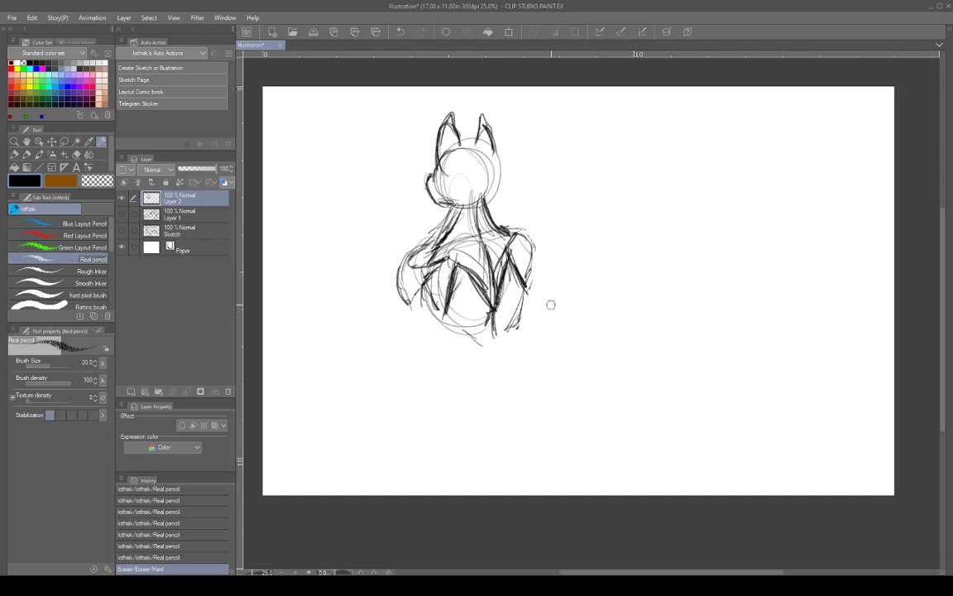
{"action": "left_click_drag", "start_coordinate": [531, 269], "coordinate": [521, 329]}
{"action": "left_click_drag", "start_coordinate": [530, 291], "coordinate": [525, 322]}
Draw the back-view figure's waist and hip contours below the rib cage, reinforcing both sides of the torso
{"action": "mouse_move", "coordinate": [445, 321]}
{"action": "left_mouse_down"}
{"action": "mouse_move", "coordinate": [465, 342]}
{"action": "mouse_move", "coordinate": [483, 335]}
{"action": "mouse_move", "coordinate": [463, 350]}
{"action": "mouse_move", "coordinate": [506, 357]}
{"action": "mouse_move", "coordinate": [531, 343]}
{"action": "mouse_move", "coordinate": [463, 341]}
{"action": "mouse_move", "coordinate": [466, 369]}
{"action": "mouse_move", "coordinate": [488, 369]}
{"action": "mouse_move", "coordinate": [455, 359]}
{"action": "mouse_move", "coordinate": [457, 367]}
{"action": "left_mouse_up"}
{"action": "mouse_move", "coordinate": [459, 343]}
{"action": "left_mouse_down"}
{"action": "mouse_move", "coordinate": [458, 365]}
{"action": "mouse_move", "coordinate": [495, 352]}
{"action": "mouse_move", "coordinate": [502, 332]}
{"action": "left_mouse_up"}
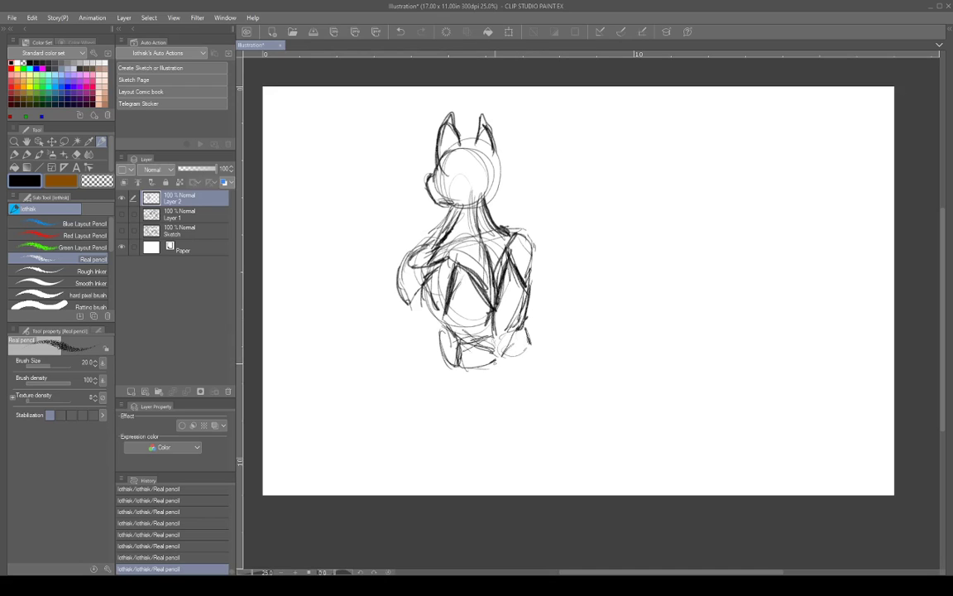
{"action": "left_click_drag", "start_coordinate": [467, 372], "coordinate": [489, 363]}
{"action": "mouse_move", "coordinate": [448, 329]}
{"action": "left_mouse_down"}
{"action": "mouse_move", "coordinate": [440, 364]}
{"action": "mouse_move", "coordinate": [453, 359]}
{"action": "left_mouse_up"}
{"action": "left_click_drag", "start_coordinate": [530, 310], "coordinate": [531, 341]}
{"action": "mouse_move", "coordinate": [448, 288]}
{"action": "left_mouse_down"}
{"action": "mouse_move", "coordinate": [437, 308]}
{"action": "mouse_move", "coordinate": [445, 327]}
{"action": "left_mouse_up"}
{"action": "left_click_drag", "start_coordinate": [398, 258], "coordinate": [394, 281]}
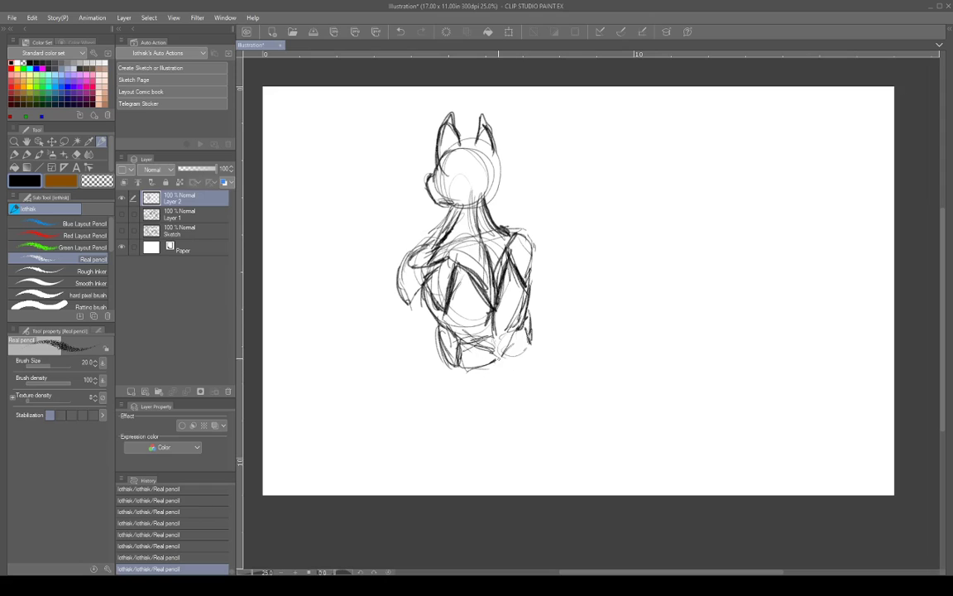
Draw two rounded buttocks below the back-view figure's waist
{"action": "mouse_move", "coordinate": [495, 351]}
{"action": "left_mouse_down"}
{"action": "mouse_move", "coordinate": [479, 399]}
{"action": "mouse_move", "coordinate": [511, 378]}
{"action": "mouse_move", "coordinate": [458, 383]}
{"action": "mouse_move", "coordinate": [455, 375]}
{"action": "left_mouse_up"}
{"action": "mouse_move", "coordinate": [454, 371]}
{"action": "left_mouse_down"}
{"action": "mouse_move", "coordinate": [485, 400]}
{"action": "mouse_move", "coordinate": [538, 388]}
{"action": "mouse_move", "coordinate": [539, 340]}
{"action": "mouse_move", "coordinate": [518, 391]}
{"action": "left_mouse_up"}
{"action": "mouse_move", "coordinate": [461, 319]}
{"action": "left_mouse_down"}
{"action": "mouse_move", "coordinate": [443, 369]}
{"action": "mouse_move", "coordinate": [410, 331]}
{"action": "mouse_move", "coordinate": [445, 369]}
{"action": "left_mouse_up"}
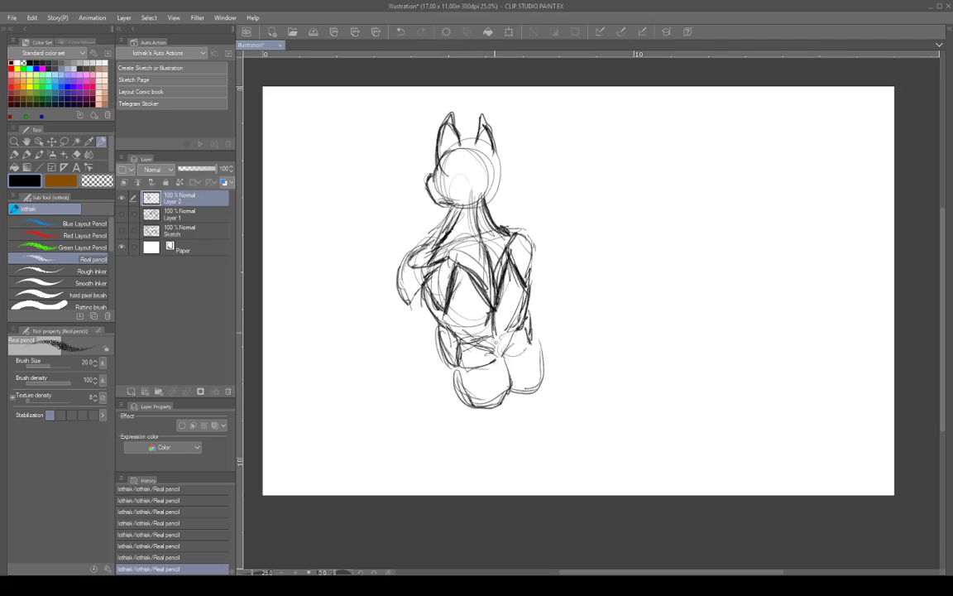
Reinforce the neck-to-shoulder slopes and the outer curve of the right buttock
{"action": "mouse_move", "coordinate": [454, 210]}
{"action": "left_mouse_down"}
{"action": "mouse_move", "coordinate": [448, 238]}
{"action": "mouse_move", "coordinate": [414, 251]}
{"action": "left_mouse_up"}
{"action": "mouse_move", "coordinate": [483, 199]}
{"action": "left_mouse_down"}
{"action": "mouse_move", "coordinate": [502, 228]}
{"action": "mouse_move", "coordinate": [529, 228]}
{"action": "left_mouse_up"}
{"action": "left_click_drag", "start_coordinate": [533, 346], "coordinate": [541, 389]}
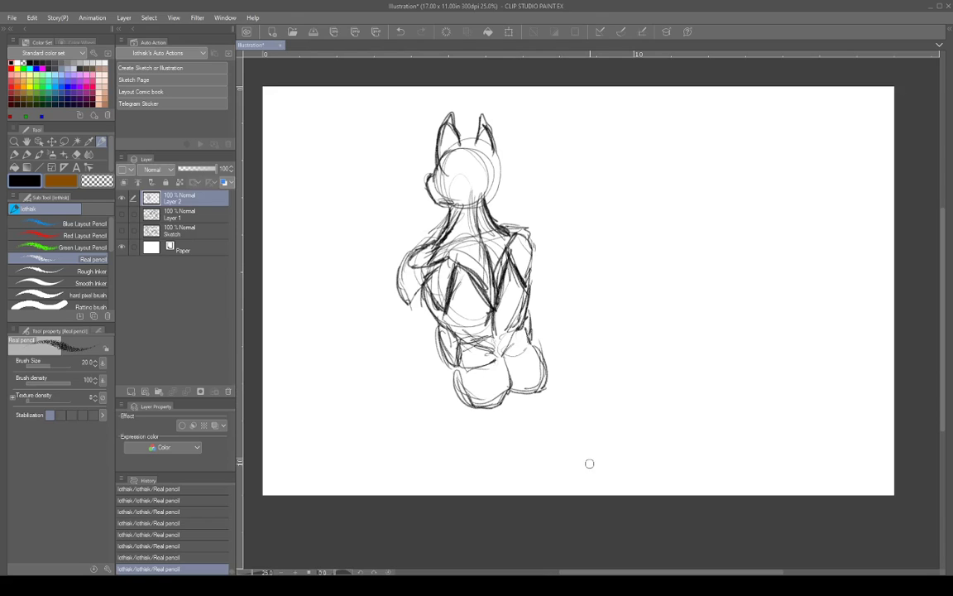
Erase stray lines around the hips and redraw the waist and the base of the spine
{"action": "mouse_move", "coordinate": [543, 339]}
{"action": "left_mouse_down"}
{"action": "mouse_move", "coordinate": [538, 381]}
{"action": "mouse_move", "coordinate": [528, 386]}
{"action": "mouse_move", "coordinate": [478, 400]}
{"action": "mouse_move", "coordinate": [462, 387]}
{"action": "mouse_move", "coordinate": [491, 397]}
{"action": "mouse_move", "coordinate": [441, 357]}
{"action": "mouse_move", "coordinate": [460, 366]}
{"action": "left_mouse_up"}
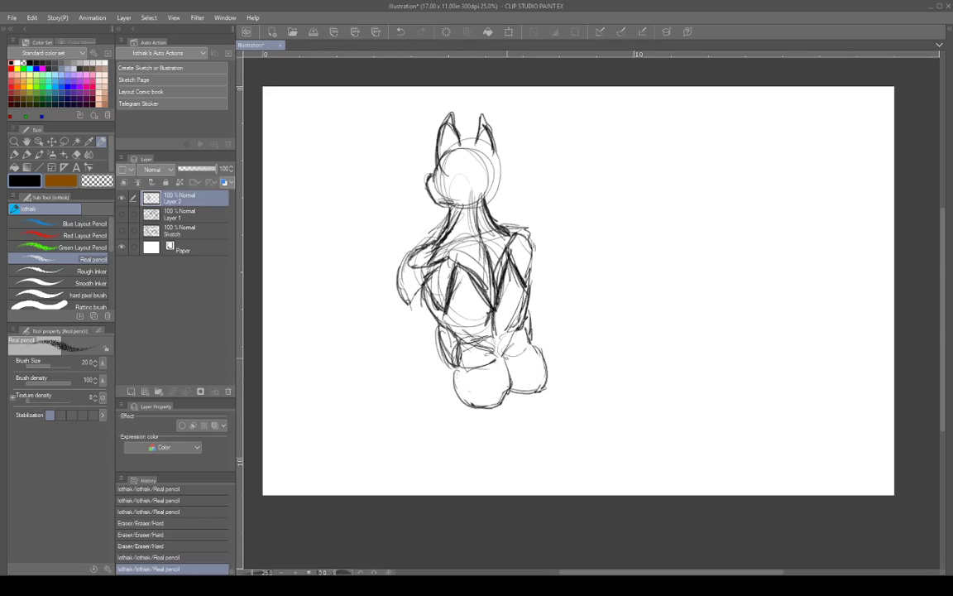
{"action": "left_click_drag", "start_coordinate": [445, 311], "coordinate": [454, 328]}
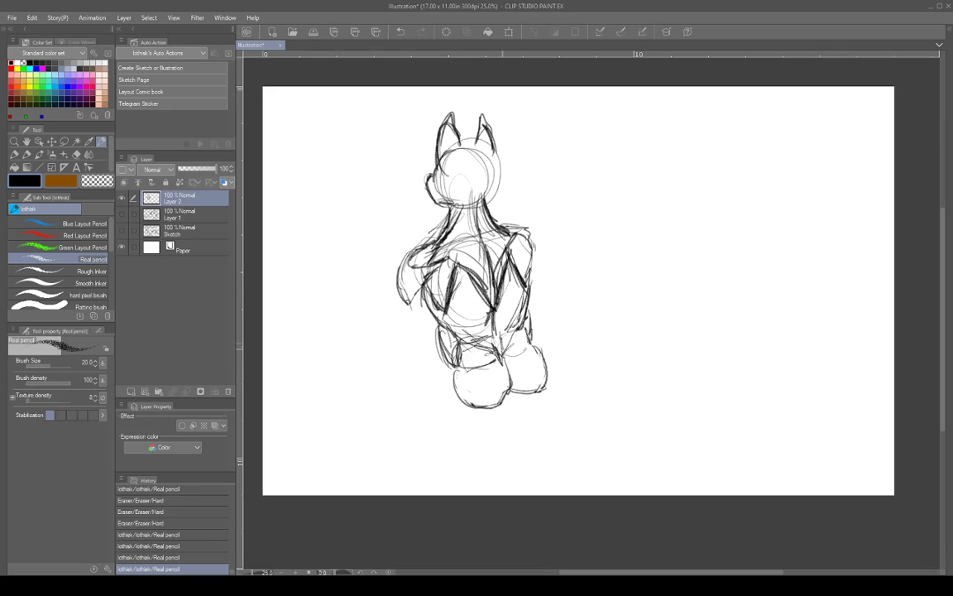
{"action": "left_click_drag", "start_coordinate": [498, 359], "coordinate": [502, 364]}
Draw a thick tail curving from the base of the spine up to a point, trimming its tip with the eraser
{"action": "mouse_move", "coordinate": [495, 351]}
{"action": "left_mouse_down"}
{"action": "mouse_move", "coordinate": [500, 407]}
{"action": "mouse_move", "coordinate": [537, 400]}
{"action": "left_mouse_up"}
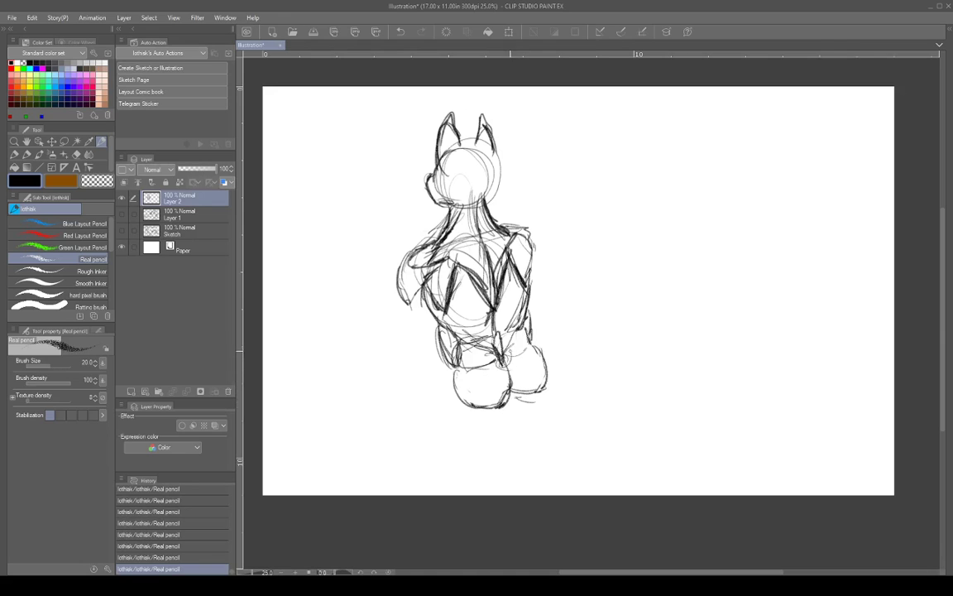
{"action": "mouse_move", "coordinate": [498, 346]}
{"action": "left_mouse_down"}
{"action": "mouse_move", "coordinate": [506, 362]}
{"action": "mouse_move", "coordinate": [584, 398]}
{"action": "left_mouse_up"}
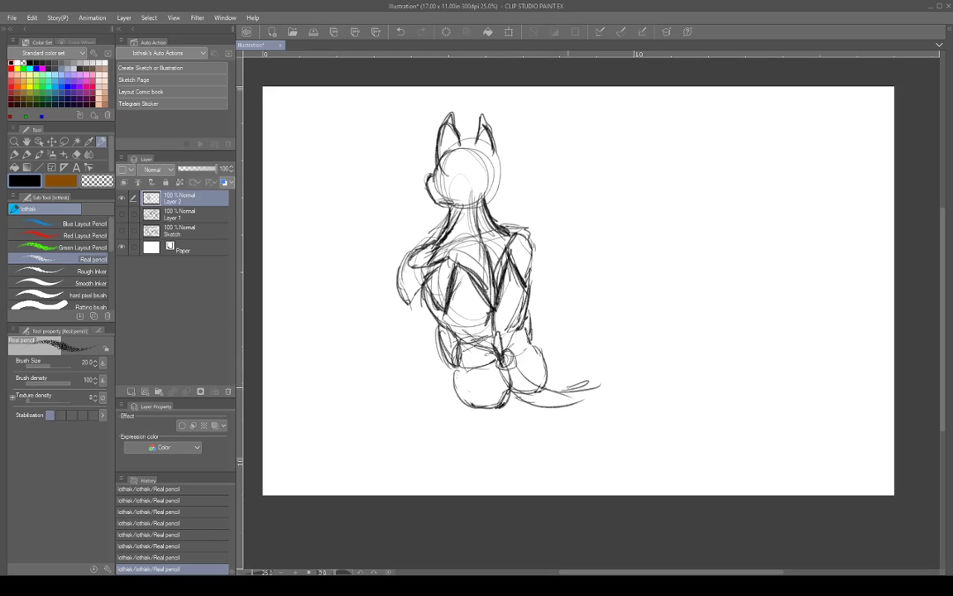
{"action": "left_click_drag", "start_coordinate": [560, 389], "coordinate": [600, 382]}
{"action": "mouse_move", "coordinate": [611, 337]}
{"action": "left_mouse_down"}
{"action": "mouse_move", "coordinate": [580, 389]}
{"action": "mouse_move", "coordinate": [535, 388]}
{"action": "mouse_move", "coordinate": [507, 357]}
{"action": "mouse_move", "coordinate": [557, 391]}
{"action": "left_mouse_up"}
{"action": "mouse_move", "coordinate": [504, 360]}
{"action": "left_mouse_down"}
{"action": "mouse_move", "coordinate": [553, 389]}
{"action": "mouse_move", "coordinate": [604, 358]}
{"action": "mouse_move", "coordinate": [609, 342]}
{"action": "mouse_move", "coordinate": [585, 377]}
{"action": "mouse_move", "coordinate": [595, 389]}
{"action": "left_mouse_up"}
{"action": "mouse_move", "coordinate": [541, 346]}
{"action": "left_mouse_down"}
{"action": "mouse_move", "coordinate": [508, 369]}
{"action": "mouse_move", "coordinate": [526, 403]}
{"action": "mouse_move", "coordinate": [590, 401]}
{"action": "left_mouse_up"}
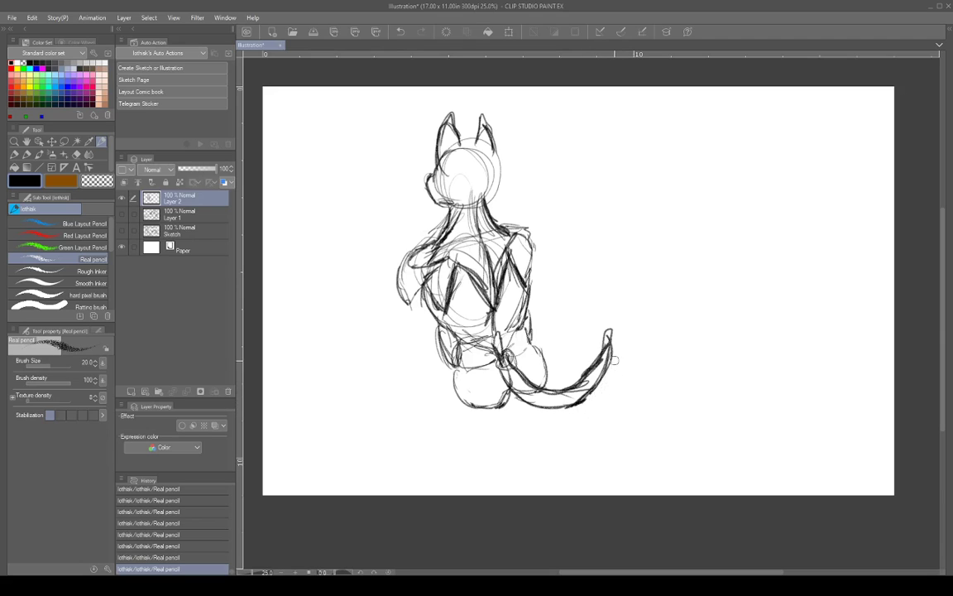
{"action": "left_click_drag", "start_coordinate": [617, 349], "coordinate": [614, 361]}
{"action": "left_click_drag", "start_coordinate": [612, 320], "coordinate": [596, 351]}
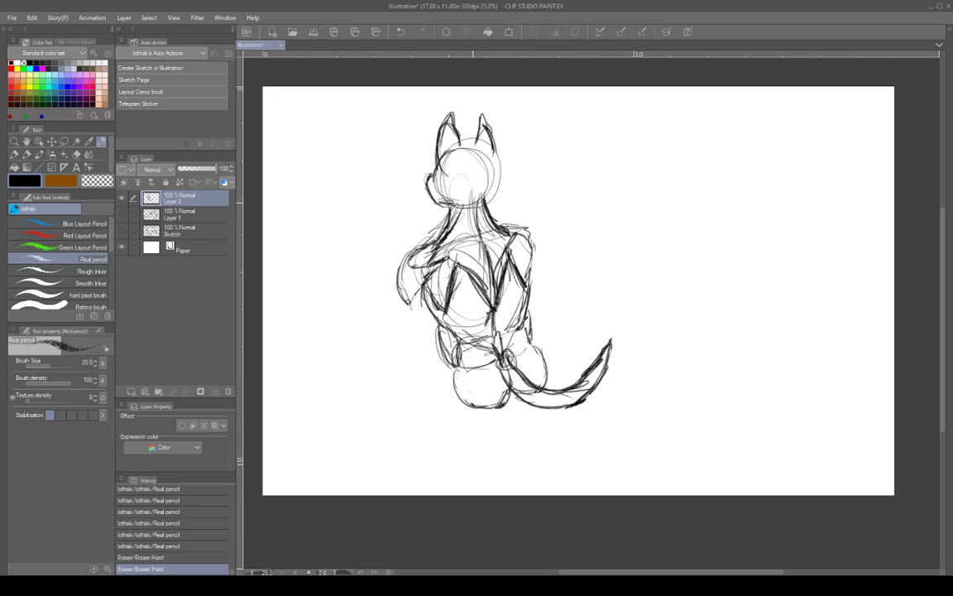
Draw the neck vertebrae between the skull base and shoulders, continuing the spine into the upper back
{"action": "left_click_drag", "start_coordinate": [474, 205], "coordinate": [464, 206]}
{"action": "mouse_move", "coordinate": [460, 205]}
{"action": "left_mouse_down"}
{"action": "mouse_move", "coordinate": [483, 196]}
{"action": "mouse_move", "coordinate": [480, 206]}
{"action": "left_mouse_up"}
{"action": "left_click_drag", "start_coordinate": [420, 183], "coordinate": [435, 201]}
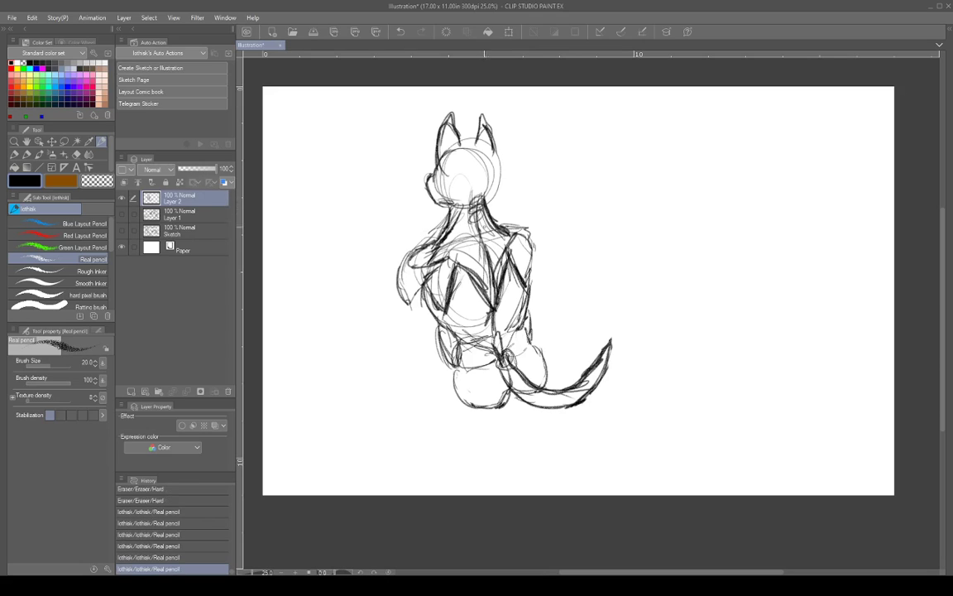
{"action": "mouse_move", "coordinate": [481, 234]}
{"action": "left_mouse_down"}
{"action": "mouse_move", "coordinate": [483, 222]}
{"action": "mouse_move", "coordinate": [488, 268]}
{"action": "left_mouse_up"}
Label the spine's sections "Cervical", "Thoracic" and "Lumbar" beside the neck, upper back and waist
{"action": "mouse_move", "coordinate": [533, 187]}
{"action": "left_mouse_down"}
{"action": "mouse_move", "coordinate": [533, 199]}
{"action": "mouse_move", "coordinate": [570, 187]}
{"action": "mouse_move", "coordinate": [585, 198]}
{"action": "left_mouse_up"}
{"action": "left_click_drag", "start_coordinate": [592, 177], "coordinate": [591, 198]}
{"action": "left_click_drag", "start_coordinate": [544, 233], "coordinate": [553, 231]}
{"action": "mouse_move", "coordinate": [549, 233]}
{"action": "left_mouse_down"}
{"action": "mouse_move", "coordinate": [549, 250]}
{"action": "mouse_move", "coordinate": [559, 238]}
{"action": "mouse_move", "coordinate": [566, 250]}
{"action": "mouse_move", "coordinate": [582, 237]}
{"action": "mouse_move", "coordinate": [606, 245]}
{"action": "left_mouse_up"}
{"action": "key", "text": "ctrl+z"}
{"action": "left_click_drag", "start_coordinate": [613, 237], "coordinate": [625, 246]}
{"action": "mouse_move", "coordinate": [550, 313]}
{"action": "left_mouse_down"}
{"action": "mouse_move", "coordinate": [580, 324]}
{"action": "mouse_move", "coordinate": [586, 312]}
{"action": "mouse_move", "coordinate": [615, 318]}
{"action": "left_mouse_up"}
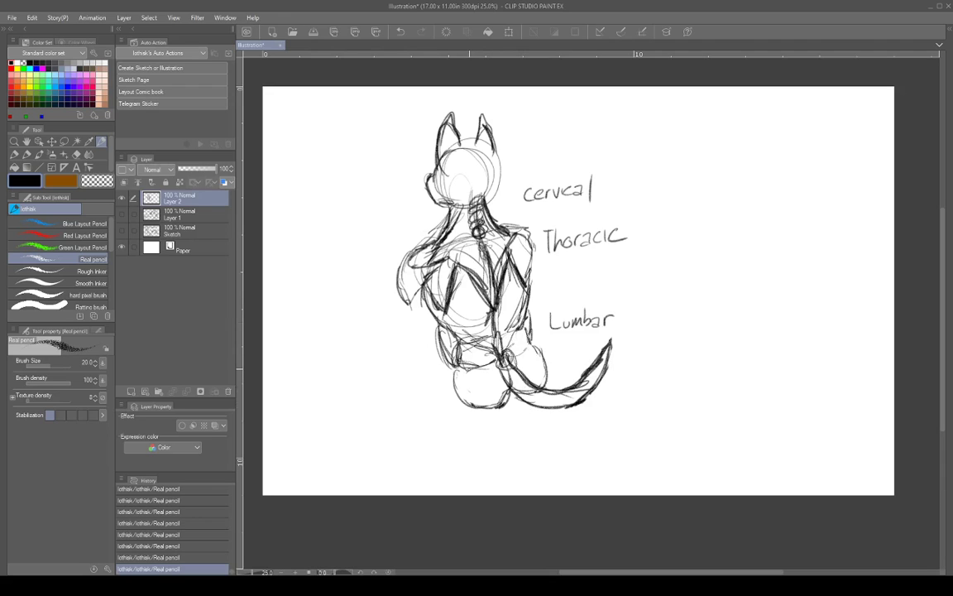
Strengthen the lower and outer curves of the back-view figure's buttocks
{"action": "mouse_move", "coordinate": [454, 374]}
{"action": "left_mouse_down"}
{"action": "mouse_move", "coordinate": [476, 408]}
{"action": "mouse_move", "coordinate": [509, 400]}
{"action": "mouse_move", "coordinate": [501, 412]}
{"action": "mouse_move", "coordinate": [482, 412]}
{"action": "left_mouse_up"}
{"action": "left_click_drag", "start_coordinate": [541, 351], "coordinate": [548, 389]}
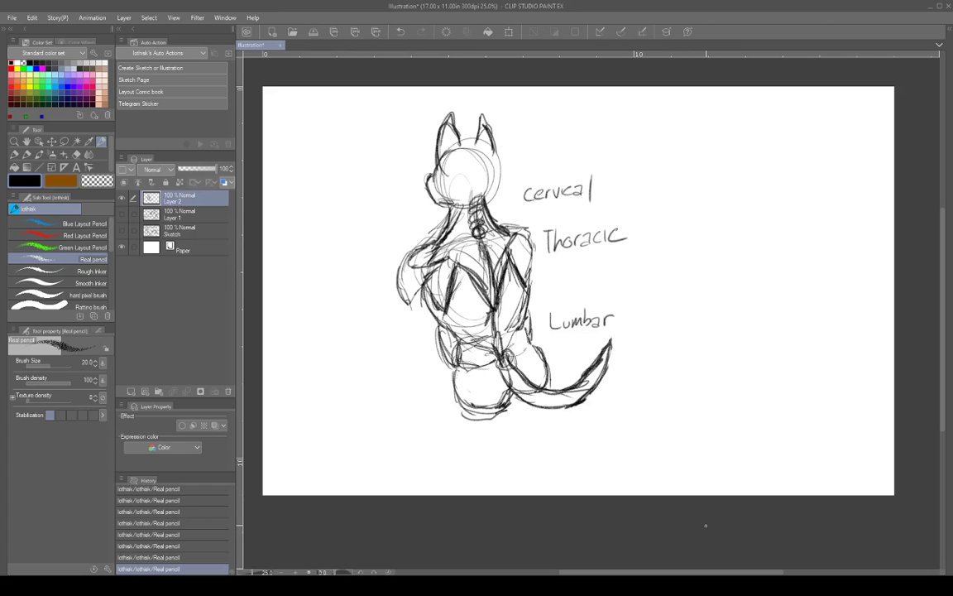
Draw the back-view figure's arms, bending the left forearm in toward the waist and outlining the right upper arm from the shoulder
{"action": "left_click_drag", "start_coordinate": [470, 205], "coordinate": [476, 261]}
{"action": "left_click_drag", "start_coordinate": [406, 304], "coordinate": [426, 347]}
{"action": "left_click_drag", "start_coordinate": [407, 307], "coordinate": [427, 346]}
{"action": "mouse_move", "coordinate": [408, 312]}
{"action": "left_mouse_down"}
{"action": "mouse_move", "coordinate": [428, 347]}
{"action": "mouse_move", "coordinate": [445, 342]}
{"action": "left_mouse_up"}
{"action": "left_click_drag", "start_coordinate": [541, 259], "coordinate": [539, 308]}
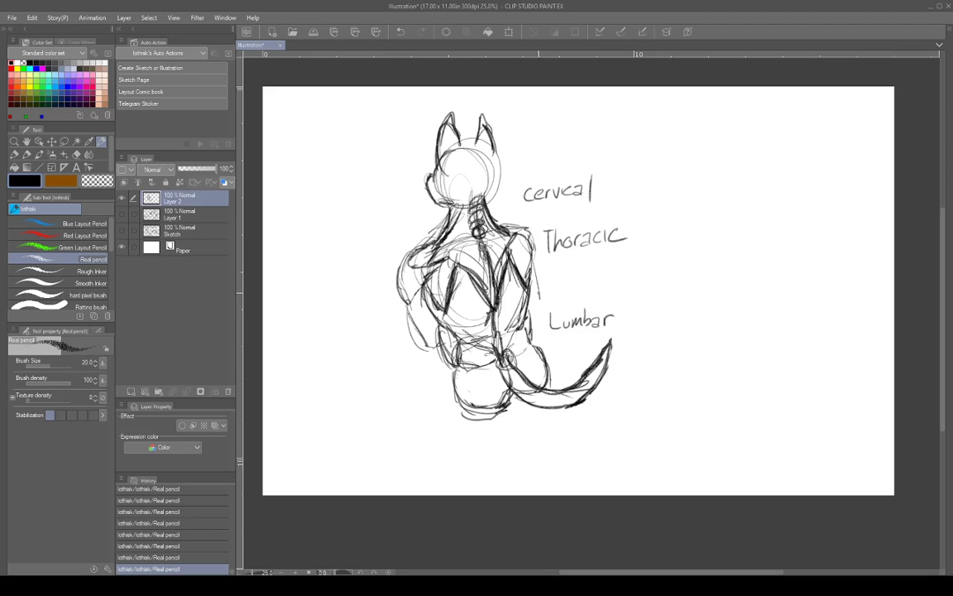
{"action": "mouse_move", "coordinate": [536, 253]}
{"action": "left_mouse_down"}
{"action": "mouse_move", "coordinate": [542, 303]}
{"action": "mouse_move", "coordinate": [528, 317]}
{"action": "left_mouse_up"}
{"action": "left_click_drag", "start_coordinate": [517, 224], "coordinate": [536, 266]}
{"action": "mouse_move", "coordinate": [480, 212]}
{"action": "left_mouse_down"}
{"action": "mouse_move", "coordinate": [493, 273]}
{"action": "mouse_move", "coordinate": [482, 286]}
{"action": "left_mouse_up"}
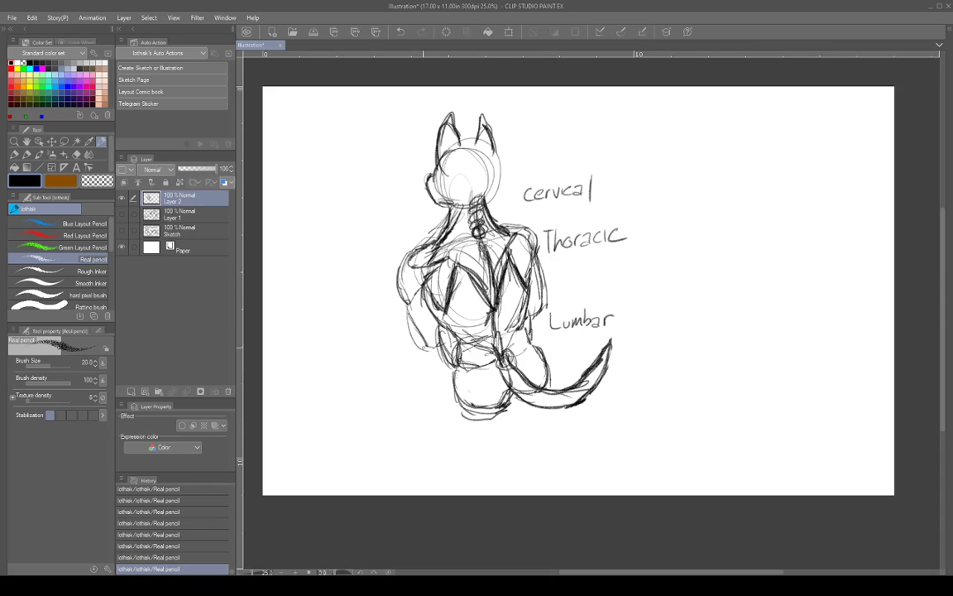
{"action": "mouse_move", "coordinate": [407, 307]}
{"action": "left_mouse_down"}
{"action": "mouse_move", "coordinate": [425, 346]}
{"action": "mouse_move", "coordinate": [447, 357]}
{"action": "left_mouse_up"}
Add an inner edge to the back-view figure's right ear and darken the top of the skull between both ears
{"action": "mouse_move", "coordinate": [438, 139]}
{"action": "left_mouse_down"}
{"action": "mouse_move", "coordinate": [443, 175]}
{"action": "mouse_move", "coordinate": [439, 168]}
{"action": "left_mouse_up"}
{"action": "mouse_move", "coordinate": [431, 132]}
{"action": "left_mouse_down"}
{"action": "mouse_move", "coordinate": [444, 149]}
{"action": "mouse_move", "coordinate": [438, 139]}
{"action": "mouse_move", "coordinate": [487, 151]}
{"action": "left_mouse_up"}
{"action": "mouse_move", "coordinate": [458, 148]}
{"action": "left_mouse_down"}
{"action": "mouse_move", "coordinate": [493, 167]}
{"action": "mouse_move", "coordinate": [469, 146]}
{"action": "left_mouse_up"}
{"action": "mouse_move", "coordinate": [477, 121]}
{"action": "left_mouse_down"}
{"action": "mouse_move", "coordinate": [472, 139]}
{"action": "mouse_move", "coordinate": [486, 147]}
{"action": "left_mouse_up"}
{"action": "left_click_drag", "start_coordinate": [486, 144], "coordinate": [487, 161]}
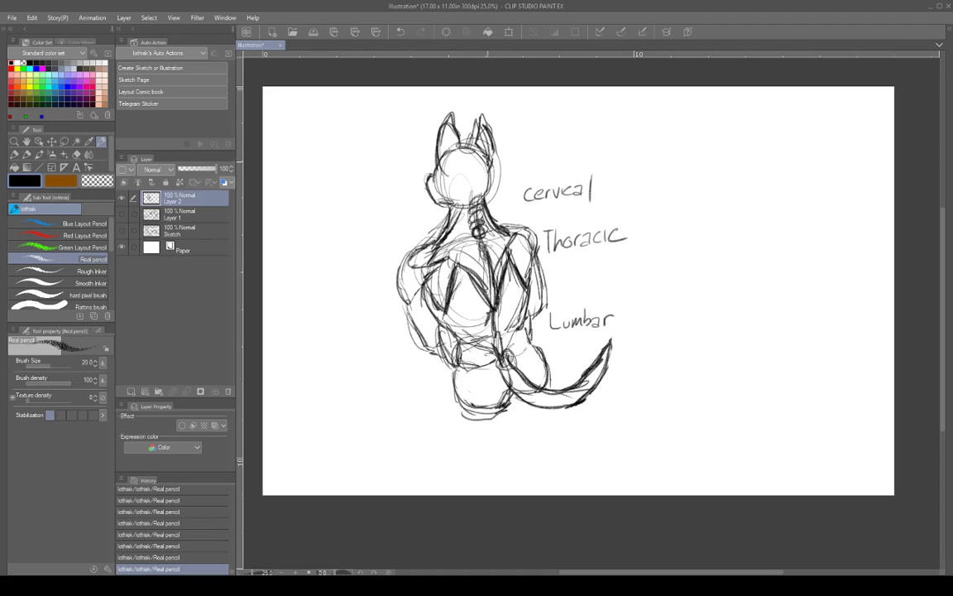
{"action": "left_click_drag", "start_coordinate": [480, 123], "coordinate": [488, 163]}
{"action": "mouse_move", "coordinate": [480, 125]}
{"action": "left_mouse_down"}
{"action": "mouse_move", "coordinate": [487, 164]}
{"action": "mouse_move", "coordinate": [444, 177]}
{"action": "left_mouse_up"}
Strengthen the sides of the back-view figure's skull, its protruding muzzle and the neck outline
{"action": "left_click_drag", "start_coordinate": [439, 166], "coordinate": [447, 178]}
{"action": "mouse_move", "coordinate": [458, 148]}
{"action": "left_mouse_down"}
{"action": "mouse_move", "coordinate": [450, 200]}
{"action": "mouse_move", "coordinate": [463, 211]}
{"action": "left_mouse_up"}
{"action": "left_click_drag", "start_coordinate": [446, 177], "coordinate": [464, 211]}
{"action": "left_click_drag", "start_coordinate": [460, 154], "coordinate": [446, 171]}
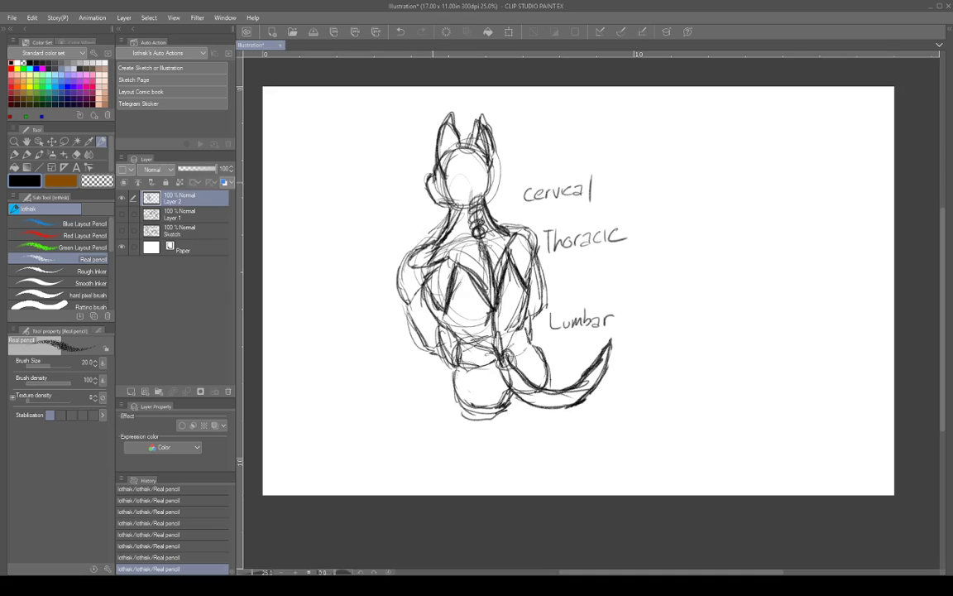
{"action": "left_click_drag", "start_coordinate": [428, 179], "coordinate": [454, 225]}
{"action": "mouse_move", "coordinate": [490, 165]}
{"action": "left_mouse_down"}
{"action": "mouse_move", "coordinate": [484, 202]}
{"action": "mouse_move", "coordinate": [491, 184]}
{"action": "mouse_move", "coordinate": [499, 224]}
{"action": "left_mouse_up"}
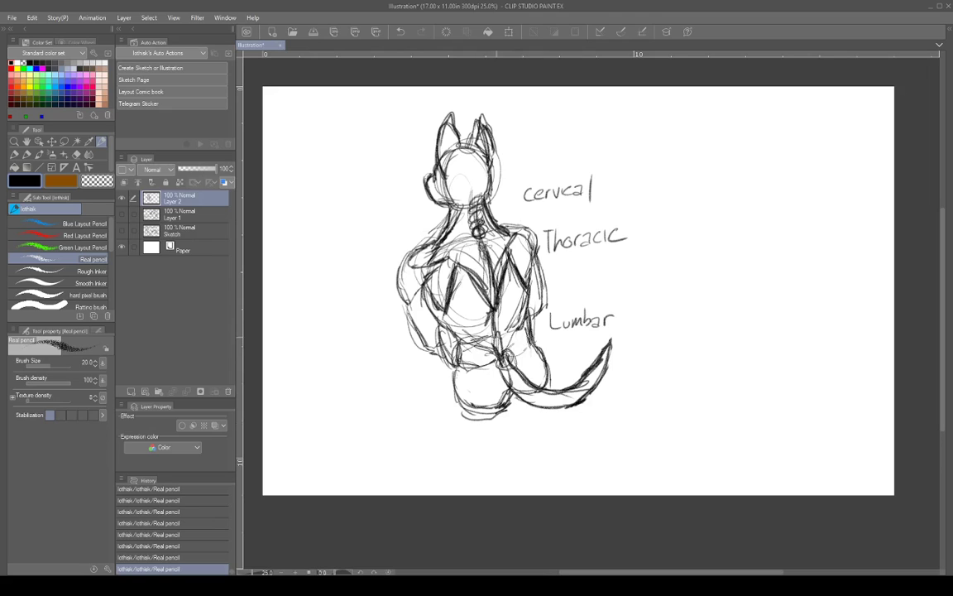
Erase the construction lines across the upper back and draw a bold contour from the neck base toward the shoulders
{"action": "mouse_move", "coordinate": [670, 305]}
{"action": "left_mouse_down"}
{"action": "mouse_move", "coordinate": [649, 337]}
{"action": "mouse_move", "coordinate": [658, 303]}
{"action": "mouse_move", "coordinate": [627, 315]}
{"action": "left_mouse_up"}
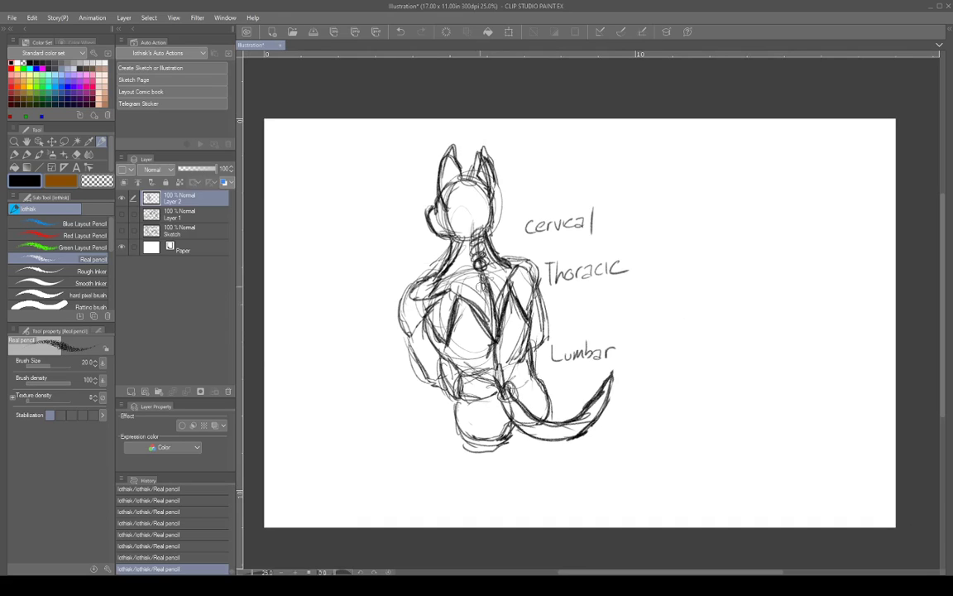
{"action": "mouse_move", "coordinate": [478, 295]}
{"action": "left_mouse_down"}
{"action": "mouse_move", "coordinate": [463, 269]}
{"action": "mouse_move", "coordinate": [470, 279]}
{"action": "left_mouse_up"}
{"action": "left_click_drag", "start_coordinate": [512, 284], "coordinate": [504, 274]}
{"action": "mouse_move", "coordinate": [454, 246]}
{"action": "left_mouse_down"}
{"action": "mouse_move", "coordinate": [473, 294]}
{"action": "mouse_move", "coordinate": [473, 260]}
{"action": "mouse_move", "coordinate": [479, 287]}
{"action": "mouse_move", "coordinate": [474, 273]}
{"action": "left_mouse_up"}
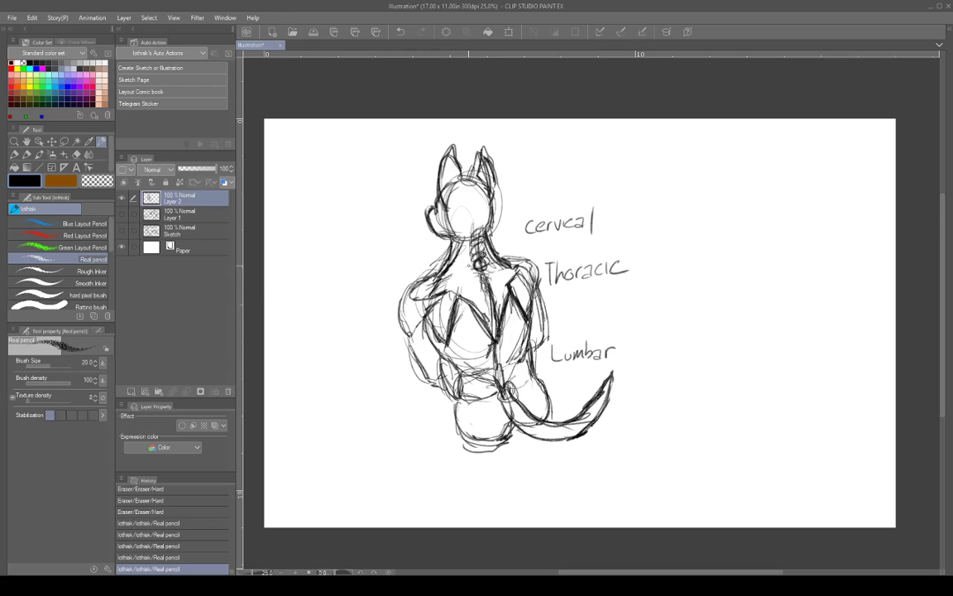
{"action": "left_click_drag", "start_coordinate": [462, 266], "coordinate": [466, 265]}
{"action": "mouse_move", "coordinate": [461, 265]}
{"action": "left_mouse_down"}
{"action": "mouse_move", "coordinate": [466, 274]}
{"action": "mouse_move", "coordinate": [492, 267]}
{"action": "mouse_move", "coordinate": [480, 262]}
{"action": "mouse_move", "coordinate": [425, 289]}
{"action": "mouse_move", "coordinate": [478, 264]}
{"action": "mouse_move", "coordinate": [517, 263]}
{"action": "mouse_move", "coordinate": [460, 265]}
{"action": "left_mouse_up"}
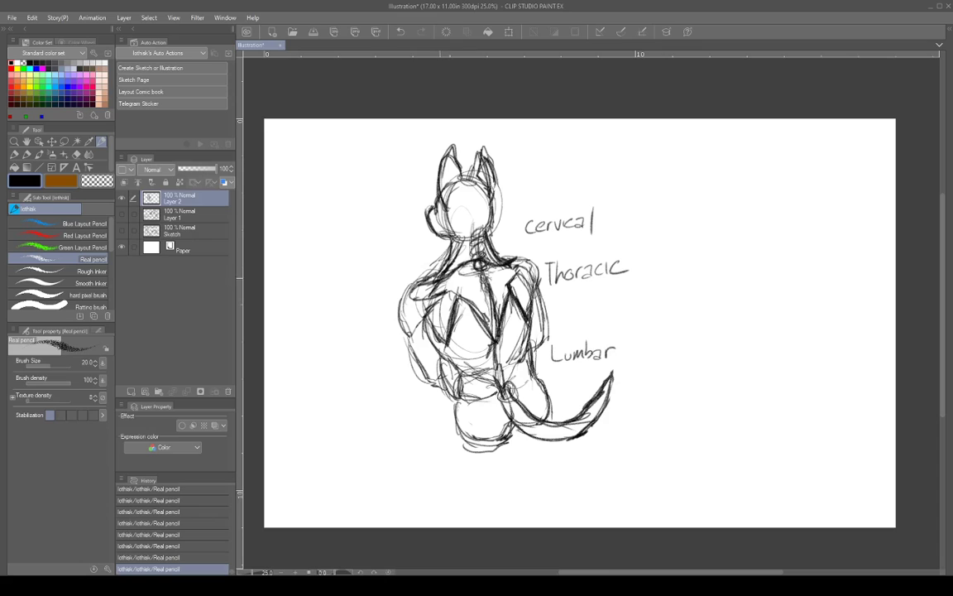
Draw double-headed movement arrows above the left shoulder and across the left shoulder blade
{"action": "left_click_drag", "start_coordinate": [411, 242], "coordinate": [462, 239]}
{"action": "mouse_move", "coordinate": [413, 272]}
{"action": "left_mouse_down"}
{"action": "mouse_move", "coordinate": [409, 254]}
{"action": "mouse_move", "coordinate": [417, 270]}
{"action": "left_mouse_up"}
{"action": "mouse_move", "coordinate": [460, 335]}
{"action": "left_mouse_down"}
{"action": "mouse_move", "coordinate": [427, 331]}
{"action": "mouse_move", "coordinate": [468, 336]}
{"action": "left_mouse_up"}
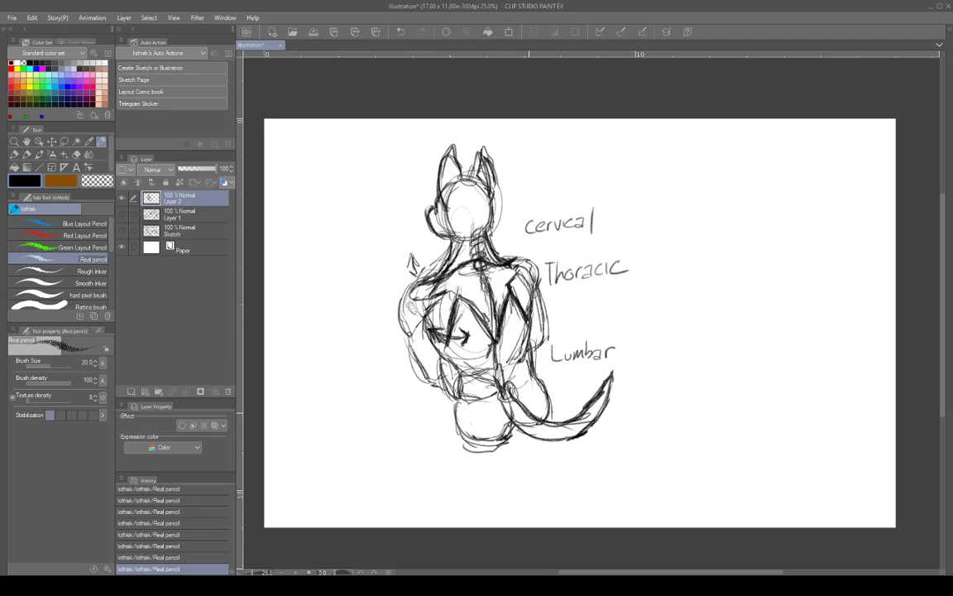
Hide Layer 2, show Layer 1 and make Layer 1 the active layer
{"action": "left_click", "coordinate": [122, 197]}
{"action": "left_click", "coordinate": [122, 214]}
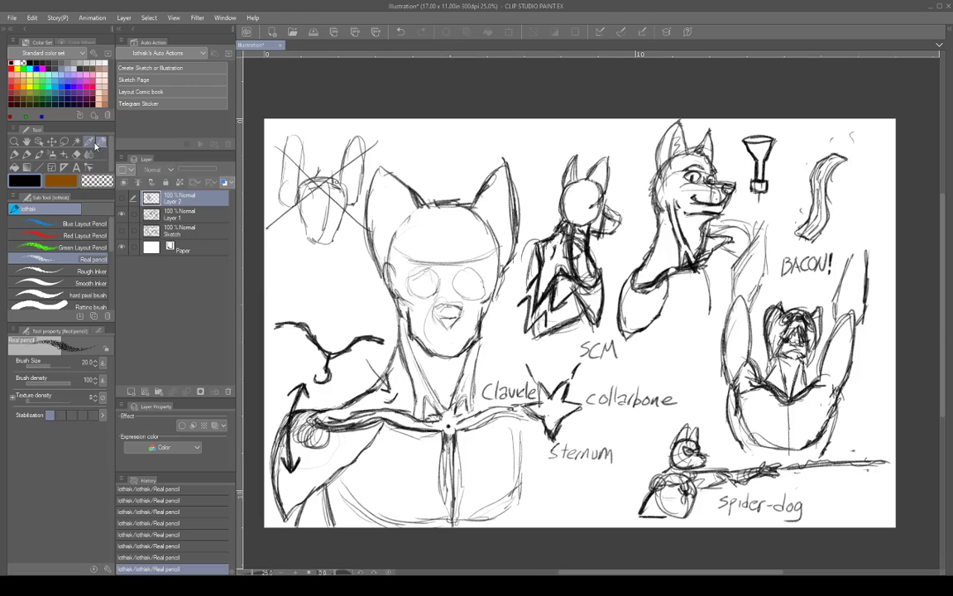
{"action": "left_click", "coordinate": [196, 217]}
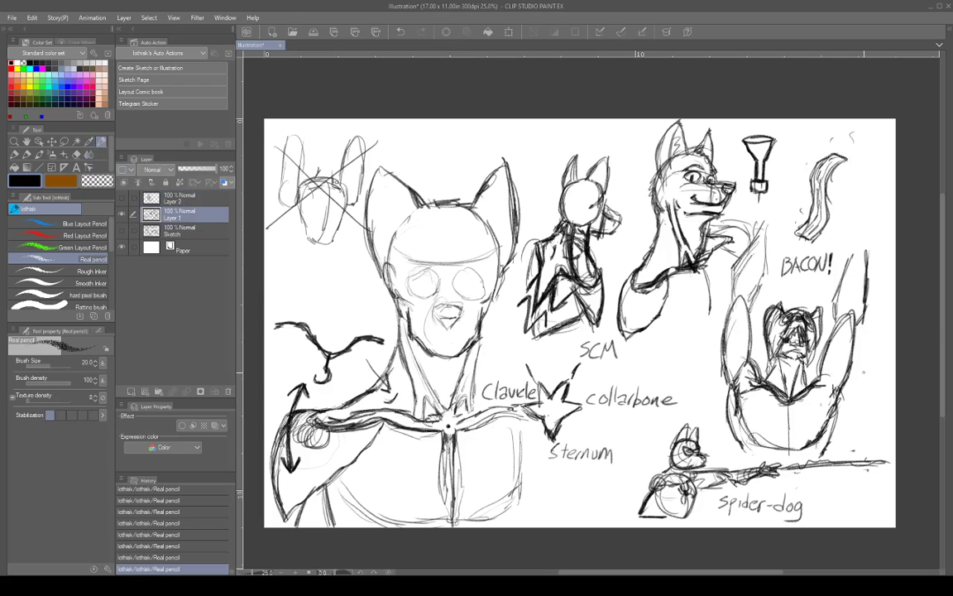
Draw a circled check mark beside the raised-arms figure and a crossed-out circle under the crossed-out head
{"action": "mouse_move", "coordinate": [868, 380]}
{"action": "left_mouse_down"}
{"action": "mouse_move", "coordinate": [885, 383]}
{"action": "mouse_move", "coordinate": [873, 375]}
{"action": "mouse_move", "coordinate": [894, 361]}
{"action": "mouse_move", "coordinate": [877, 391]}
{"action": "left_mouse_up"}
{"action": "mouse_move", "coordinate": [785, 333]}
{"action": "left_mouse_down"}
{"action": "mouse_move", "coordinate": [786, 354]}
{"action": "mouse_move", "coordinate": [797, 349]}
{"action": "left_mouse_up"}
{"action": "mouse_move", "coordinate": [292, 230]}
{"action": "left_mouse_down"}
{"action": "mouse_move", "coordinate": [278, 255]}
{"action": "mouse_move", "coordinate": [303, 258]}
{"action": "left_mouse_up"}
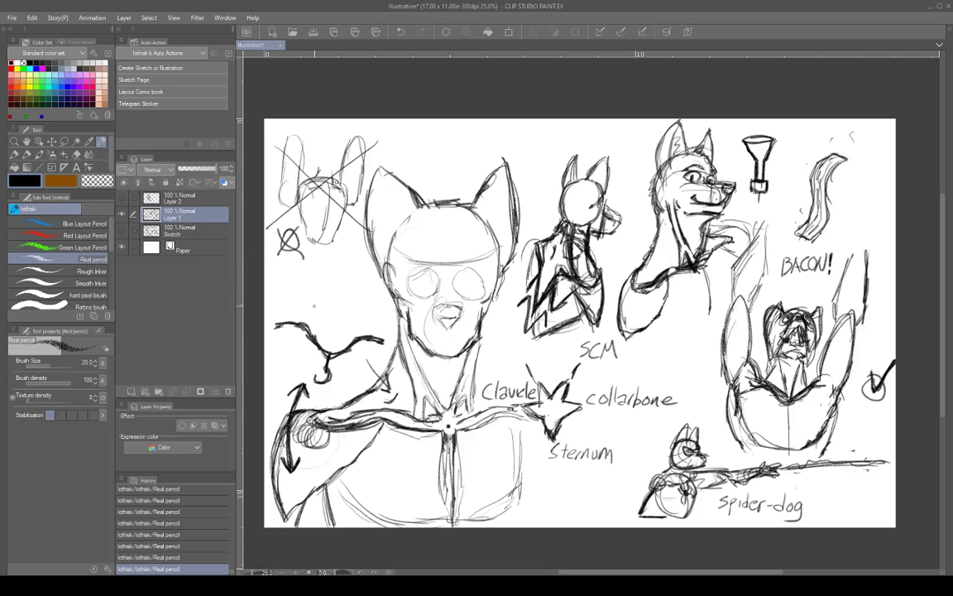